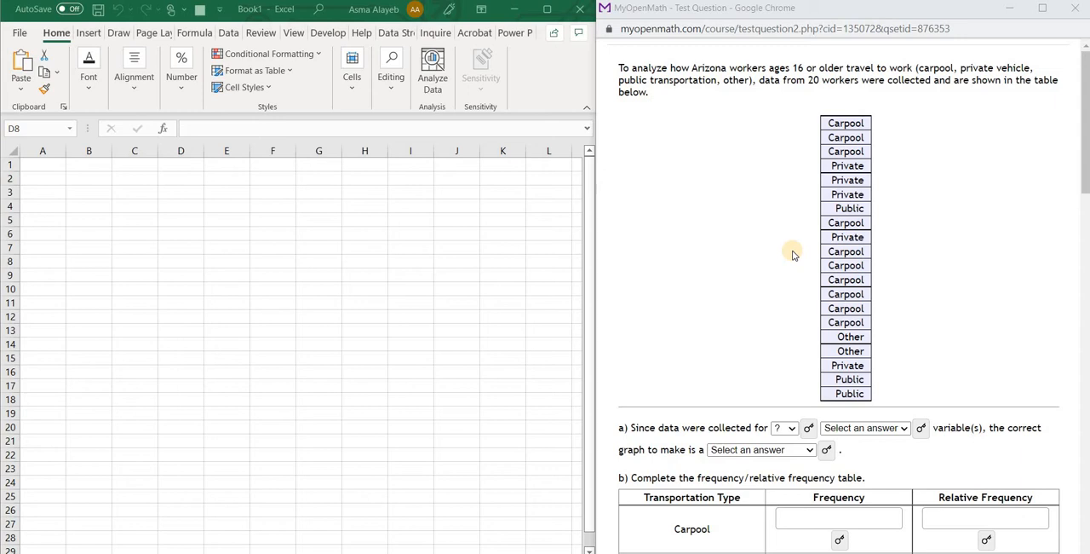
Copy the full list of worker travel responses from the question page into the Excel worksheet, starting at cell B2
left_click_drag(814, 106, 880, 393)
key("ctrl+c")
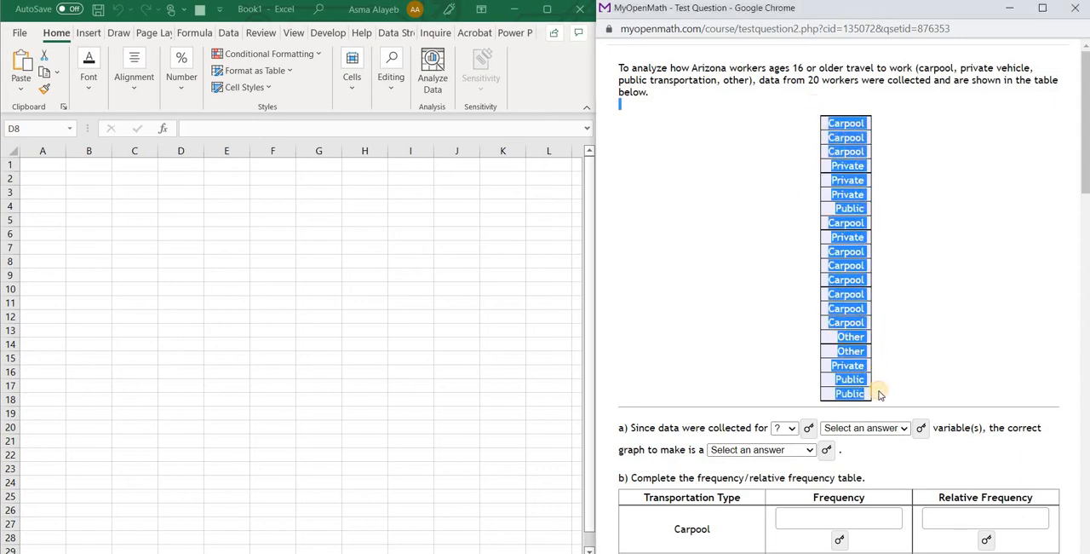
left_click(56, 177)
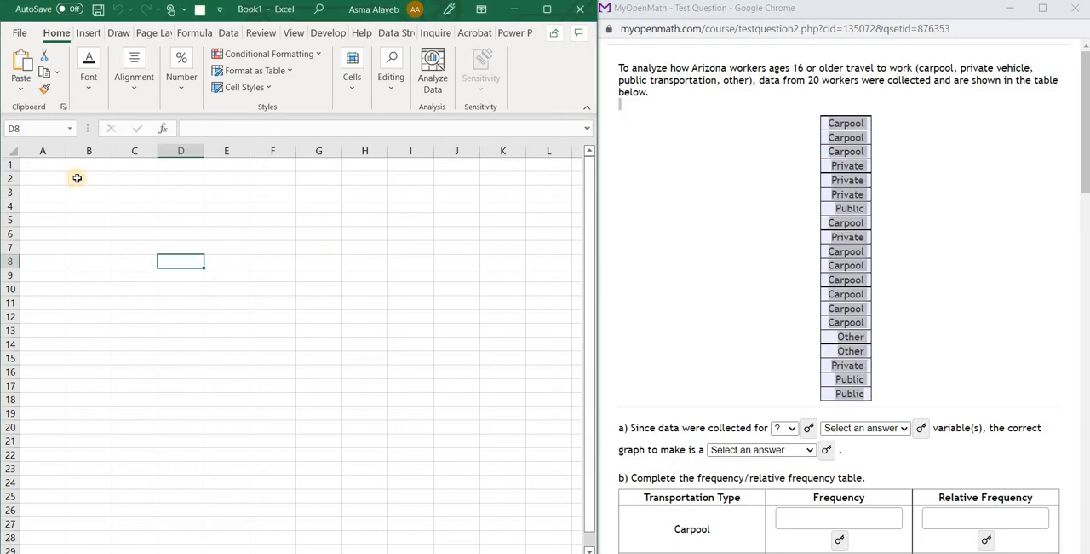
left_click(81, 178)
key("ctrl+v")
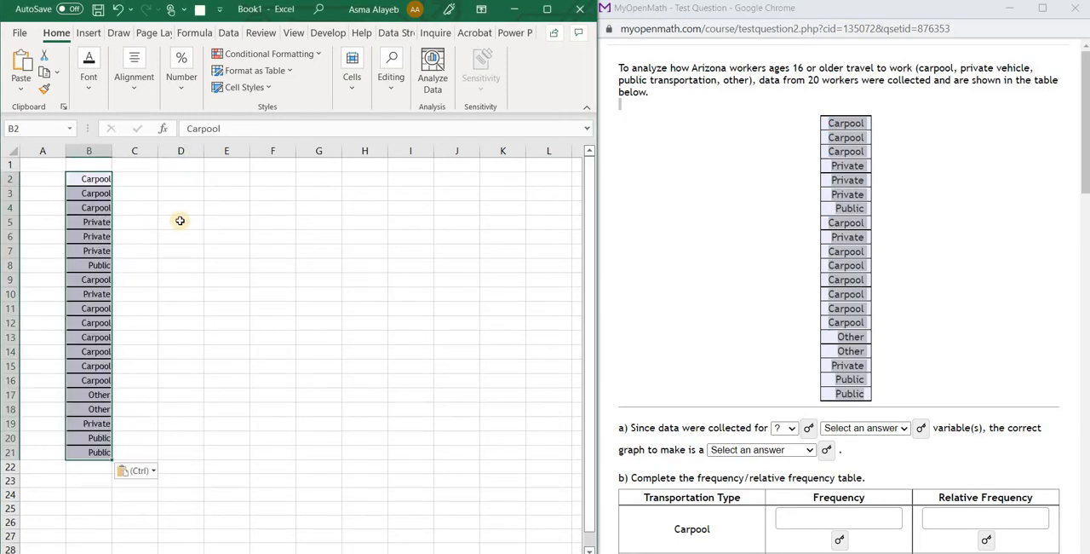
left_click(178, 219)
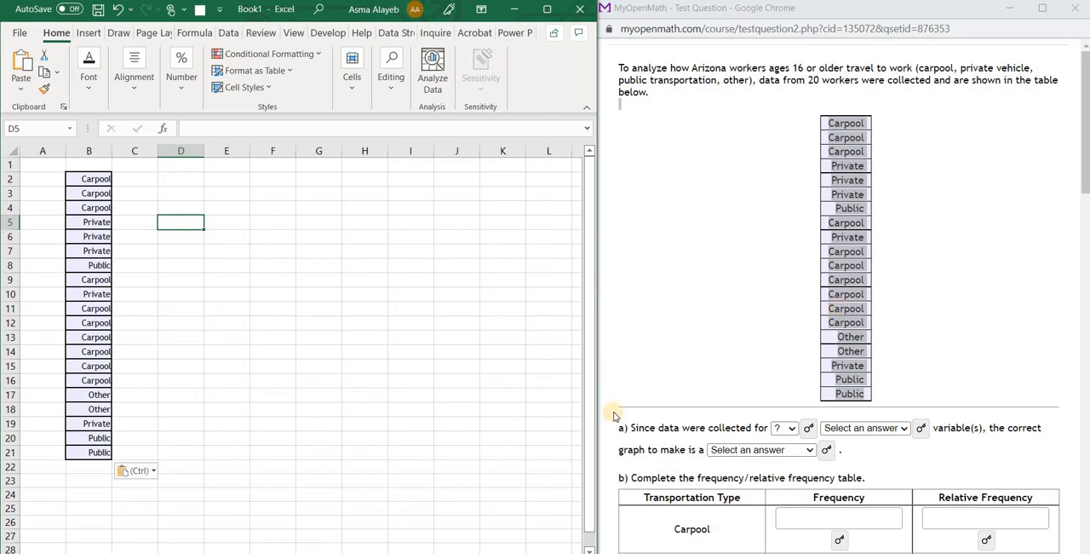
Answer part a of the MyOpenMath question with 1 qualitative variable and bar chart as the correct graph
left_click(789, 429)
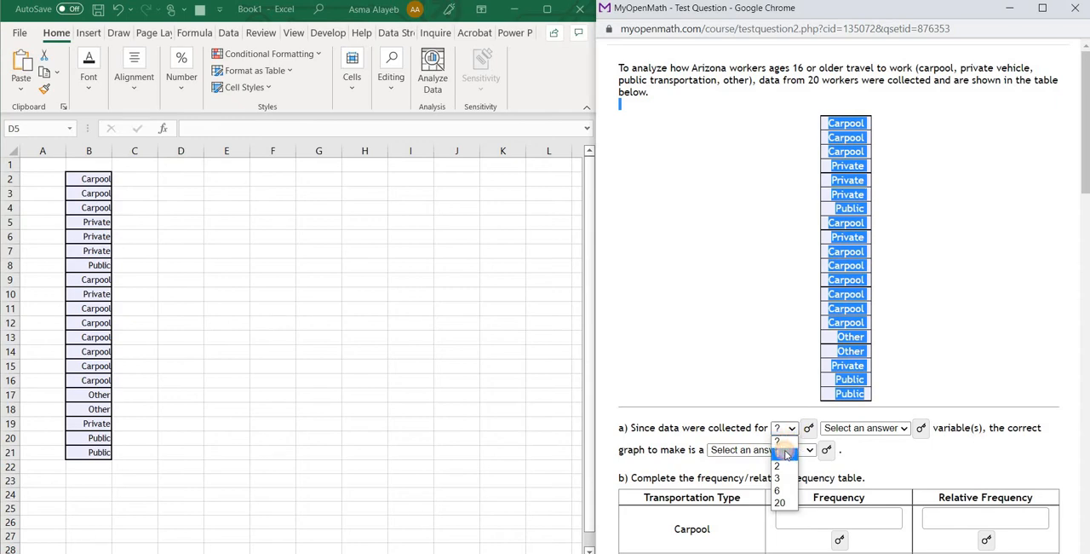
left_click(778, 453)
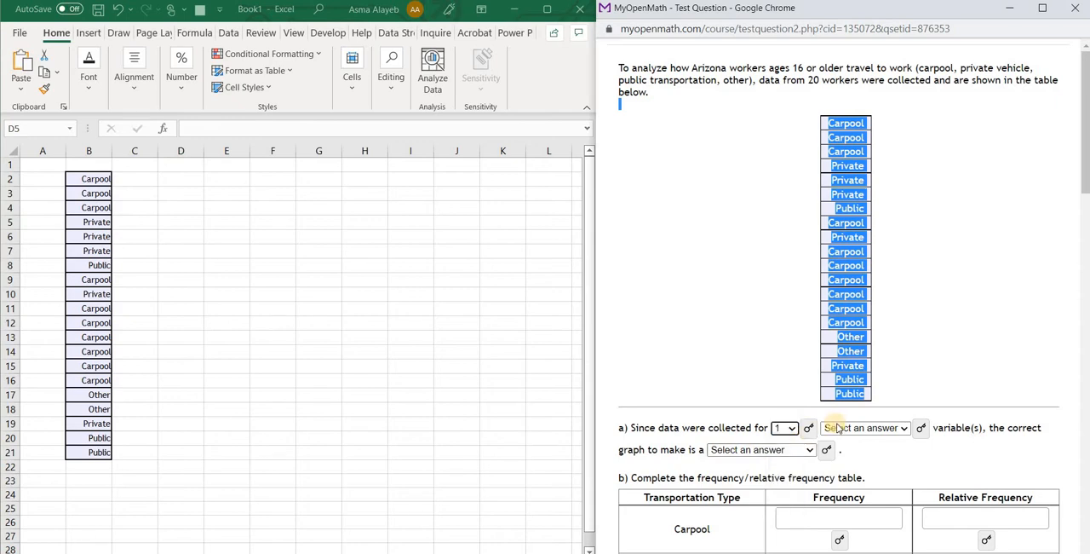
left_click(905, 429)
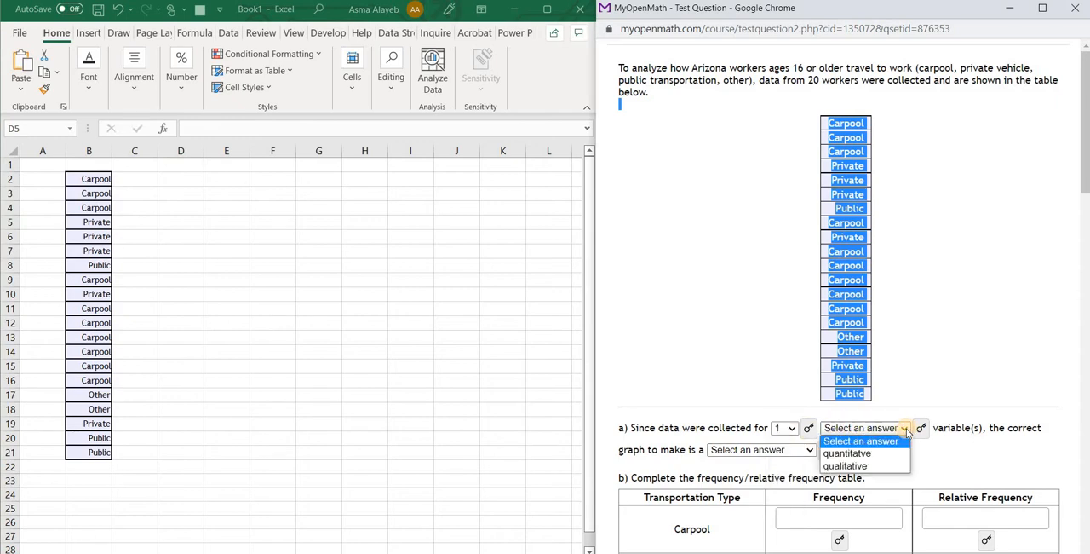
left_click(867, 468)
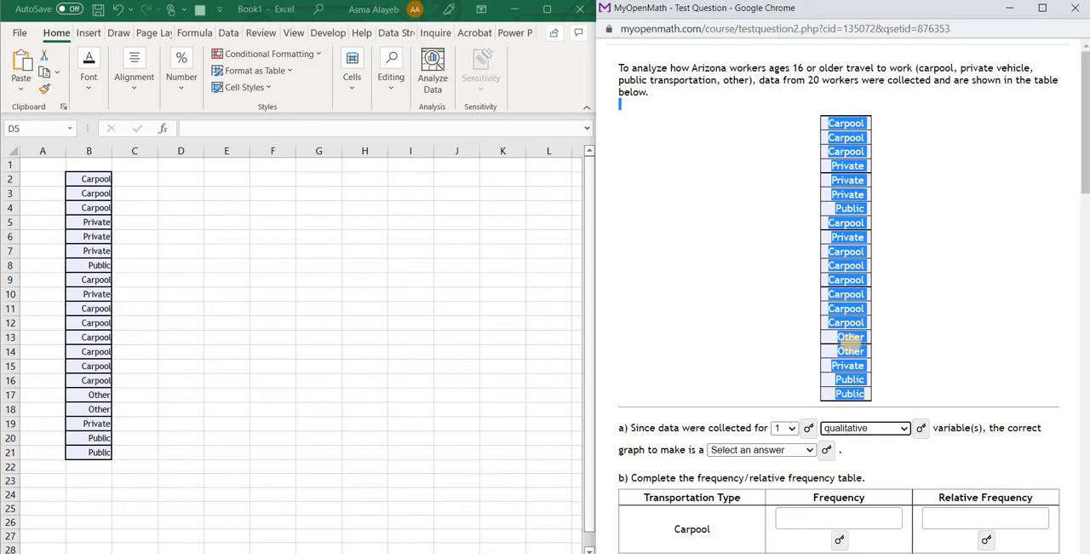
left_click(812, 451)
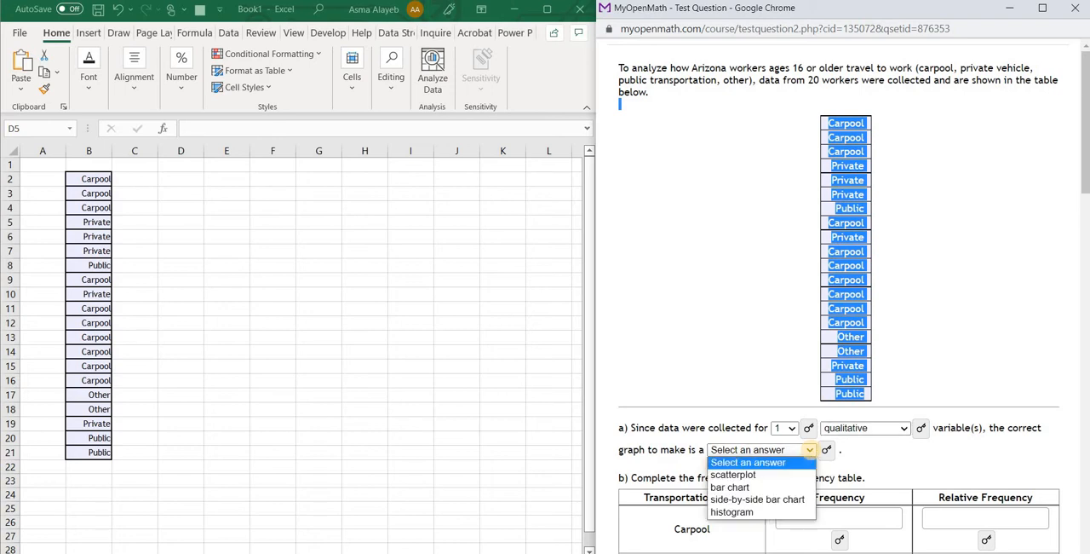
left_click(734, 488)
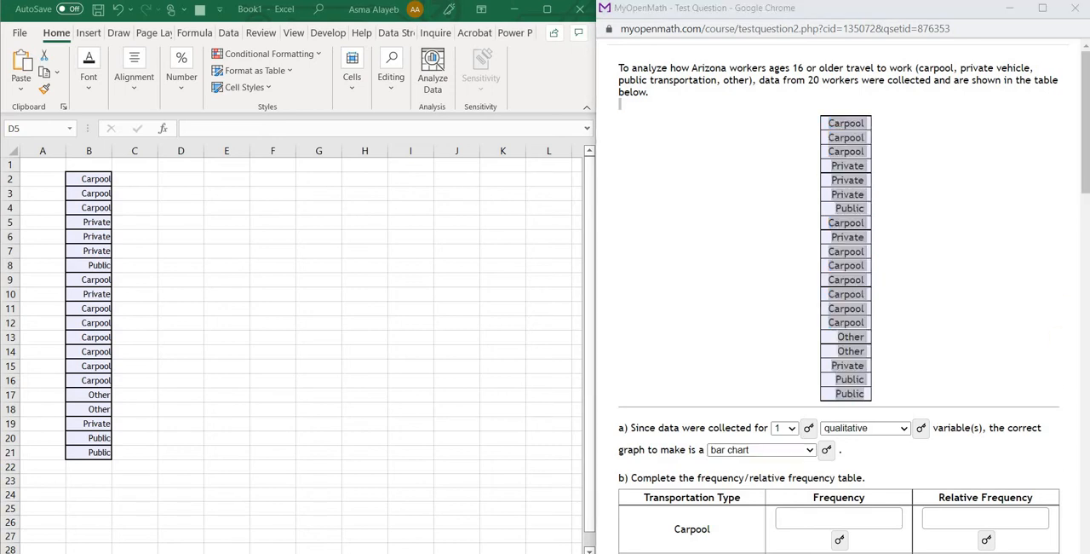
Enter the frequency table headers Trans, Freq and Relat Freq in cells E3 to G3 of the Excel worksheet
left_click_drag(1084, 175, 1086, 247)
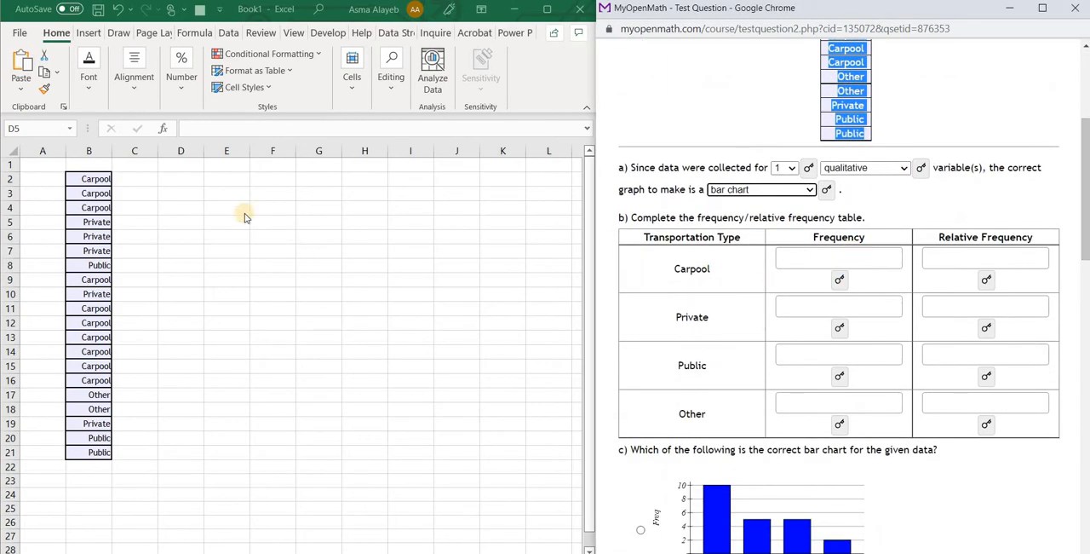
left_click(224, 193)
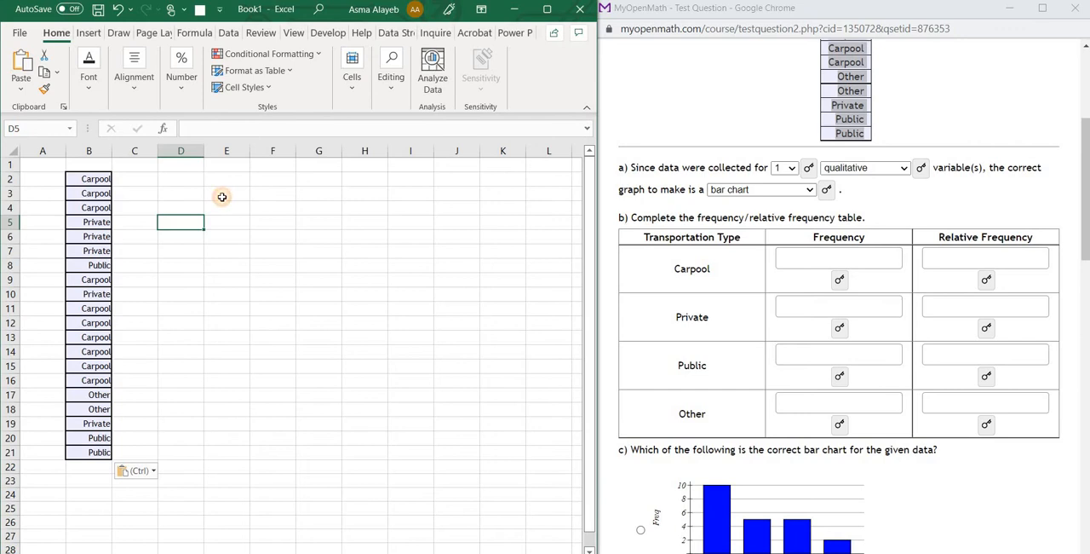
left_click(222, 195)
type("Trans")
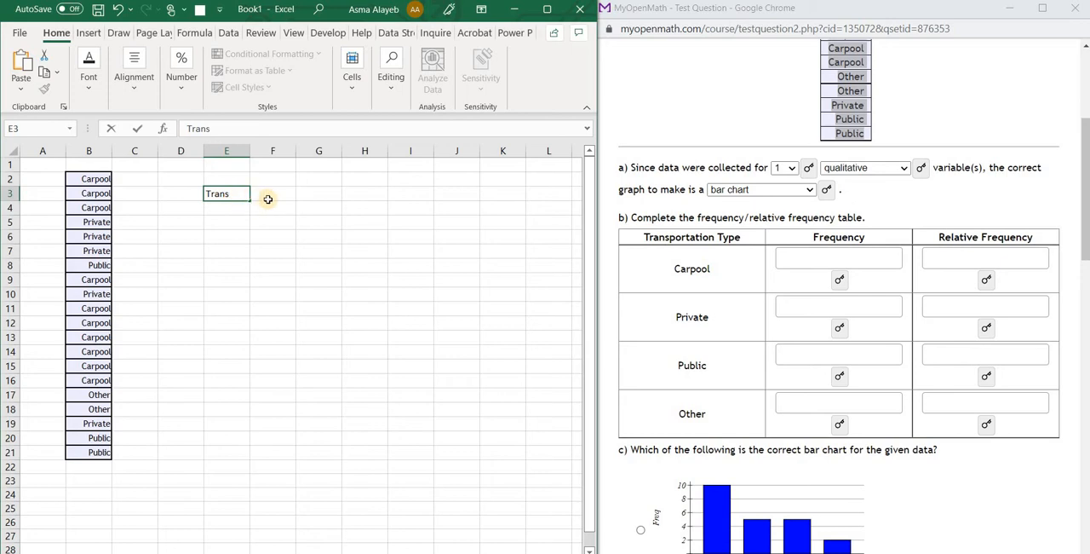
left_click(268, 200)
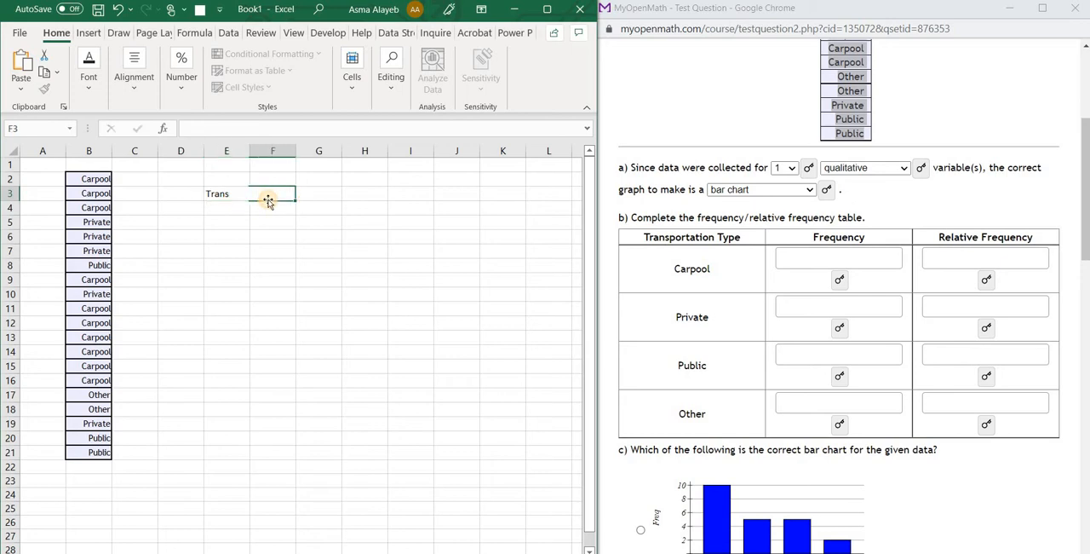
type("Freq")
left_click(305, 195)
type("R")
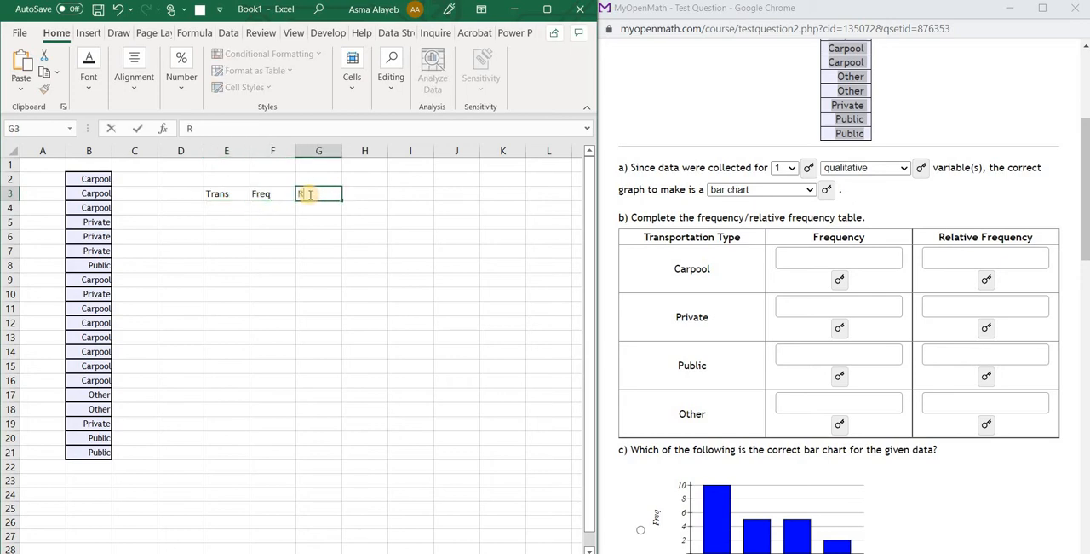
type("elat Freq")
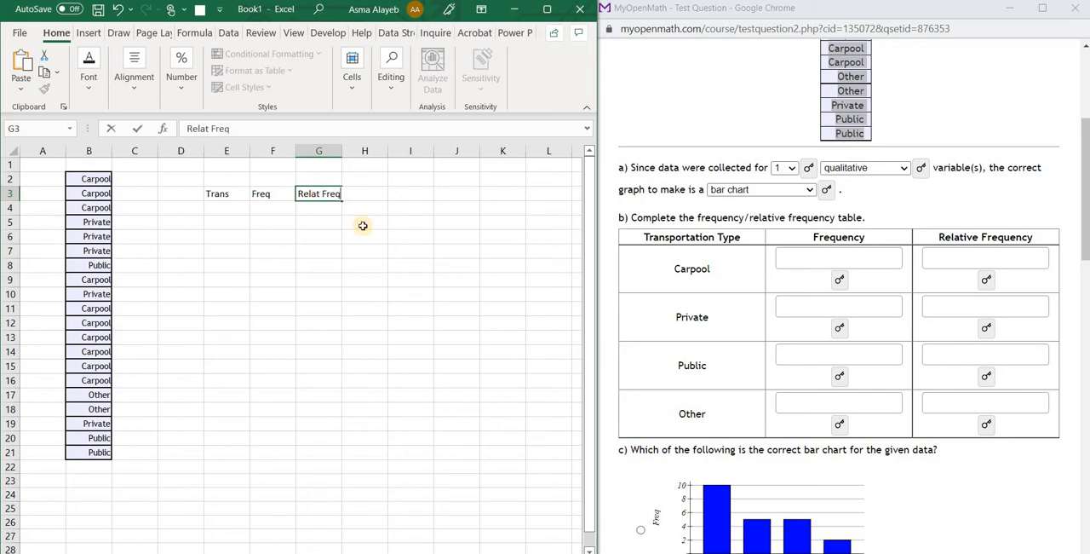
left_click(375, 249)
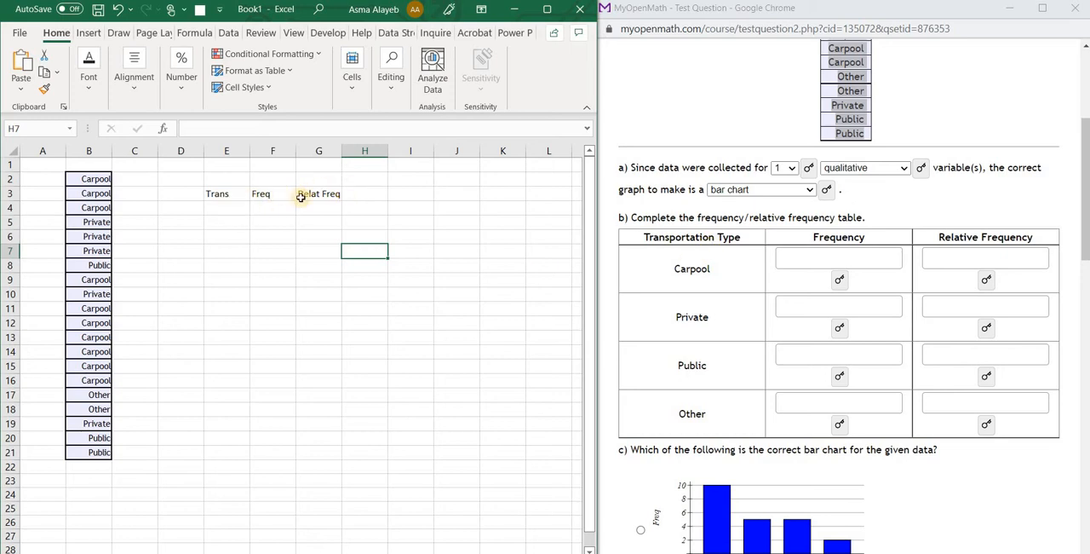
Copy the Carpool and Private category names from the data column into cells E4 and E5 under Trans
left_click(227, 209)
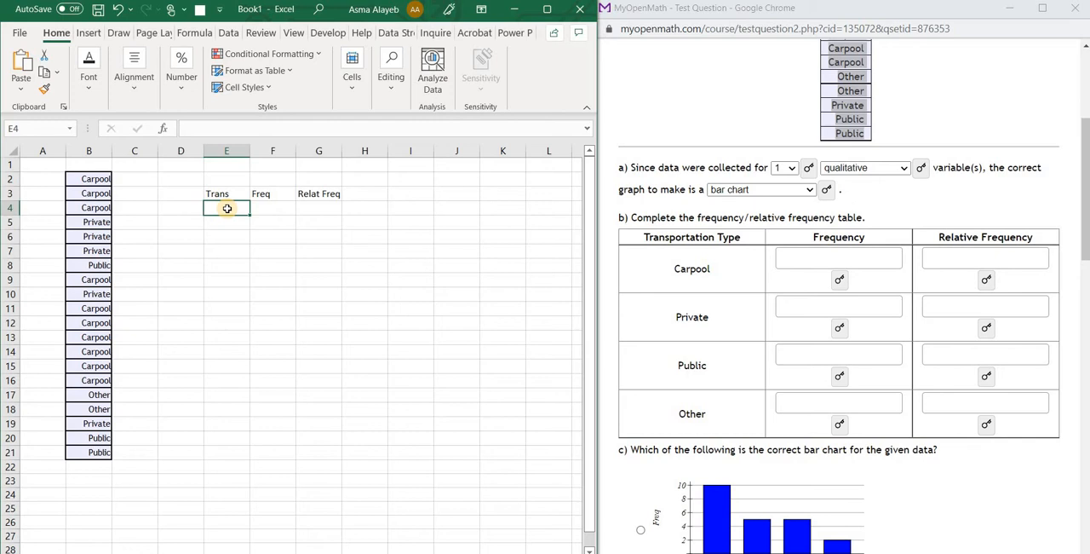
left_click(104, 180)
key("ctrl+c")
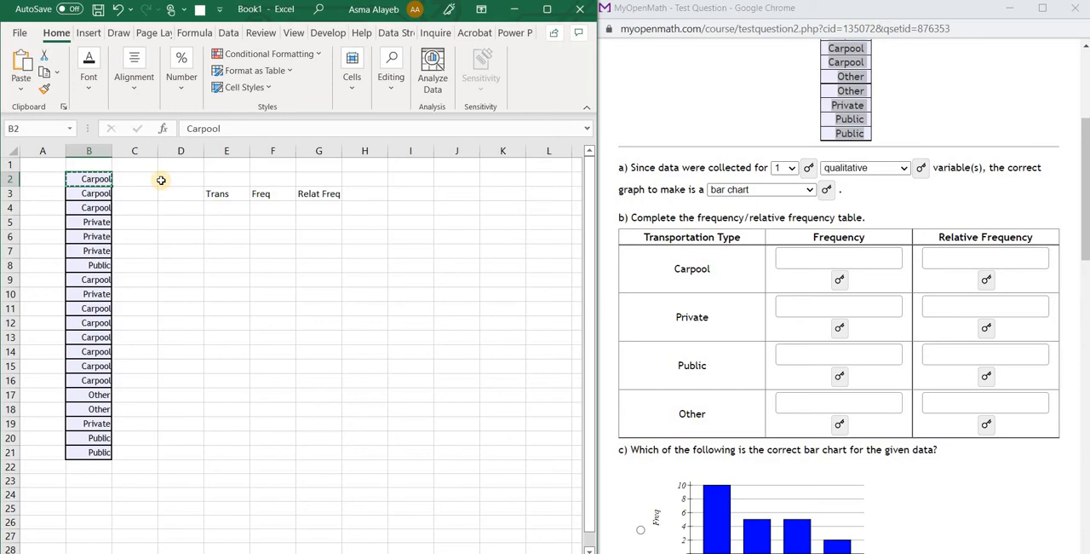
left_click(223, 207)
key("ctrl+v")
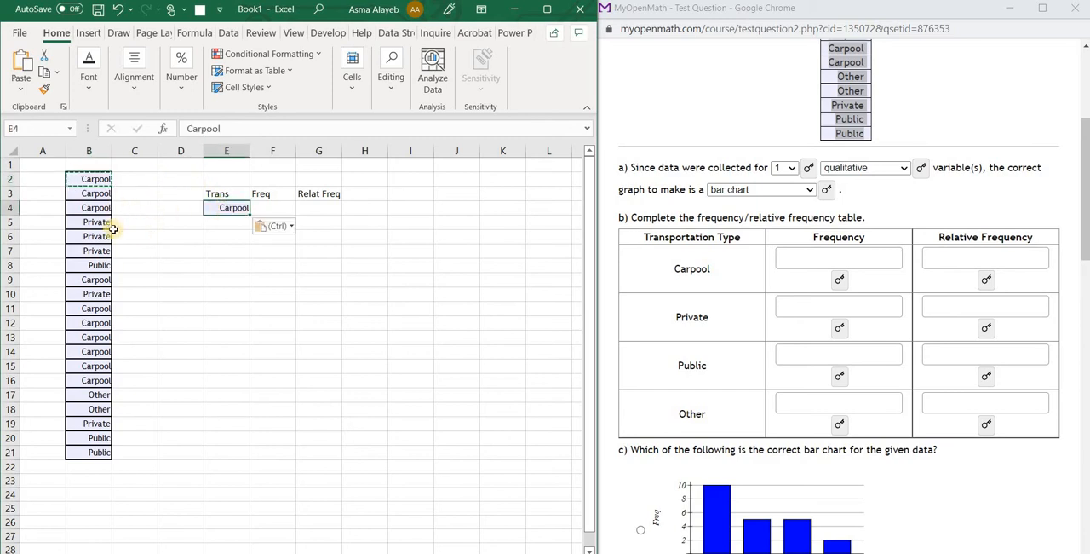
left_click(99, 223)
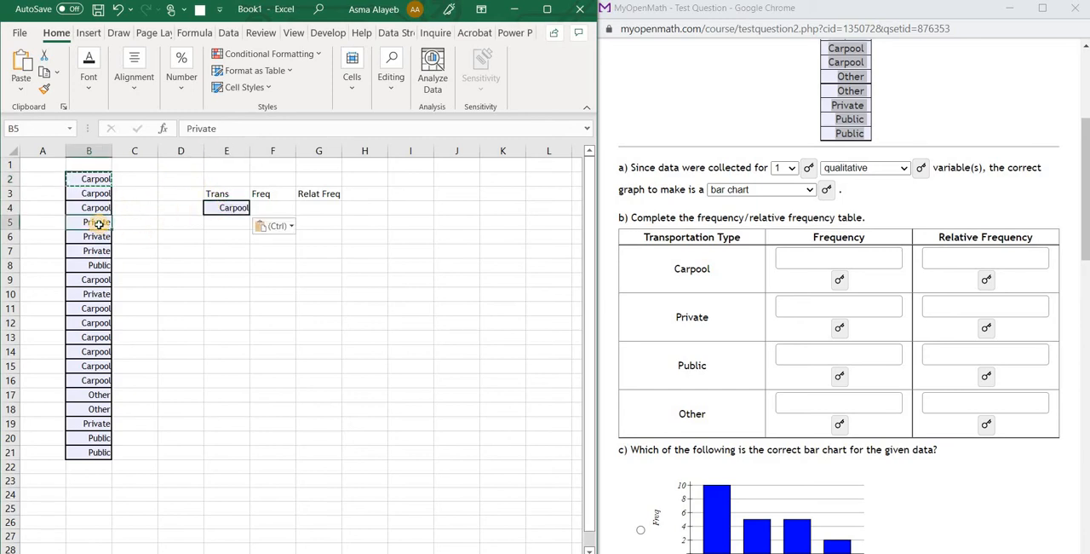
key("ctrl+c")
left_click(231, 222)
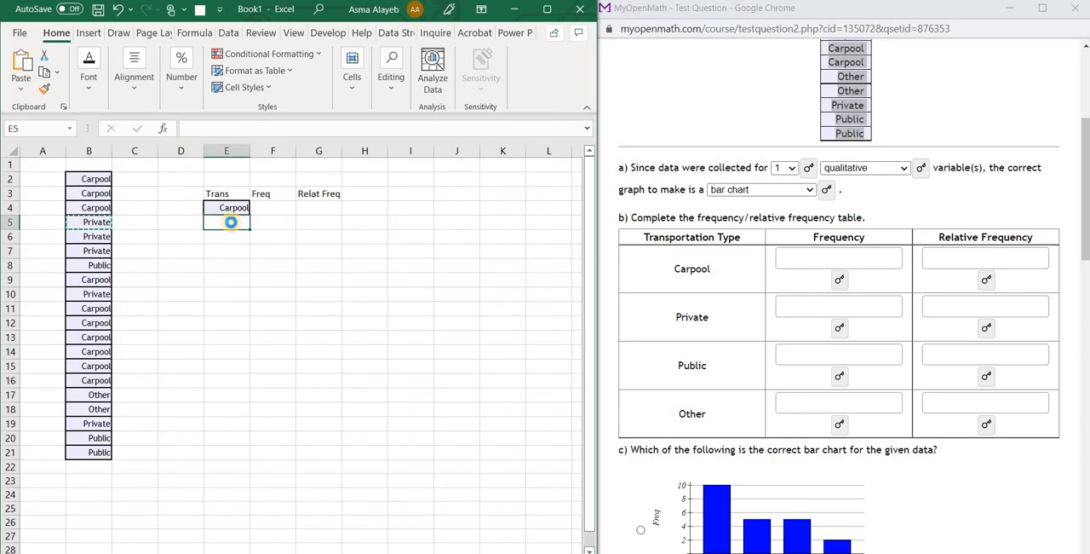
key("ctrl+v")
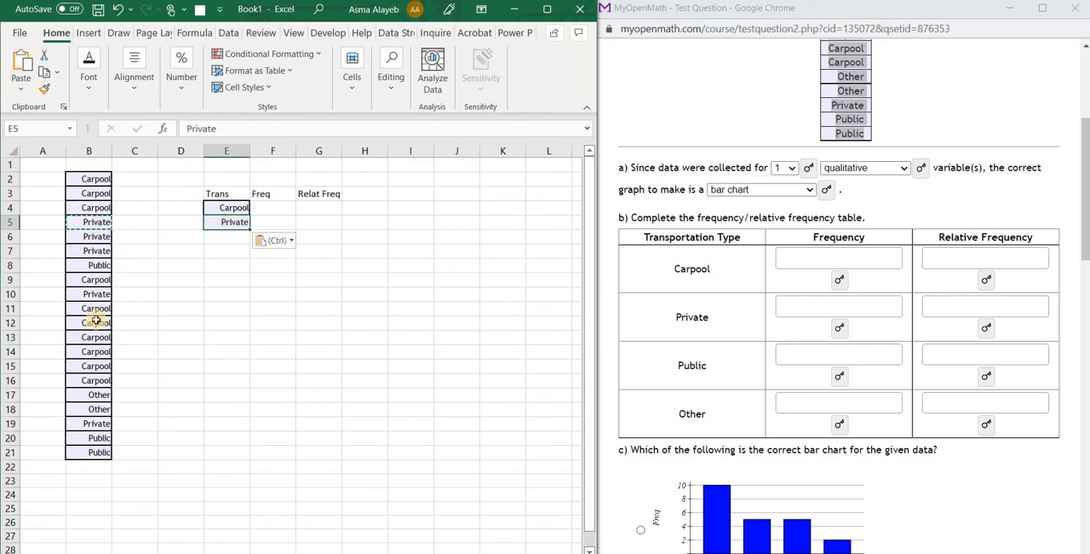
Copy the Public and Other category names from the data column into cells E6 and E7
left_click(100, 265)
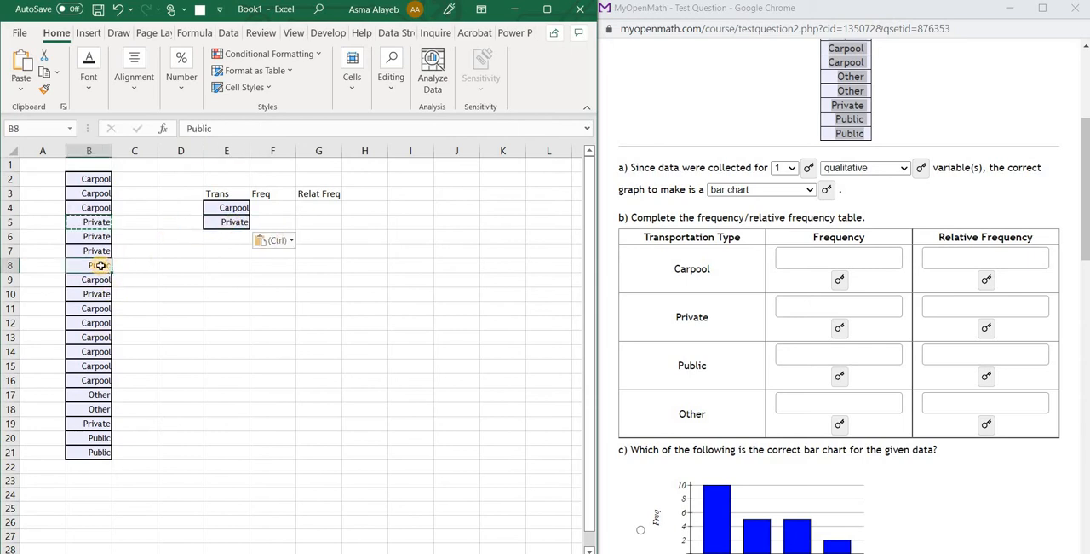
key("ctrl+c")
left_click(227, 237)
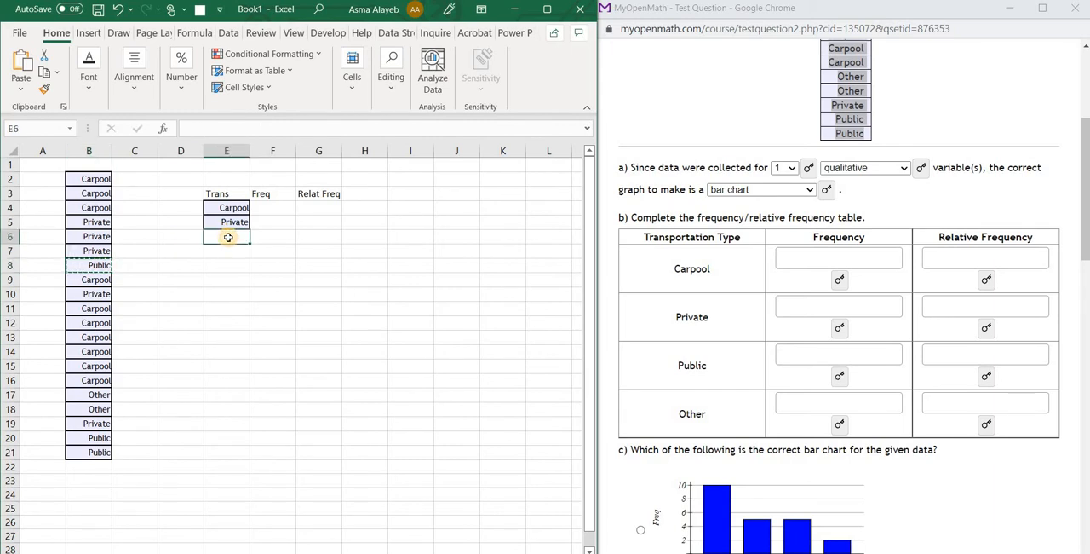
key("ctrl+v")
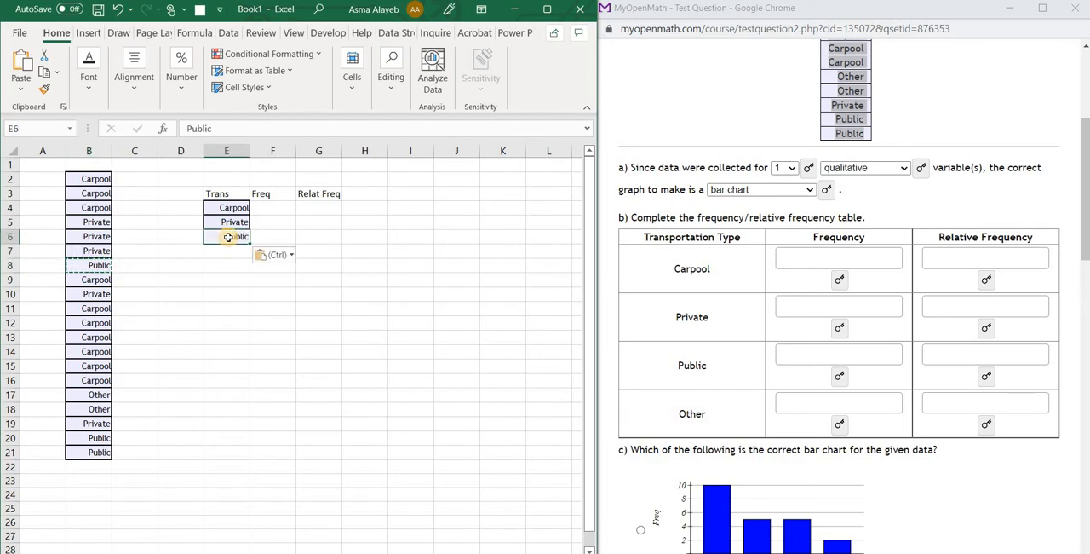
left_click(96, 394)
key("ctrl+c")
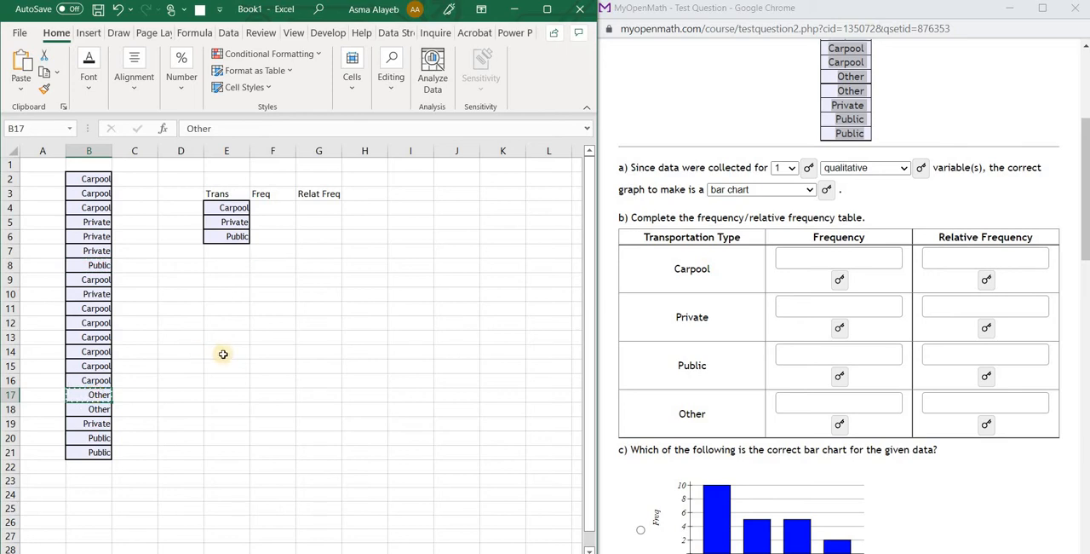
left_click(217, 249)
key("ctrl+v")
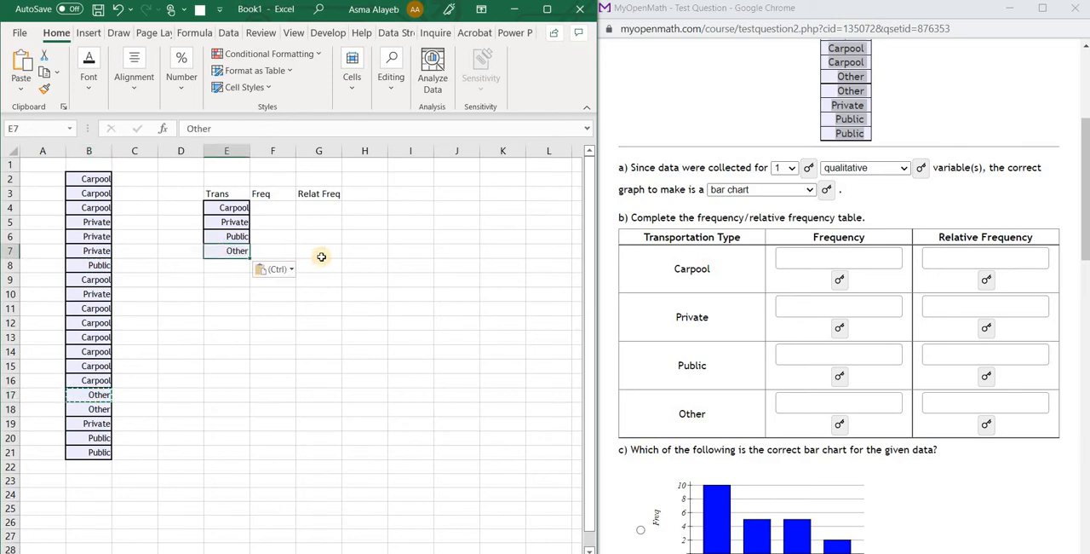
left_click(318, 255)
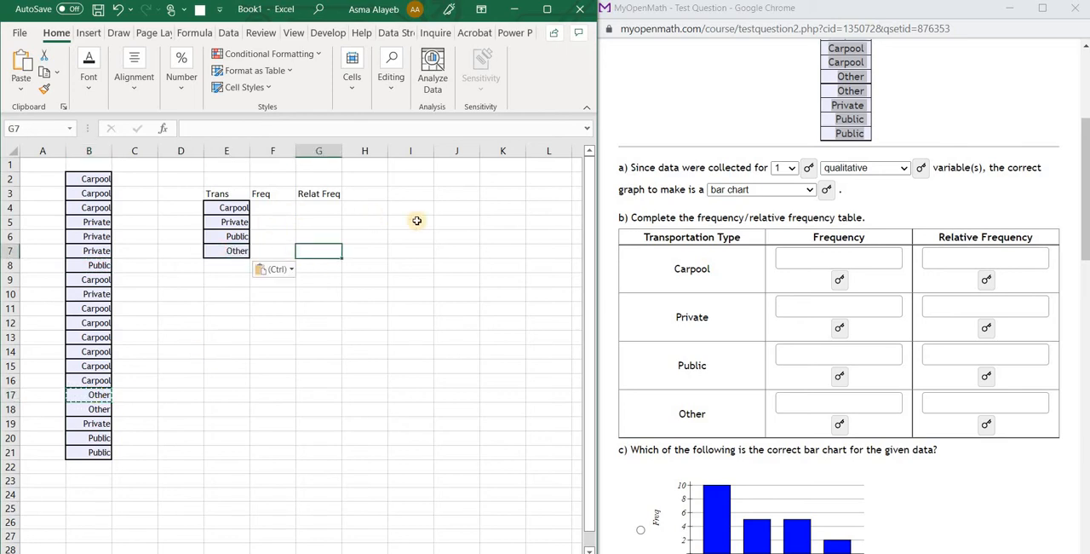
left_click(439, 305)
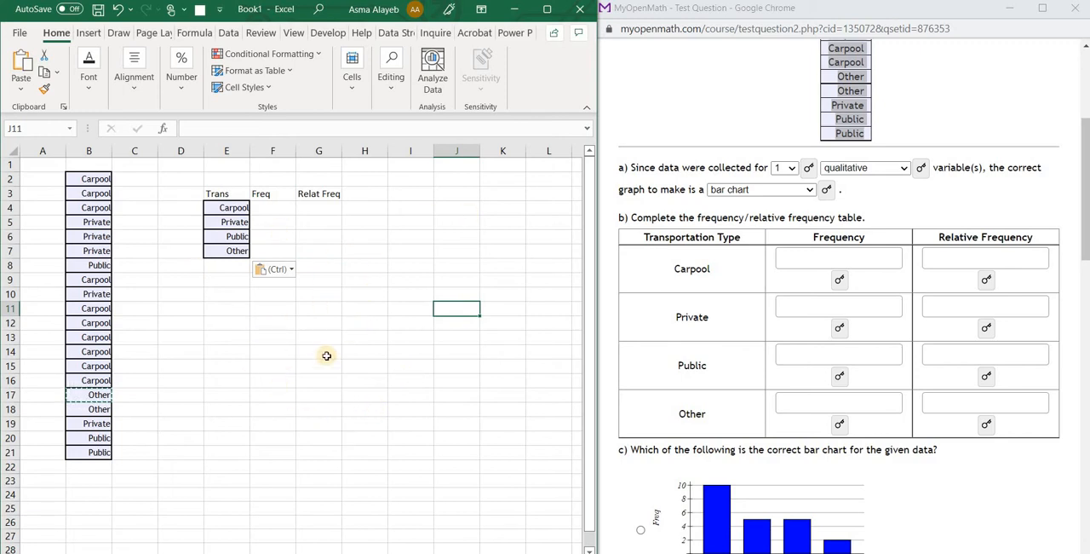
Start a COUNTIF formula in cell F4, the Carpool frequency, with the data range B2:B21
left_click(274, 207)
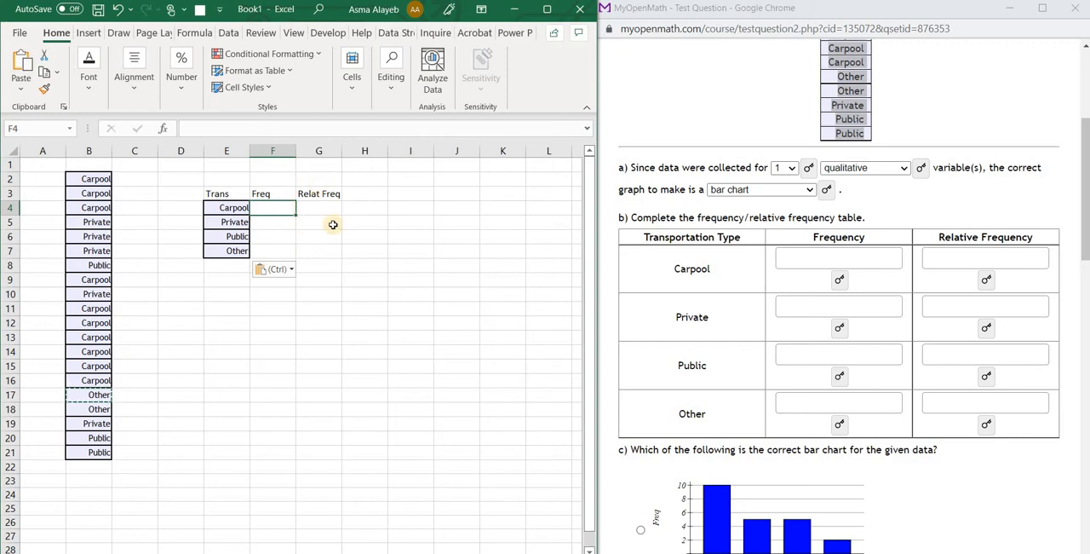
scroll(334, 235, "up", 7, "ctrl")
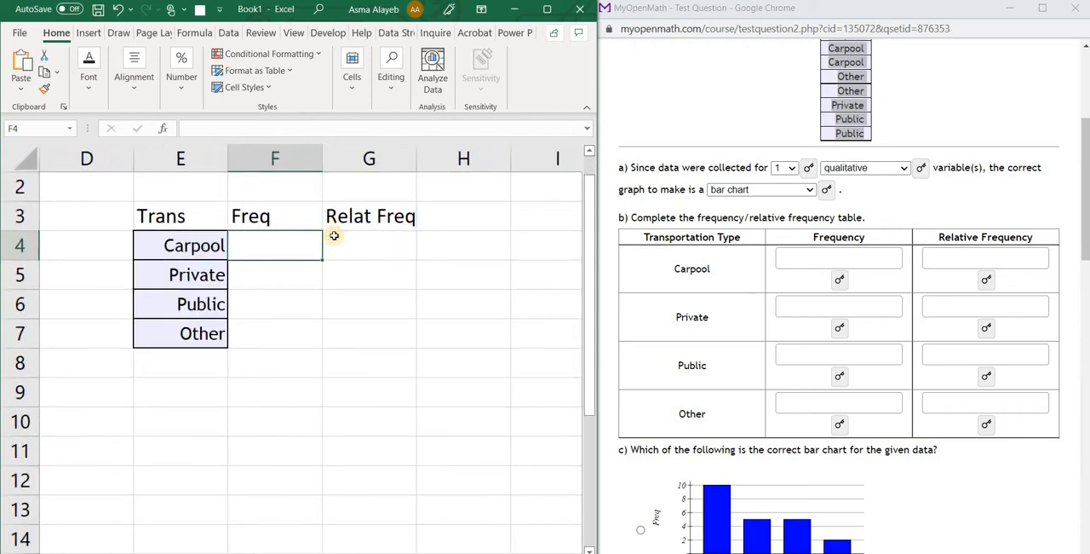
scroll(334, 235, "down", 6, "ctrl")
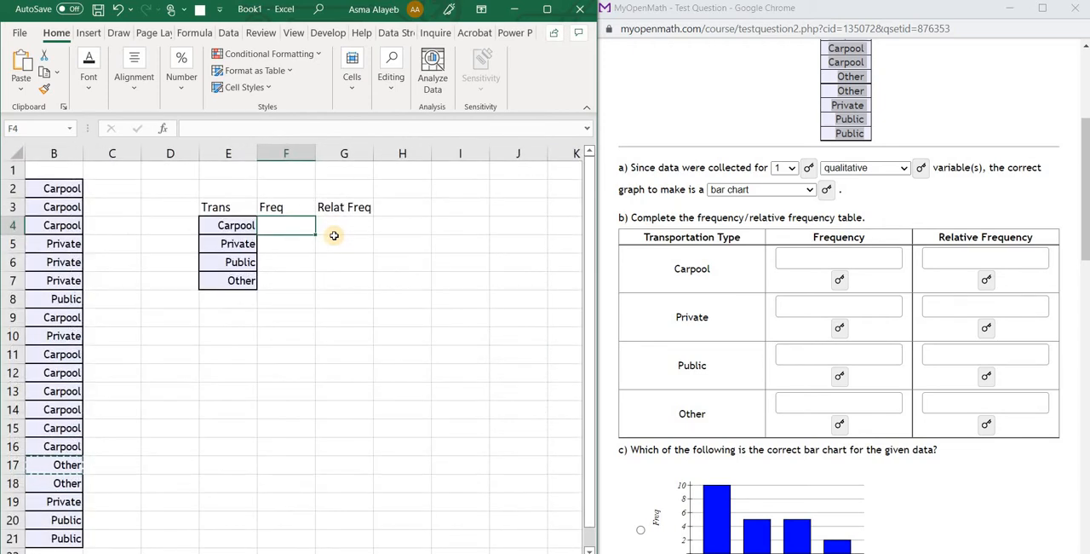
scroll(333, 235, "left", 1)
scroll(334, 235, "right", 1)
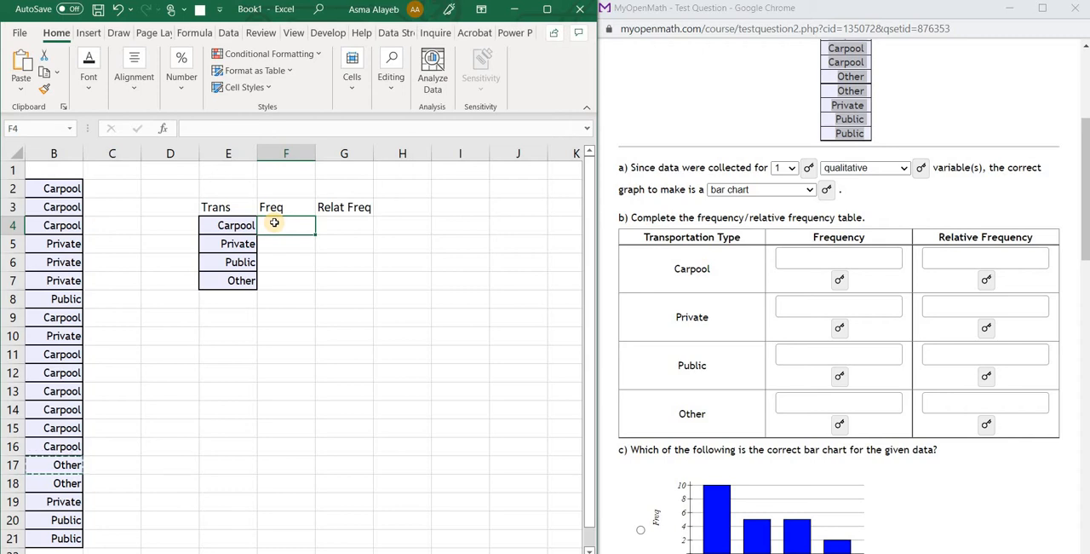
type("=")
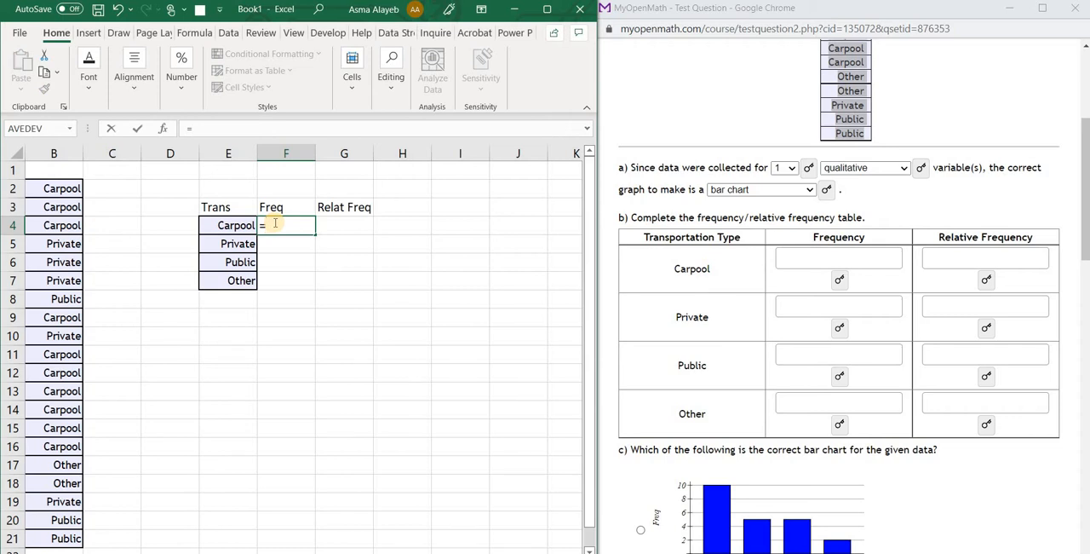
type("count")
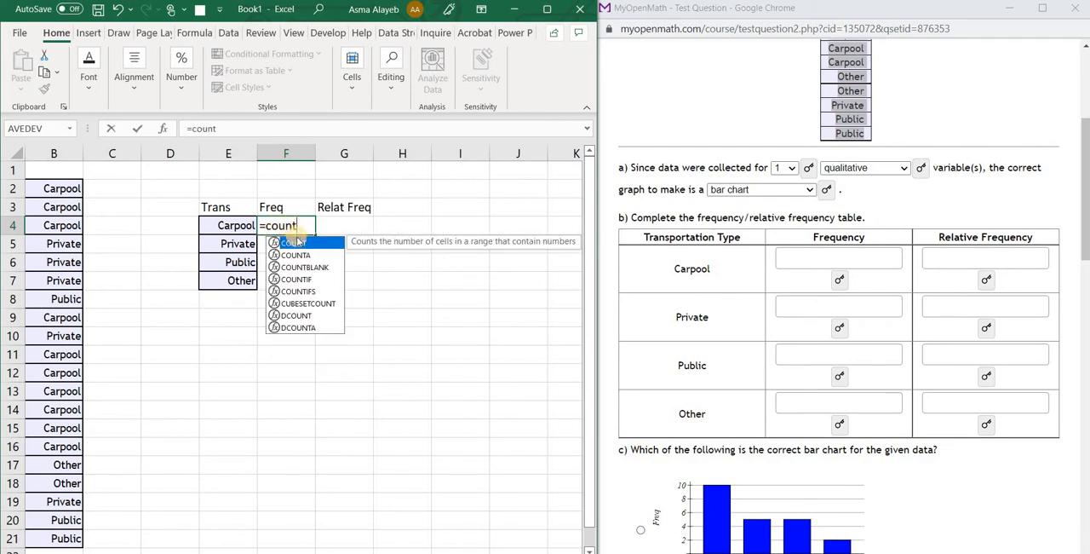
double_click(304, 281)
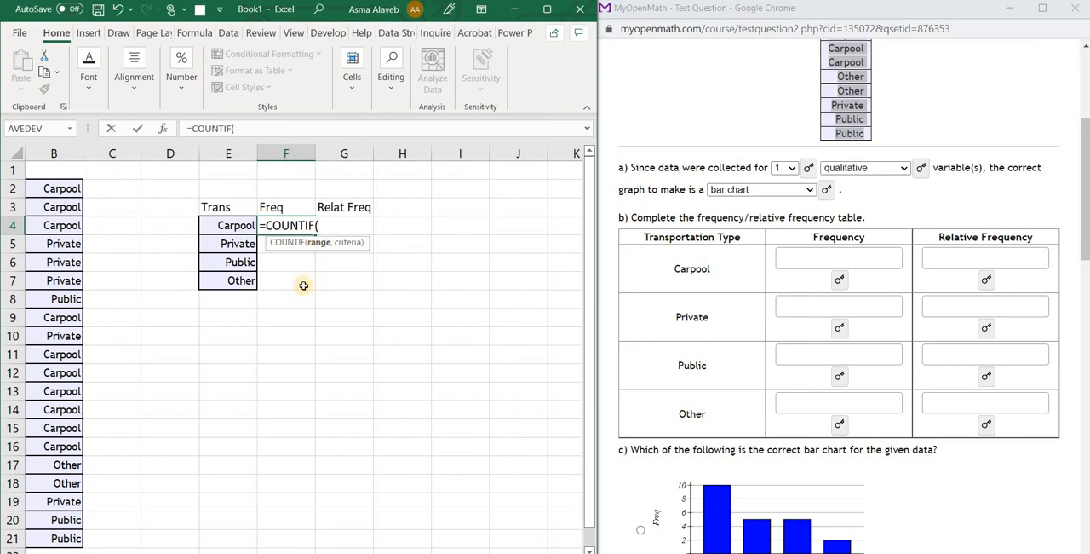
left_click(73, 185)
left_click_drag(64, 391, 68, 479)
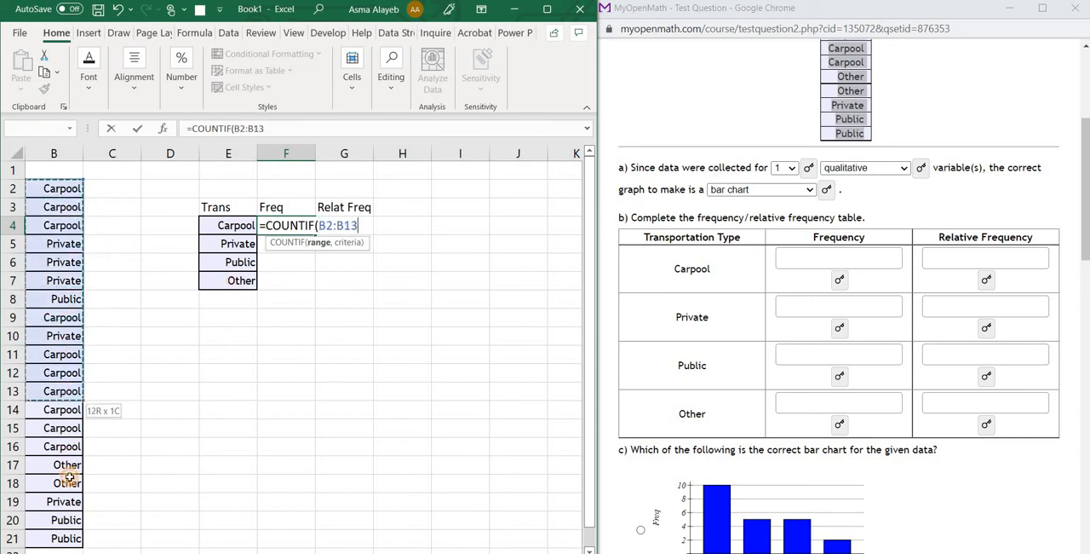
left_click_drag(72, 527, 72, 538)
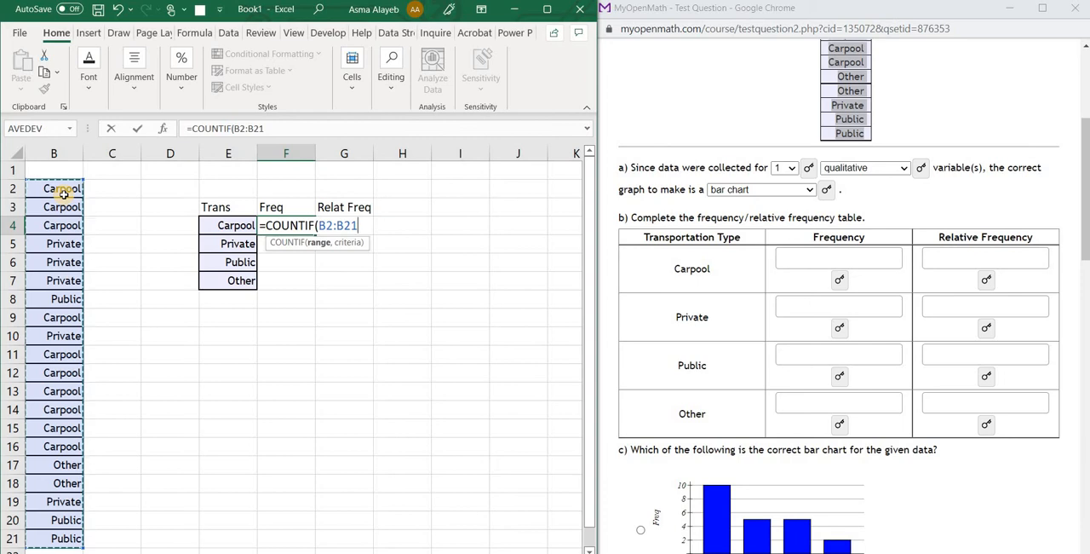
Make the COUNTIF range absolute as $B$2:$B$21, use E4 as the criteria, and complete the formula
key("F4")
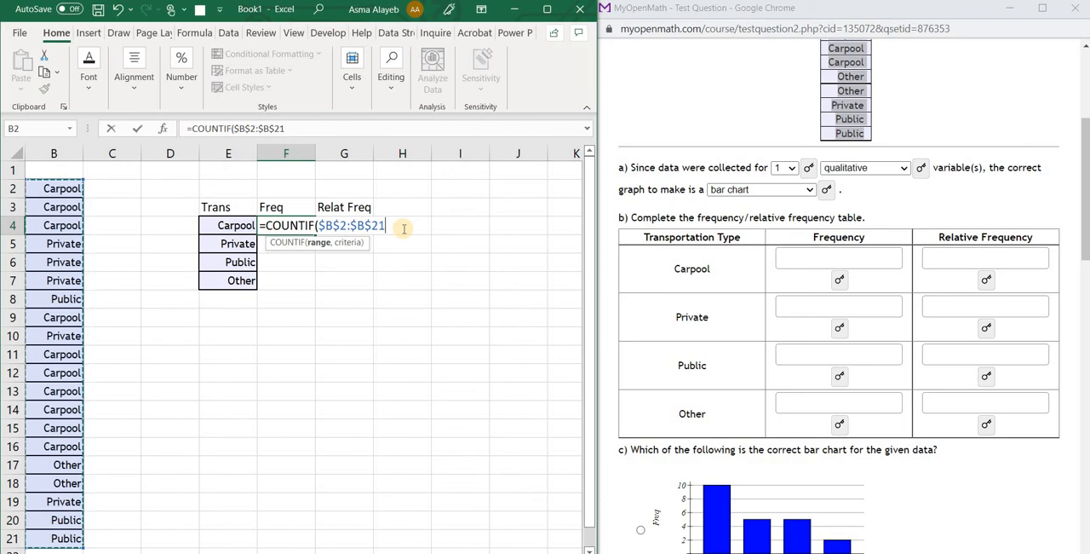
type(",")
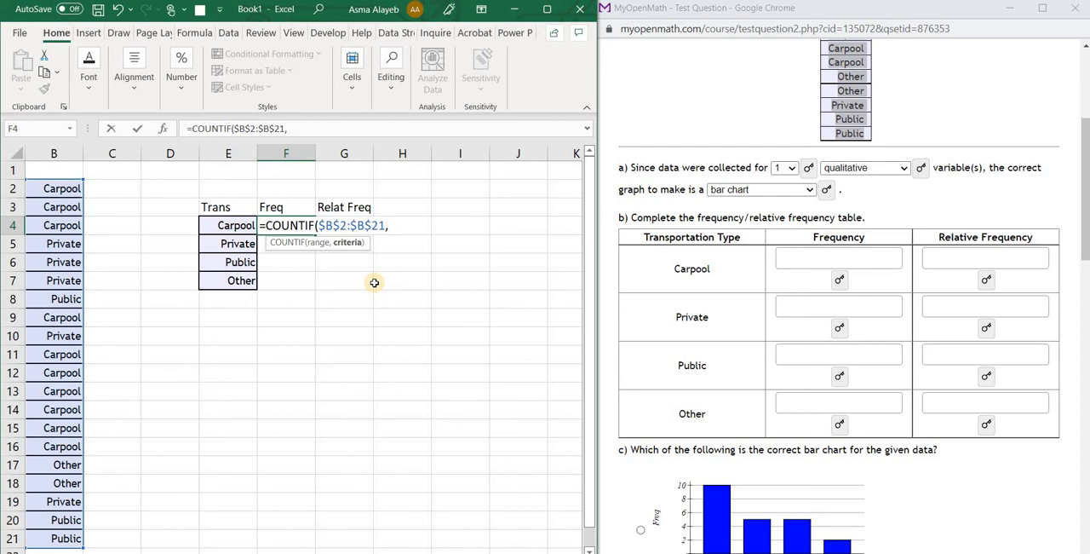
left_click(229, 224)
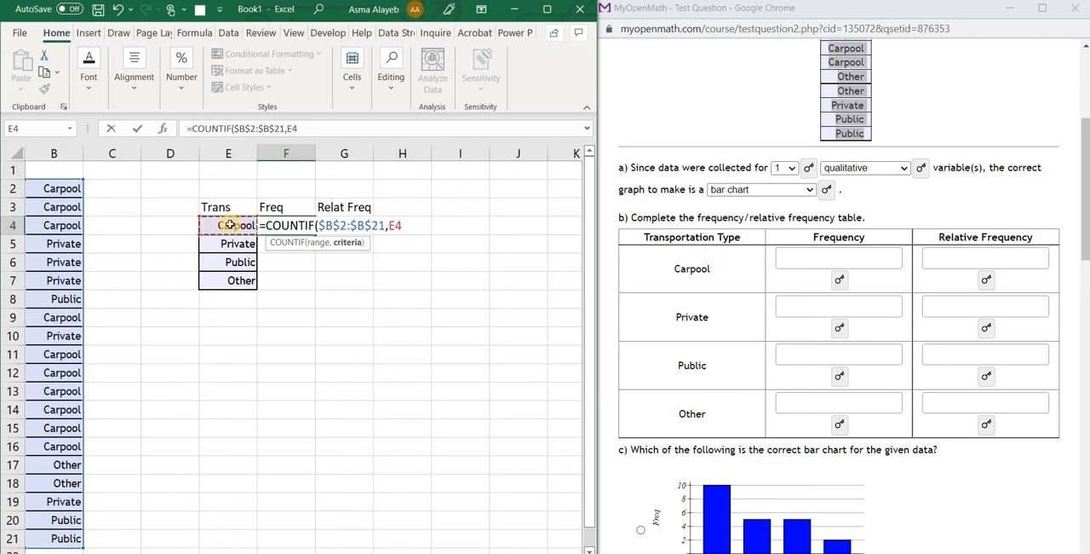
key("Return")
Enter 10 as the Carpool frequency in the part b table of the MyOpenMath question
left_click(285, 224)
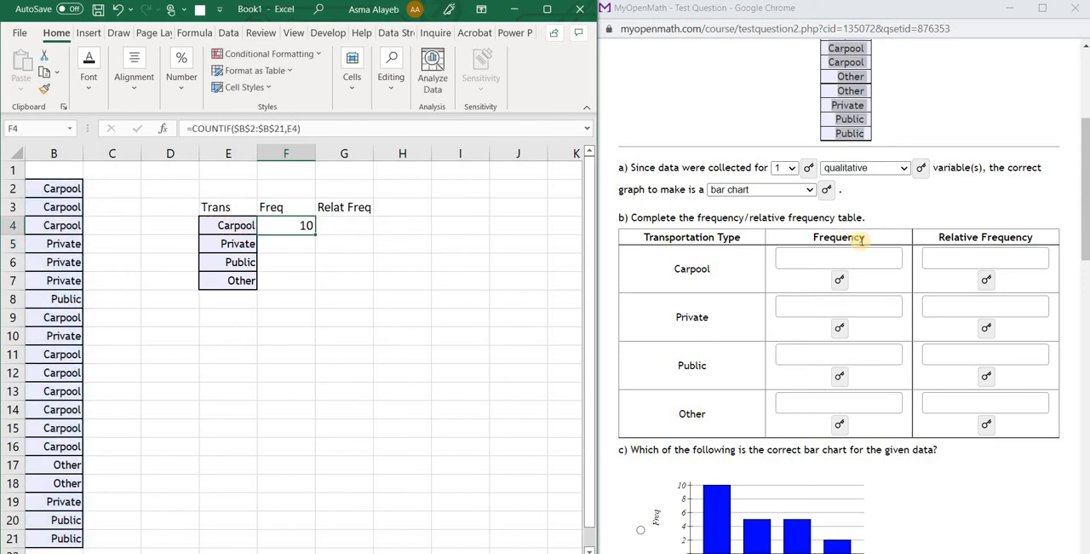
left_click(827, 258)
type("10")
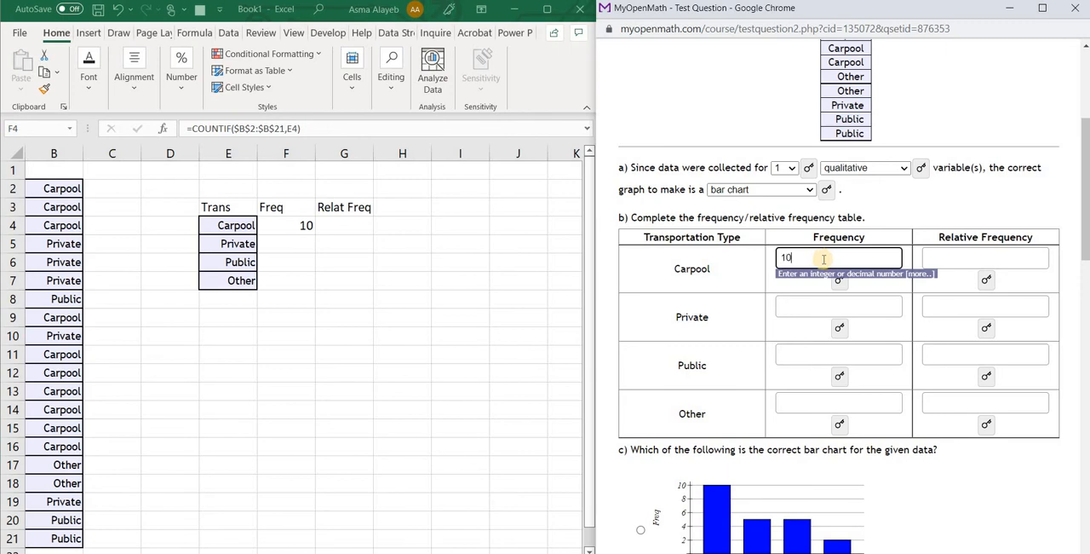
In Excel, fill the Carpool COUNTIF formula from F4 down to F7 and check the copied formula in F5
left_click(289, 222)
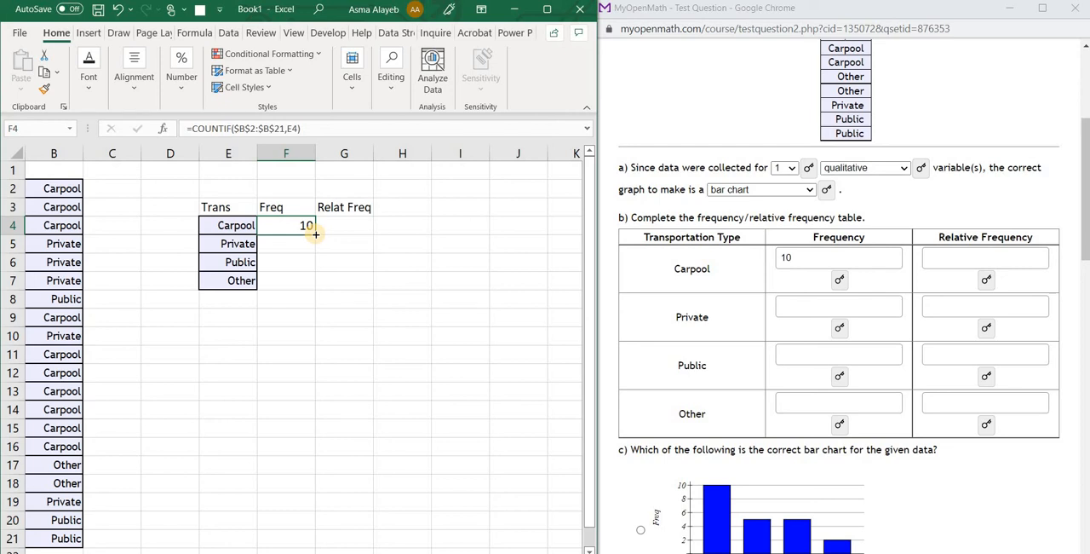
double_click(315, 233)
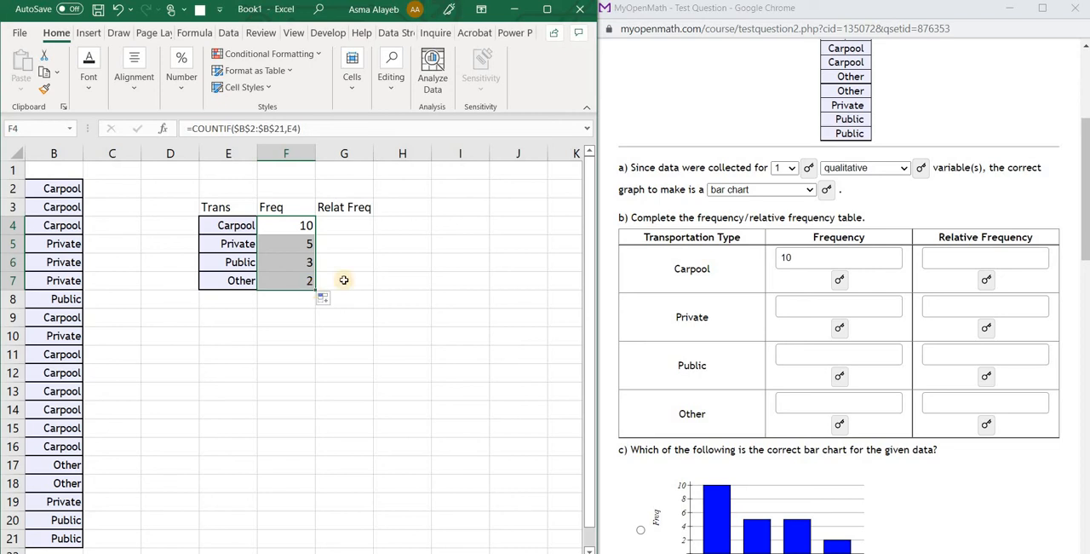
left_click(426, 301)
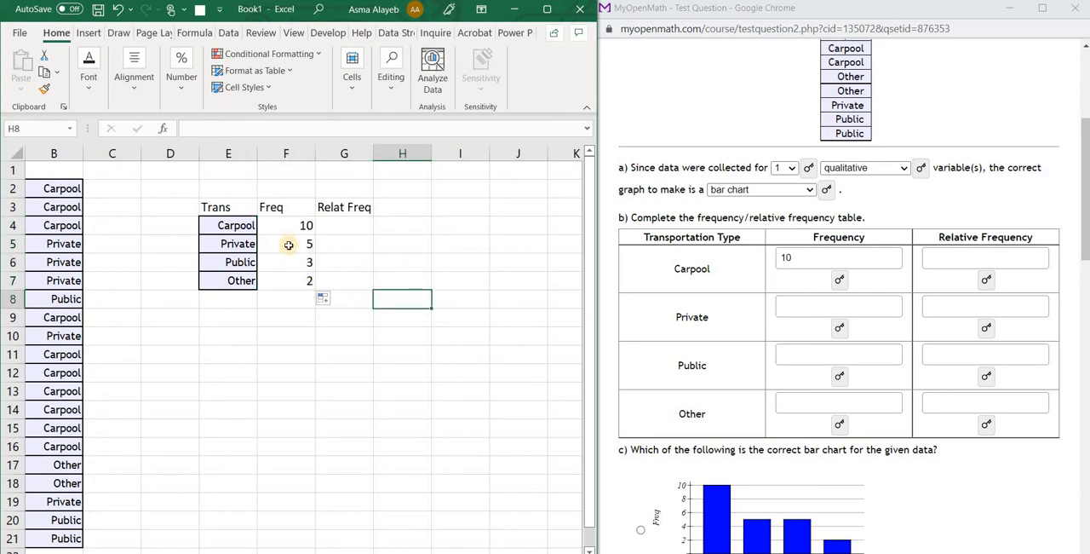
double_click(289, 244)
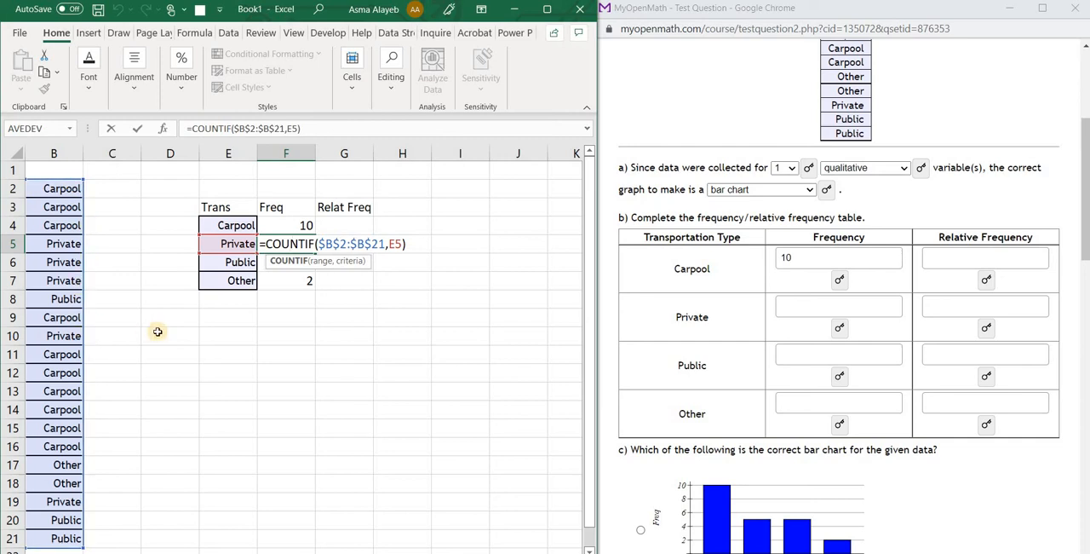
key("Return")
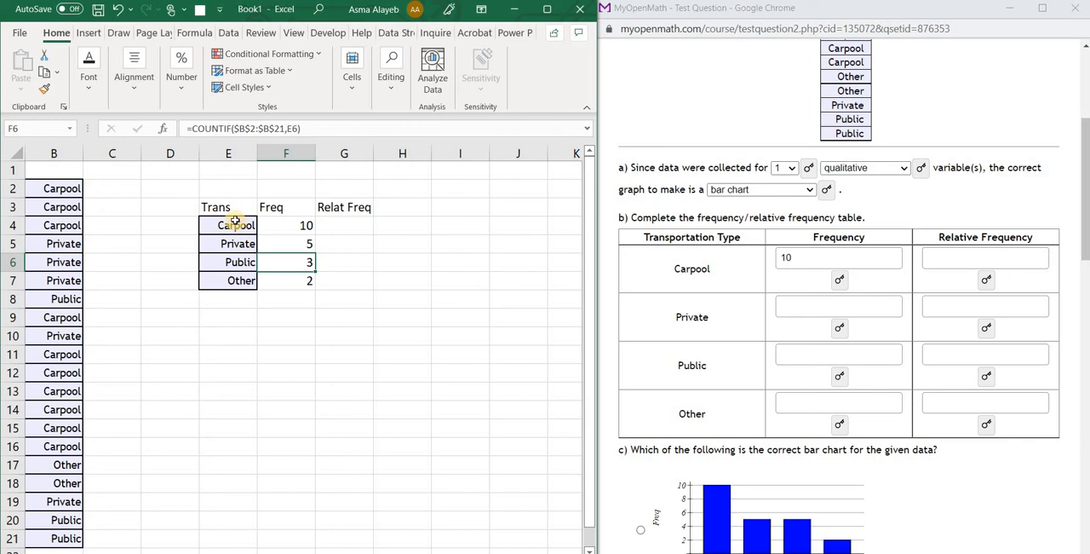
Copy the Trans header and categories from E3:E7 to E11 and enter the header Freq in F11
left_click_drag(216, 204, 232, 281)
key("ctrl+c")
left_click(229, 354)
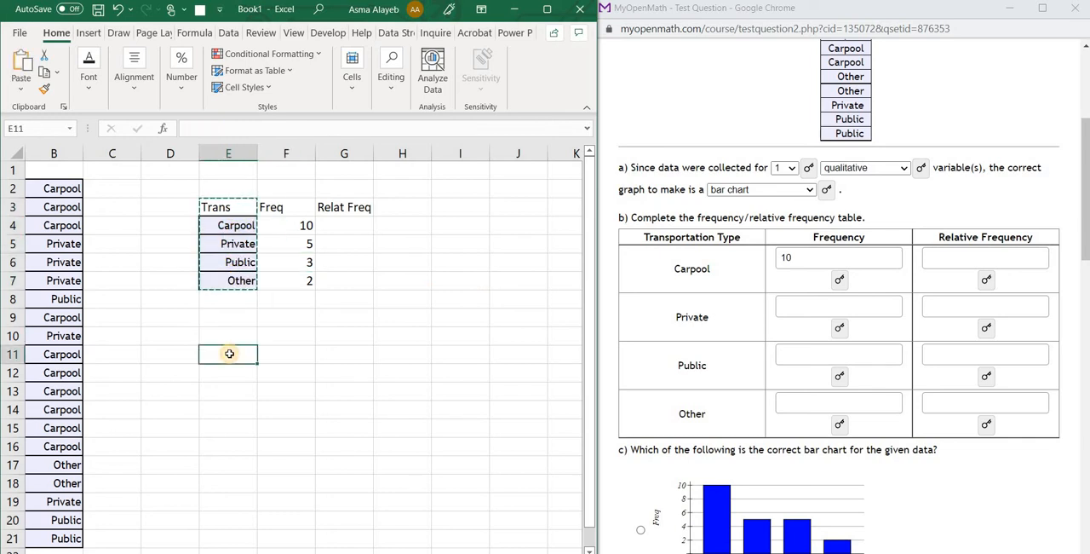
key("ctrl+v")
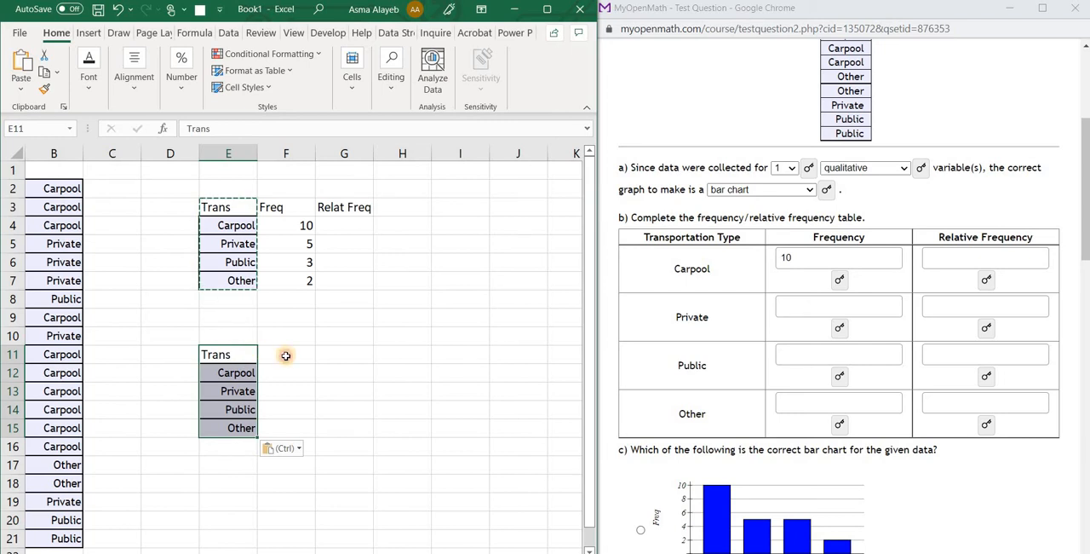
left_click(285, 356)
type("Freq")
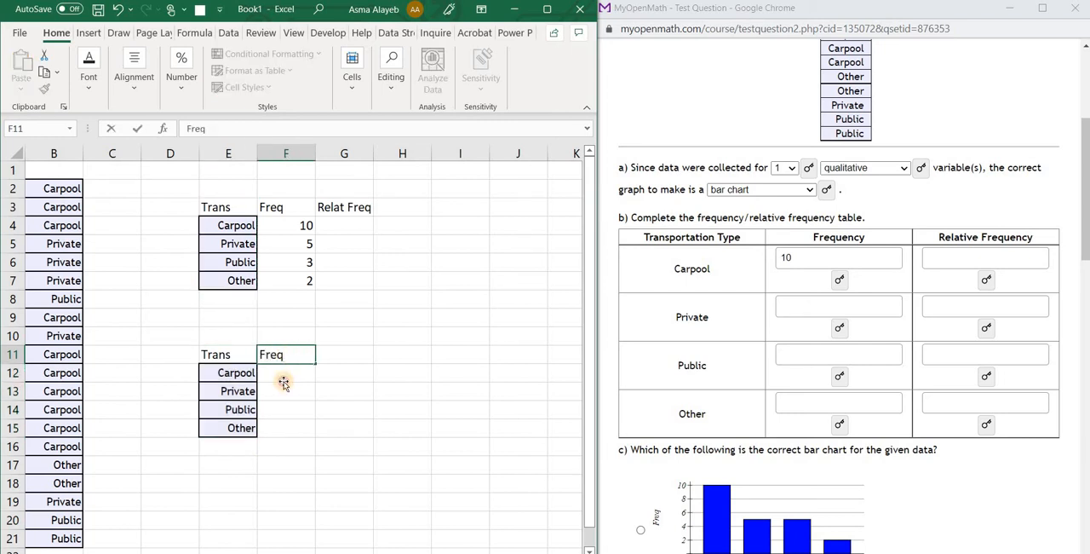
key("Return")
Enter =COUNTIF(B2:B21,E12) with relative references in cell F12 for the second table's Carpool frequency
type("=coun")
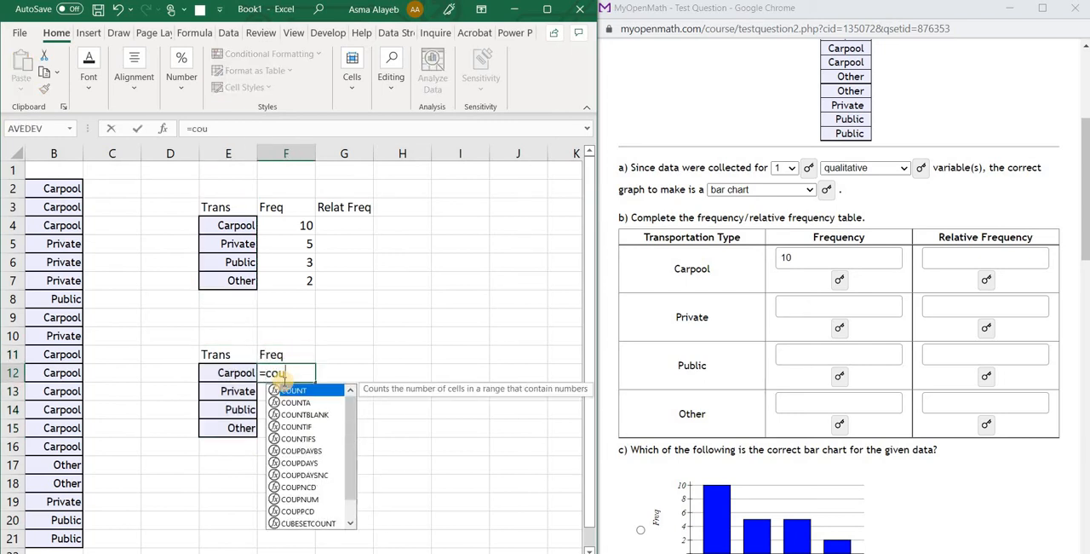
double_click(298, 427)
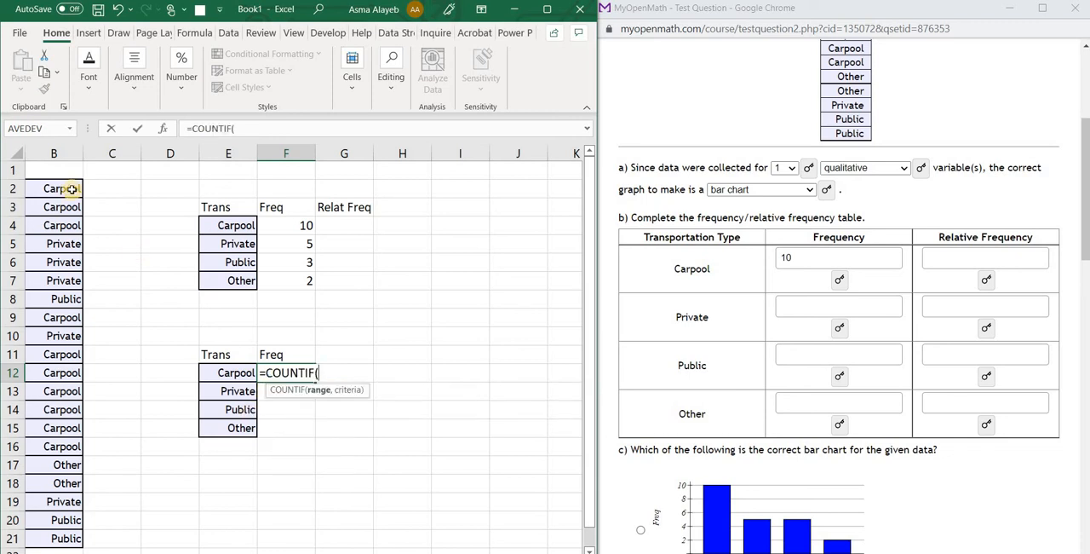
left_click_drag(66, 188, 63, 534)
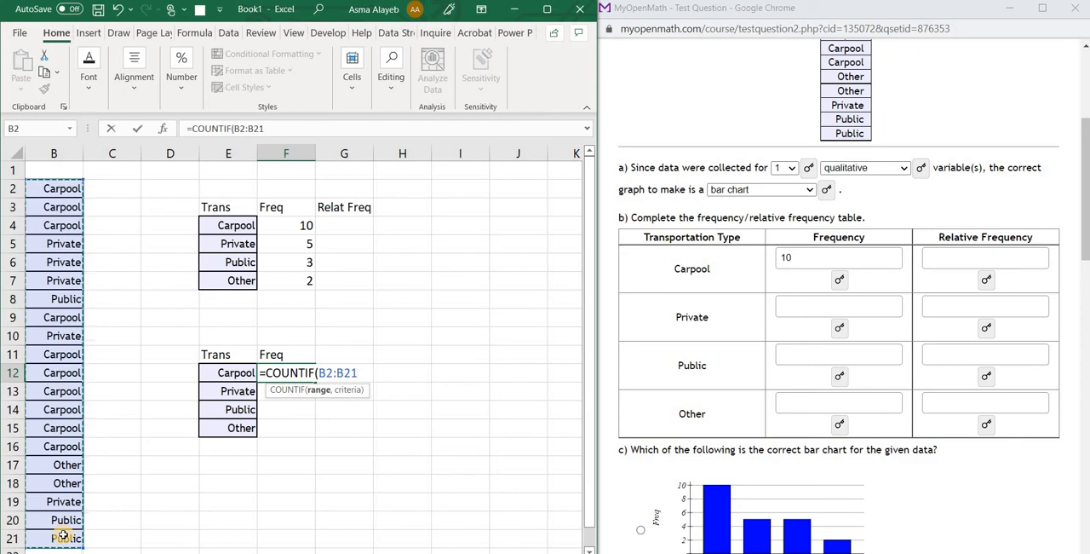
type(",")
left_click(234, 372)
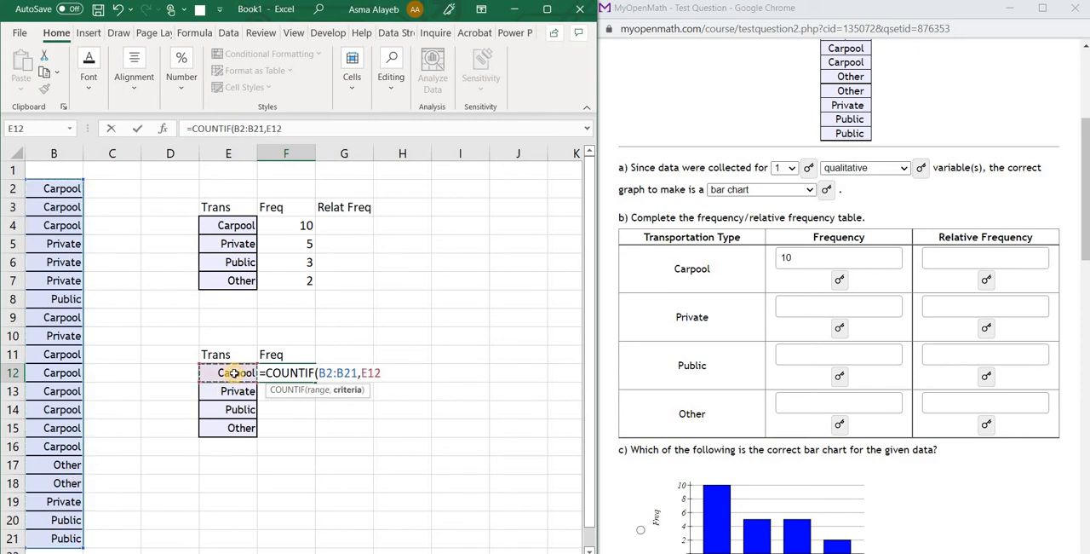
key("Return")
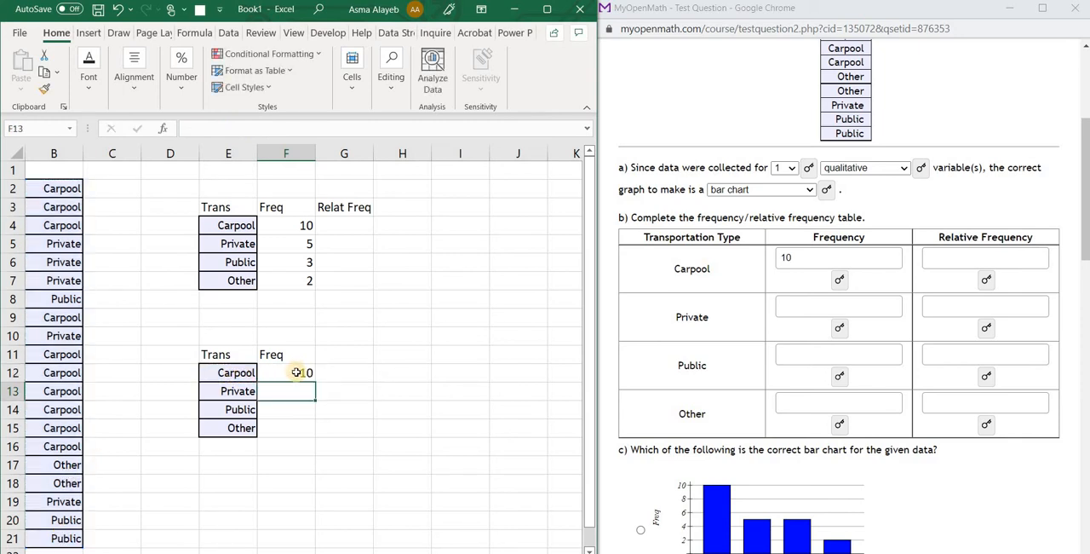
Fill the F12 formula down to F15 and inspect the range used by the copied formula in F13
left_click(296, 372)
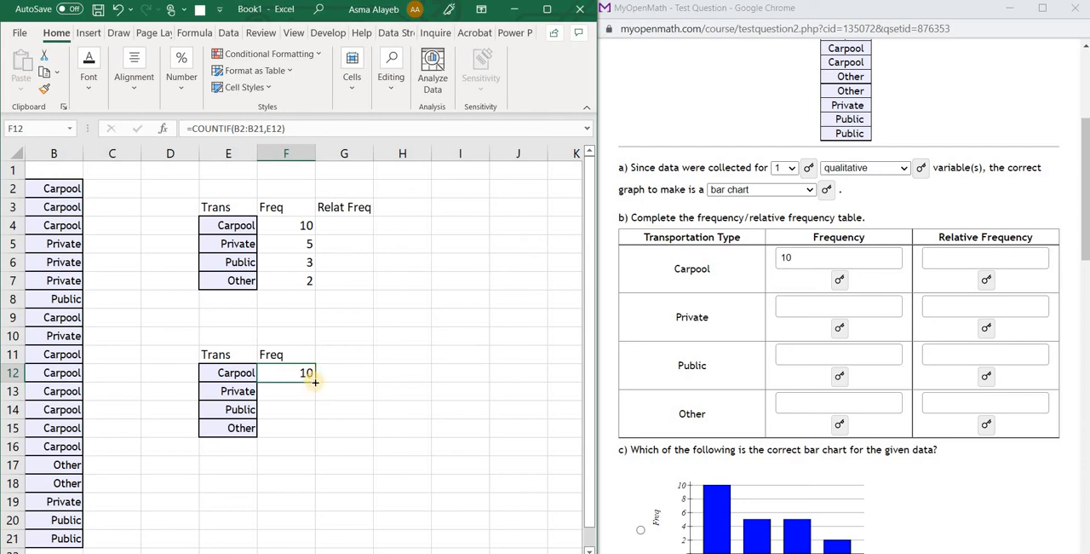
left_click_drag(314, 382, 312, 433)
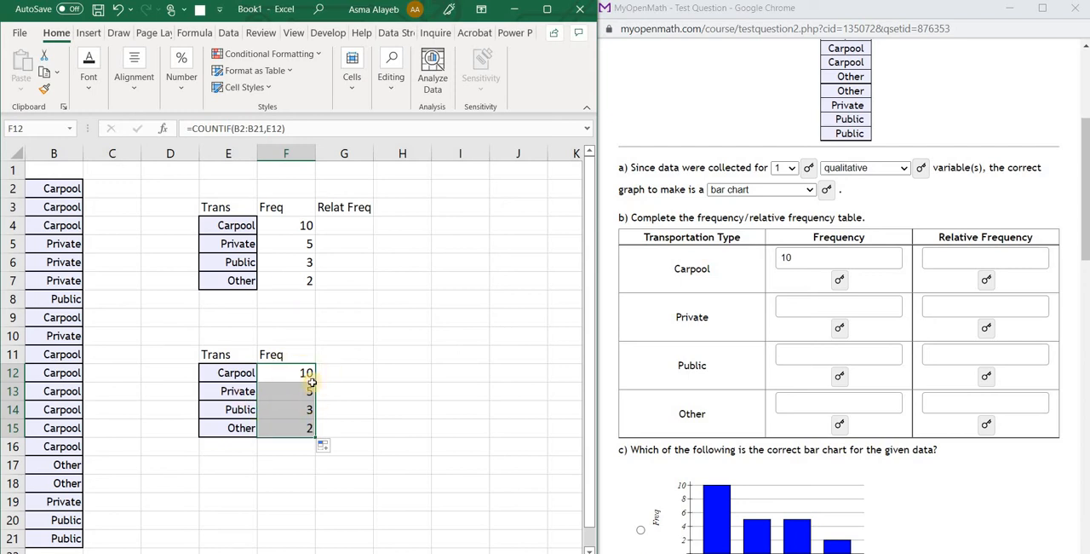
left_click(380, 393)
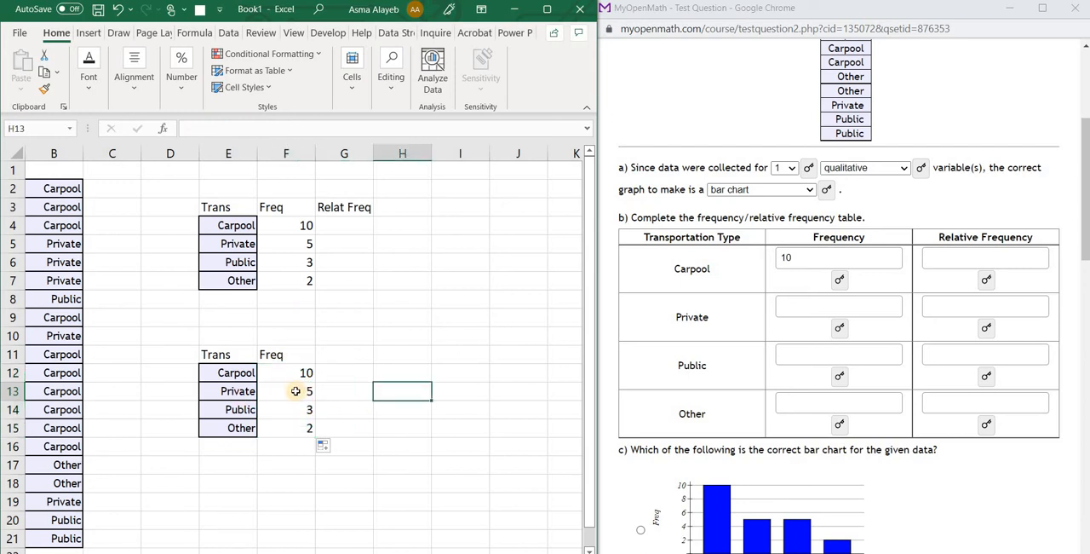
double_click(297, 391)
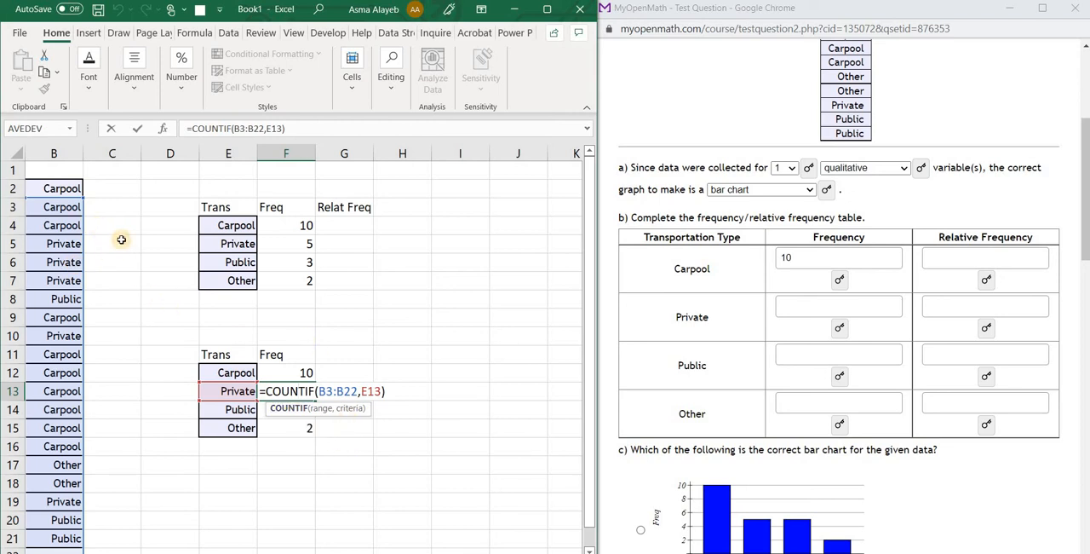
left_click(120, 241)
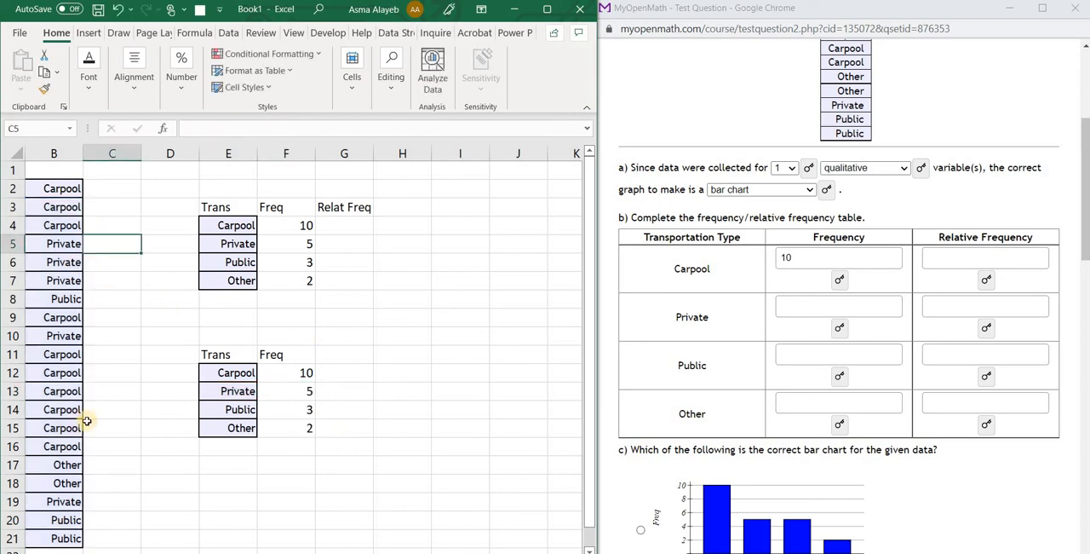
Change the data value in B3 to Other and the one in B17 to Carpool
left_click(72, 204)
type("Other")
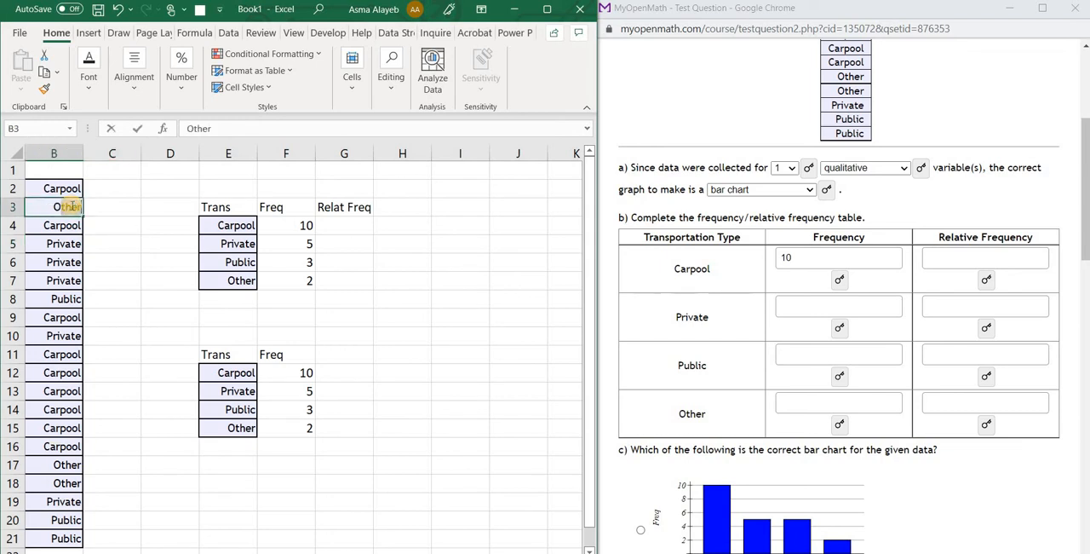
key("Return")
left_click(70, 466)
type("Carpool")
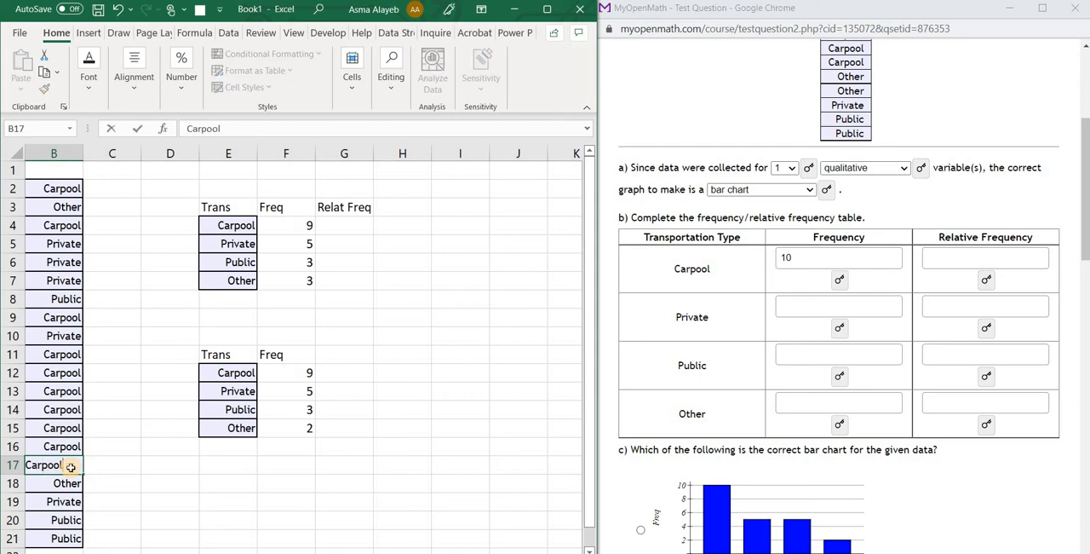
key("Return")
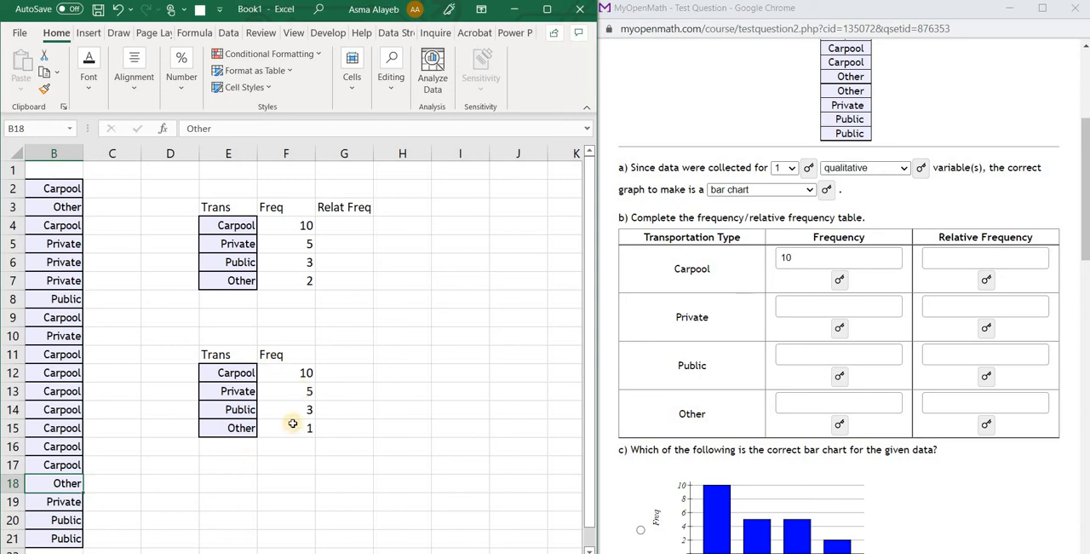
Inspect the COUNTIF range used by the copied formula in F15 of the second table
scroll(292, 424, "left", 1)
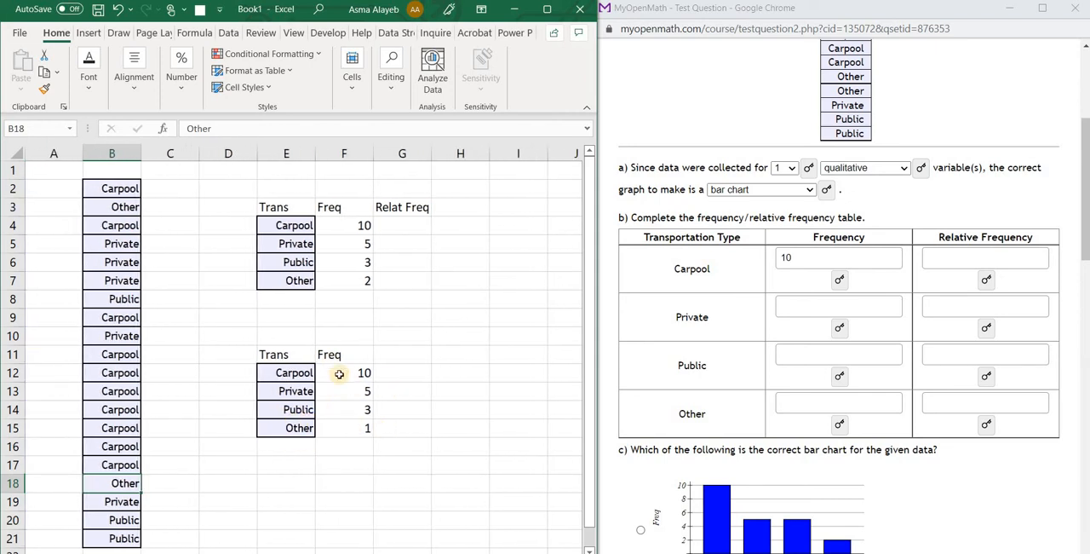
double_click(348, 428)
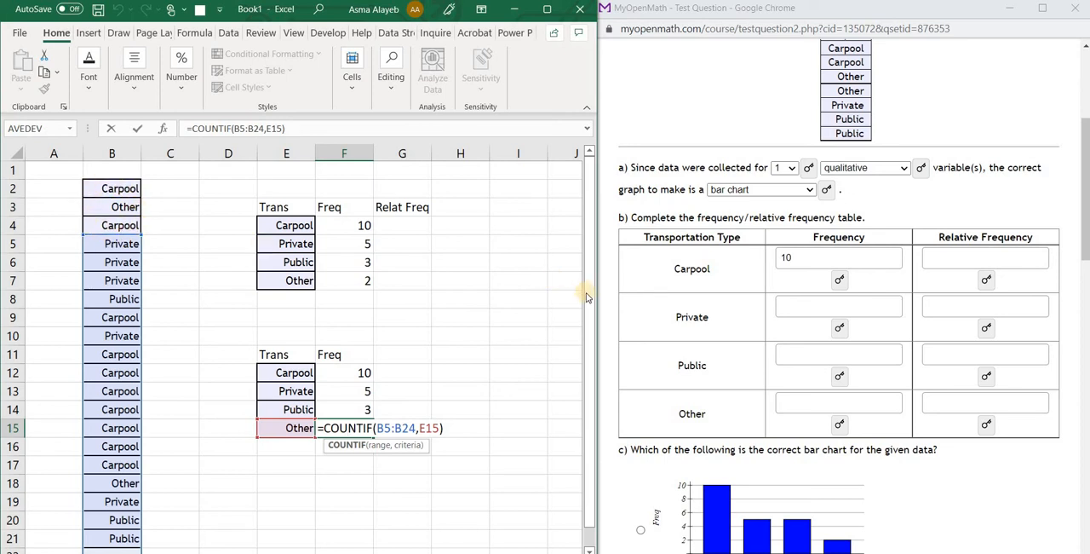
left_click_drag(587, 300, 596, 261)
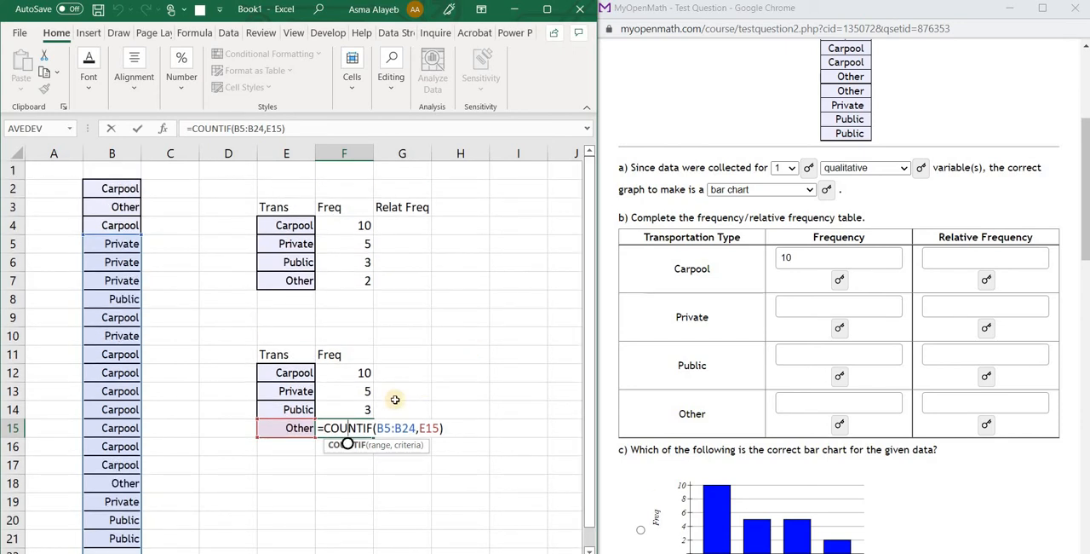
Clear the contents of the second frequency table in E11:H15
left_click_drag(271, 354, 401, 355)
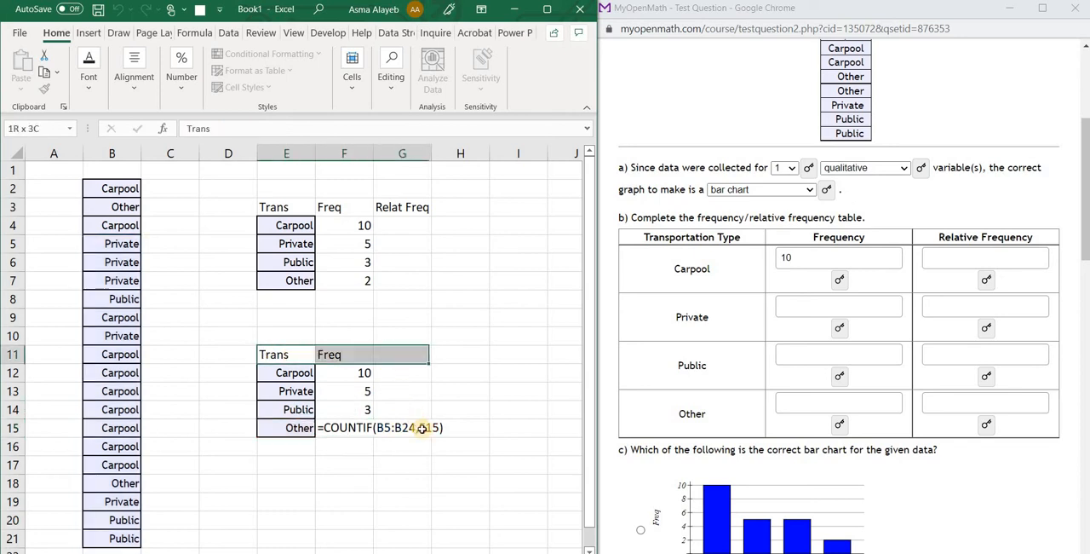
left_click_drag(422, 429, 437, 439)
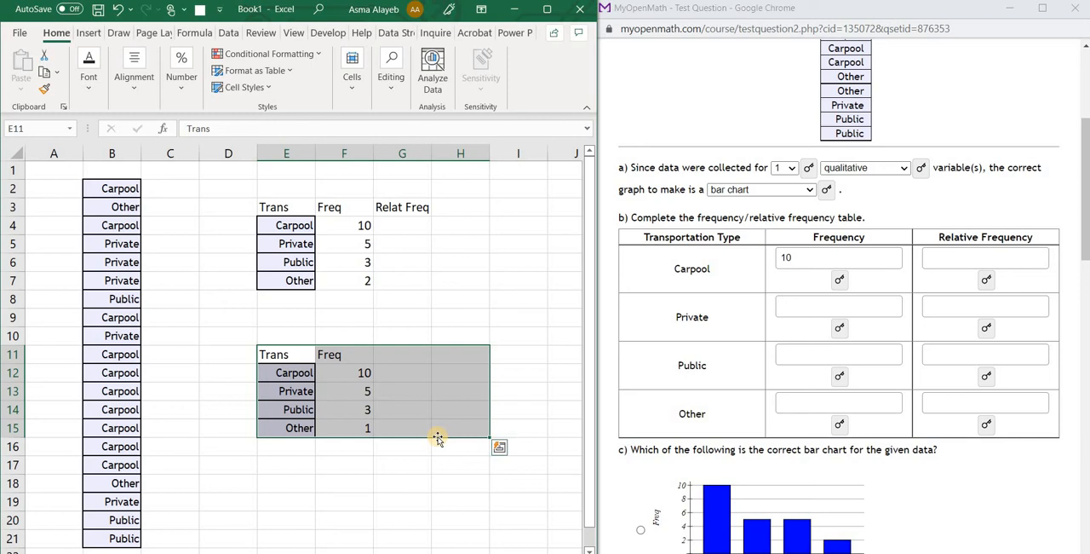
key("Delete")
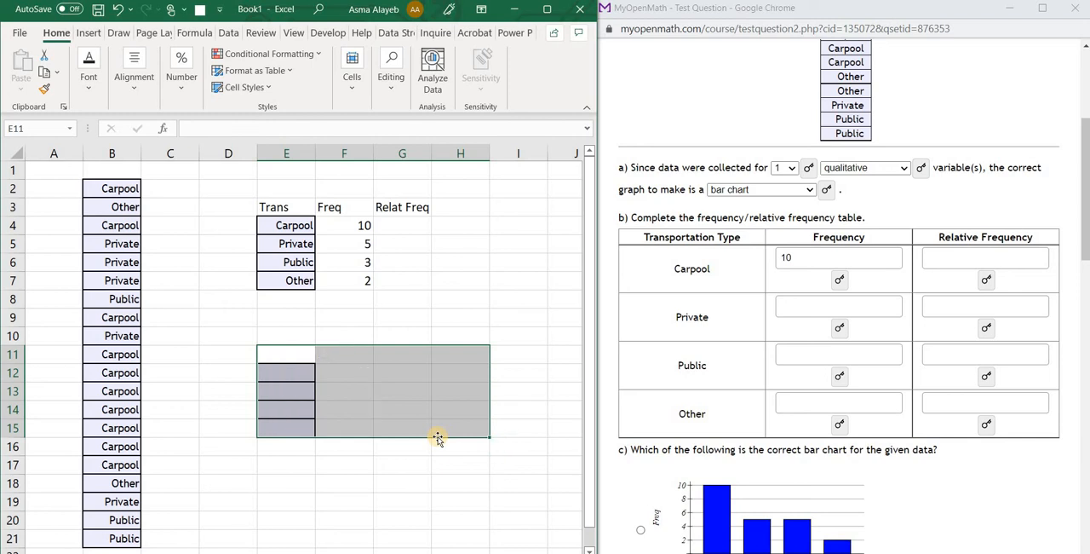
left_click(379, 480)
left_click(282, 346)
left_click_drag(289, 423, 288, 433)
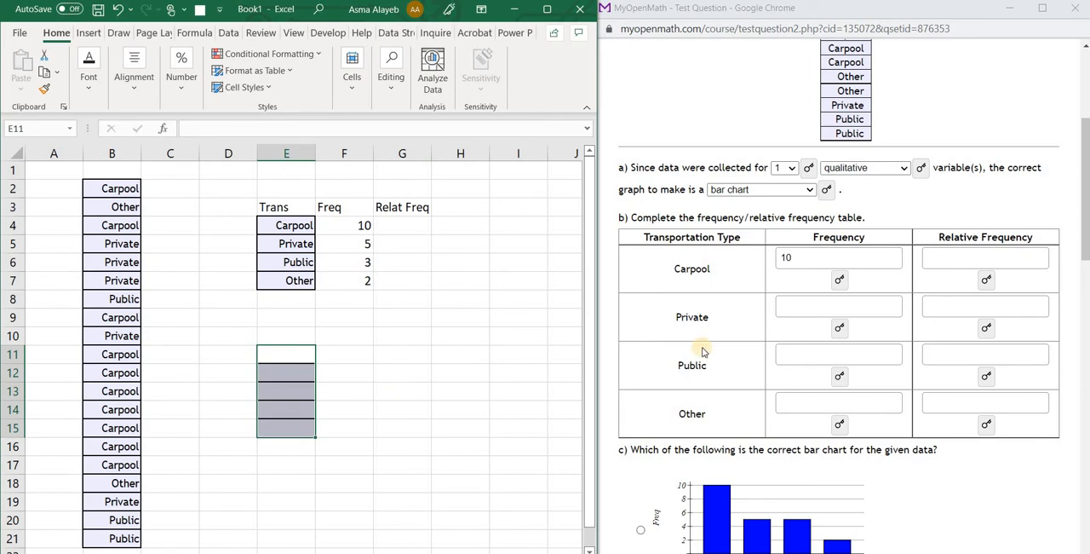
Fill in the question's frequencies as 5 for Private, 3 for Public and 2 for Other
left_click(832, 308)
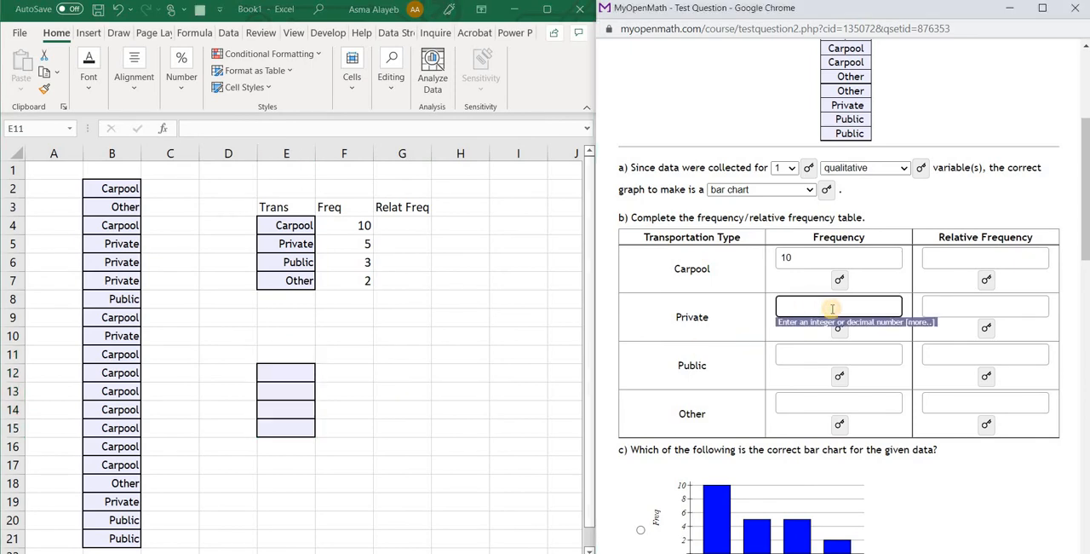
type("5")
left_click(842, 356)
type("3")
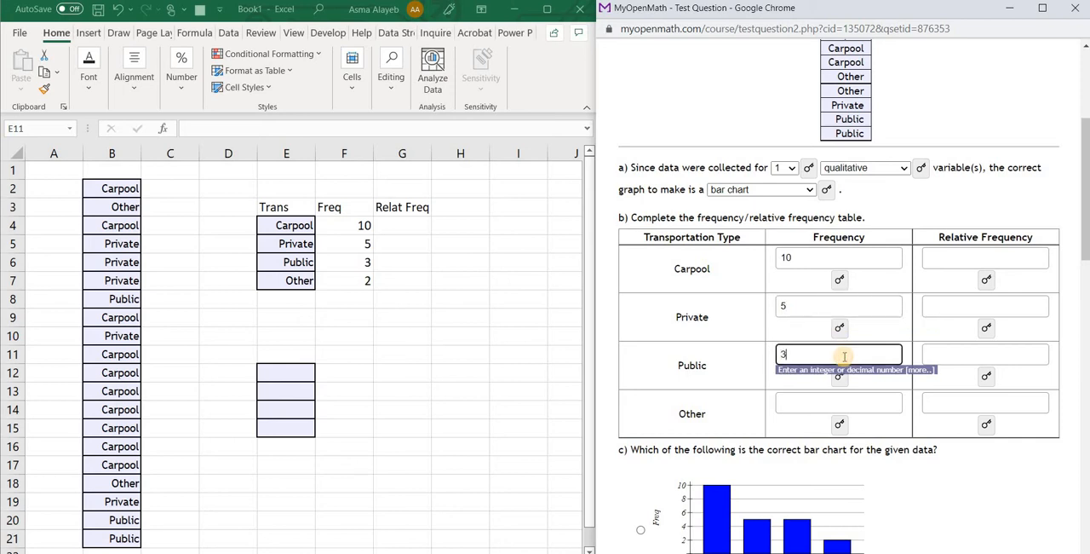
left_click(849, 404)
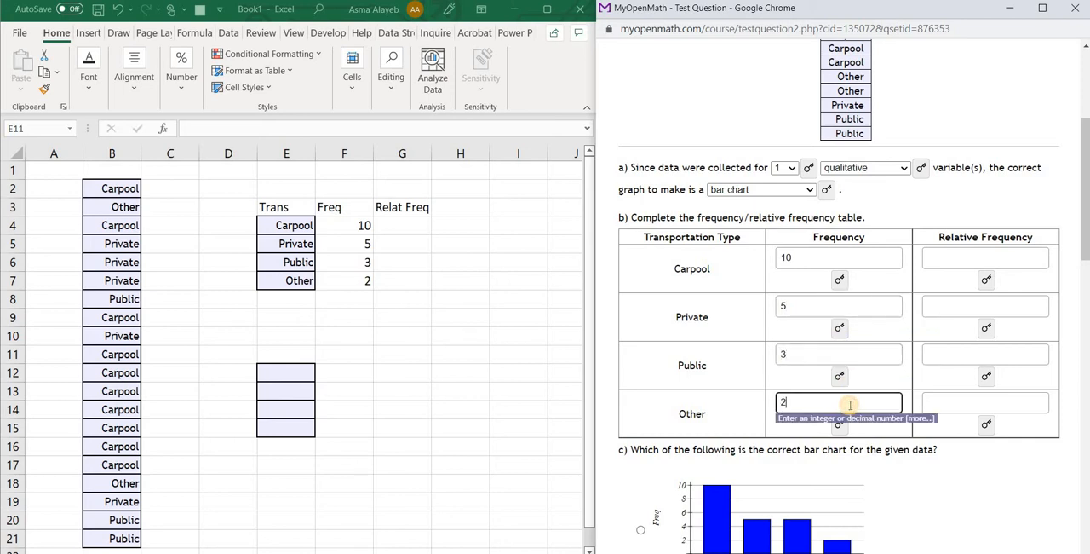
left_click(437, 262)
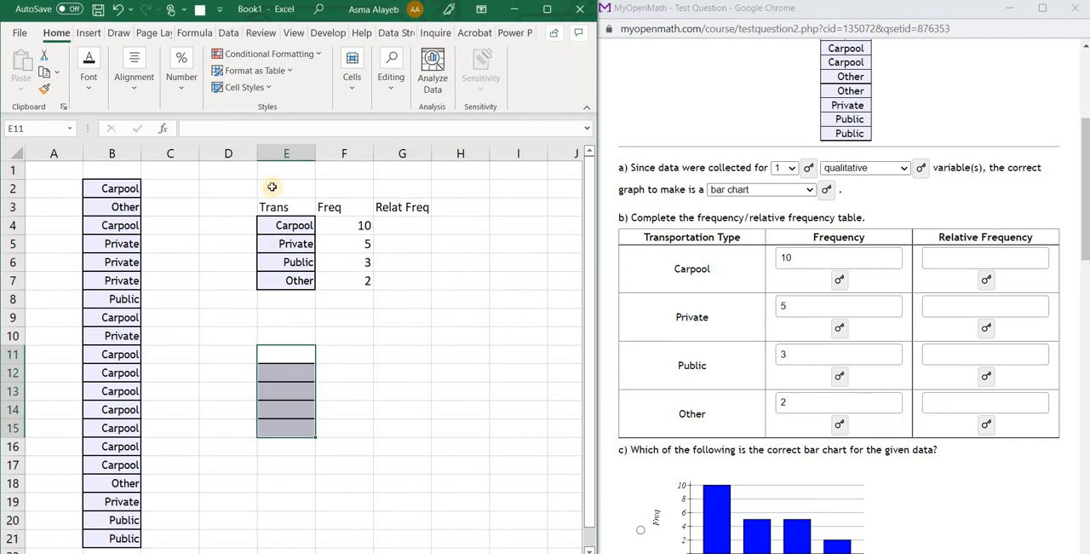
left_click(405, 227)
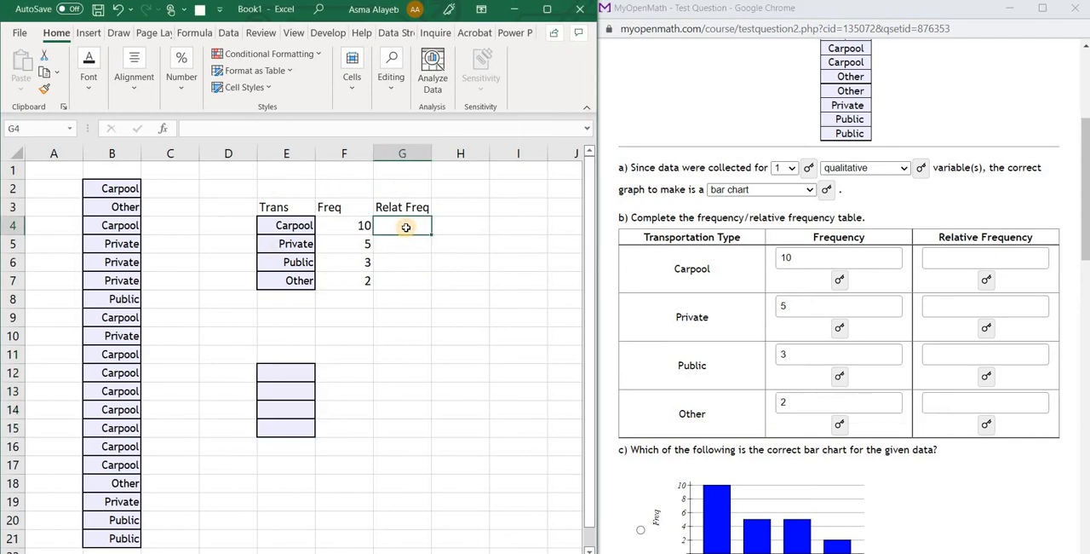
type("=")
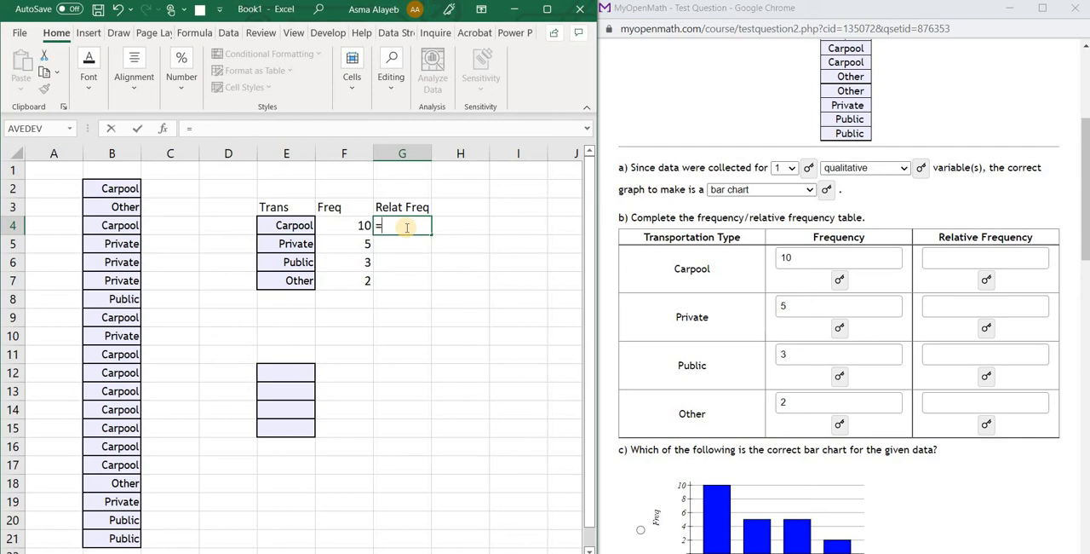
key("BackSpace")
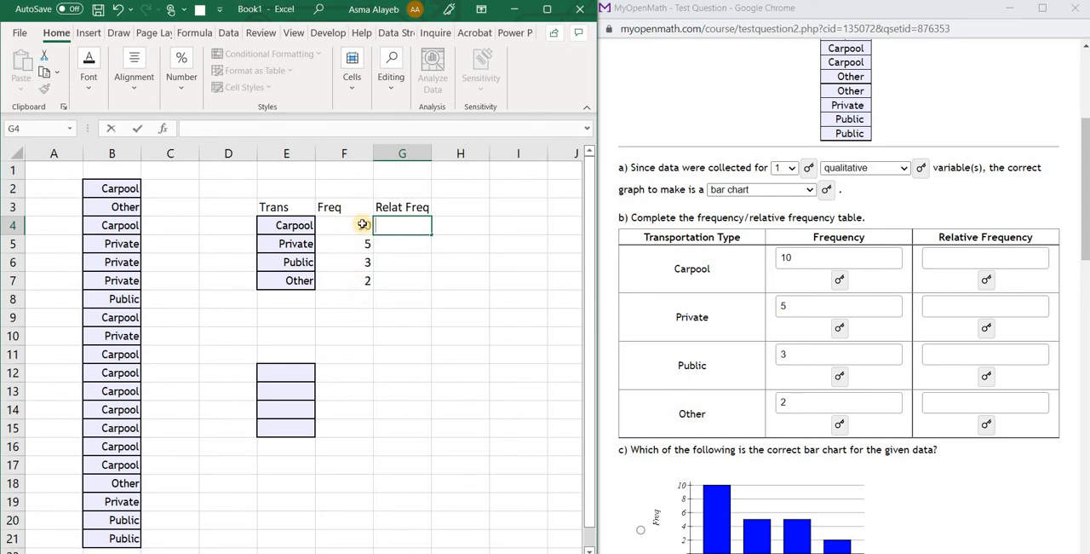
Highlight the number of workers in the question statement and total the frequencies in F8 with =SUM(F4:F7)
left_click_drag(363, 222, 367, 286)
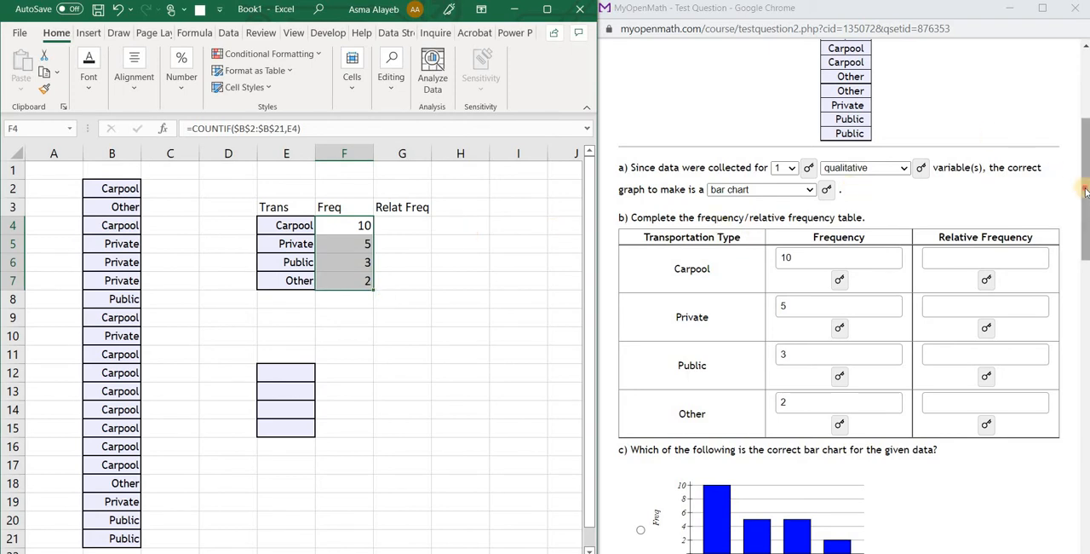
left_click_drag(1085, 191, 1085, 106)
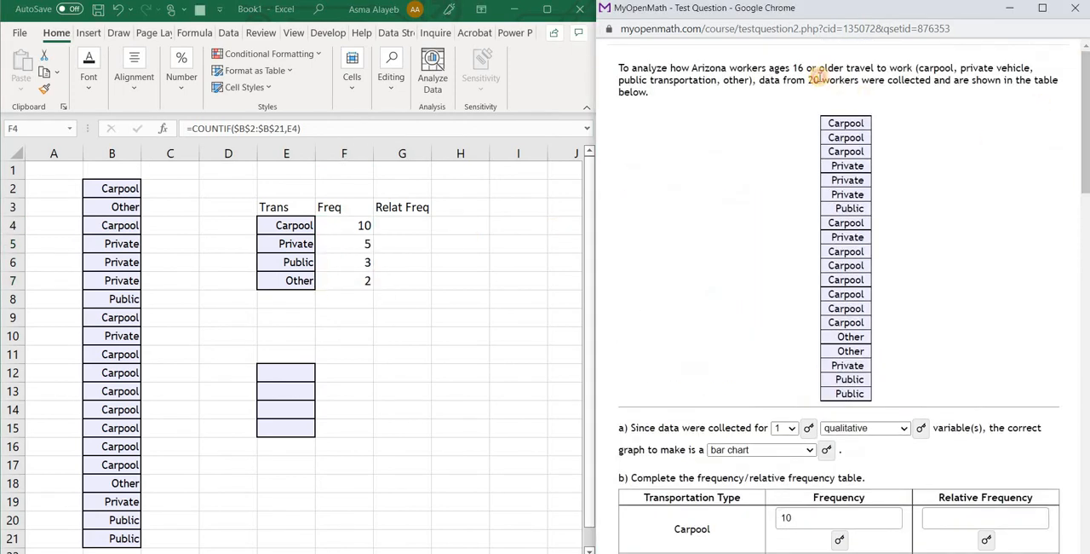
double_click(814, 79)
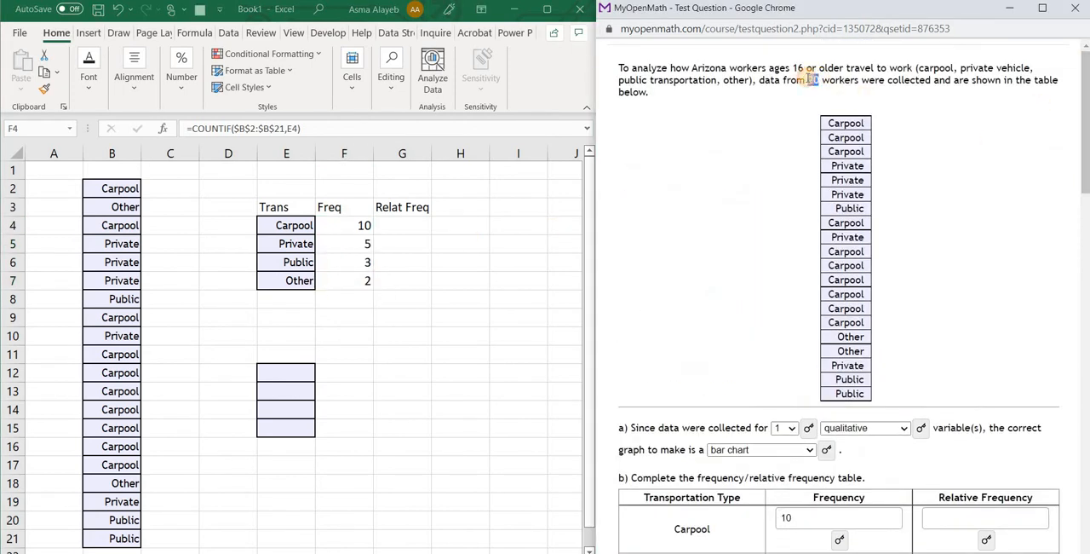
left_click(347, 301)
type("=")
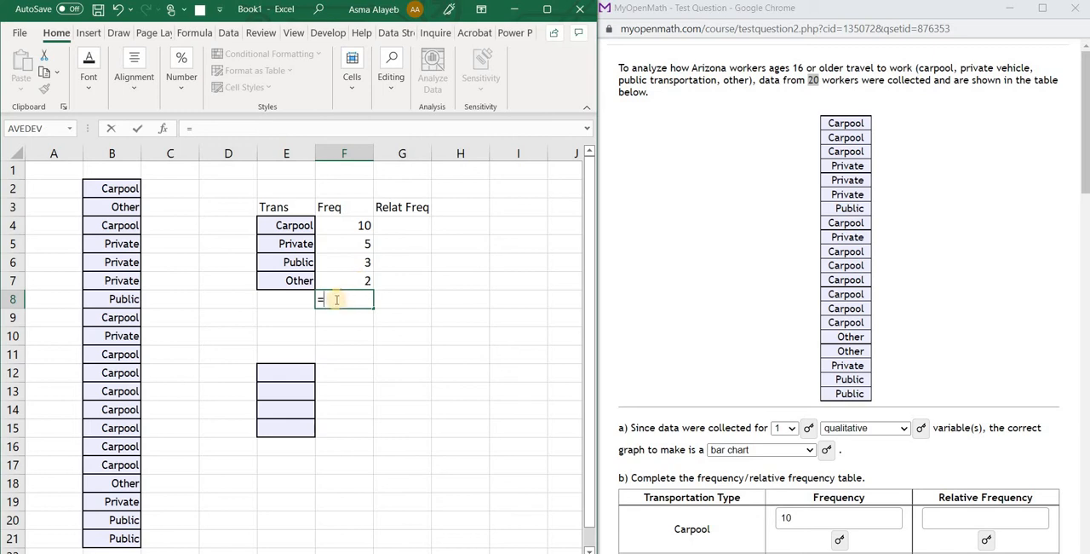
type("sum")
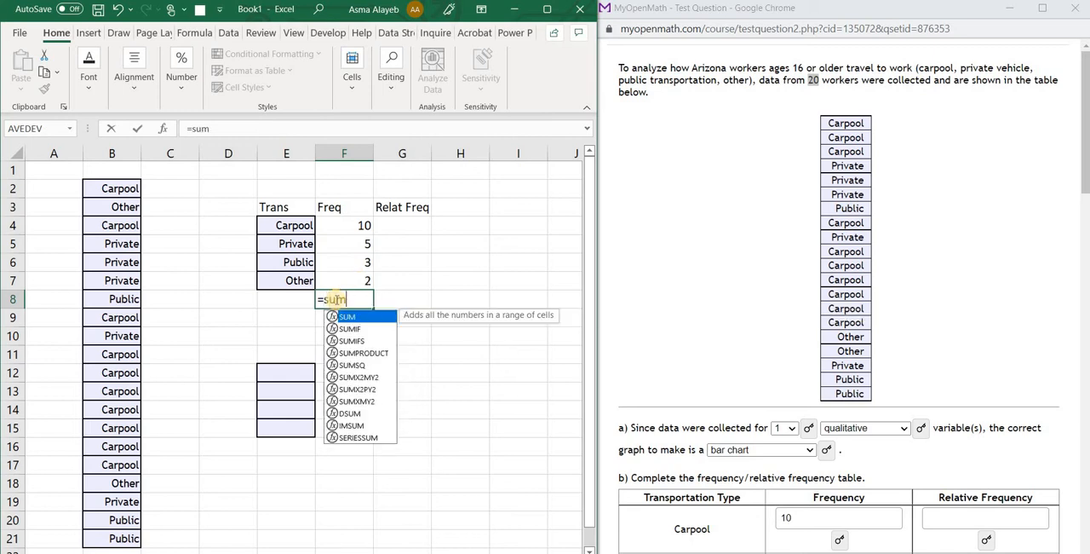
double_click(351, 317)
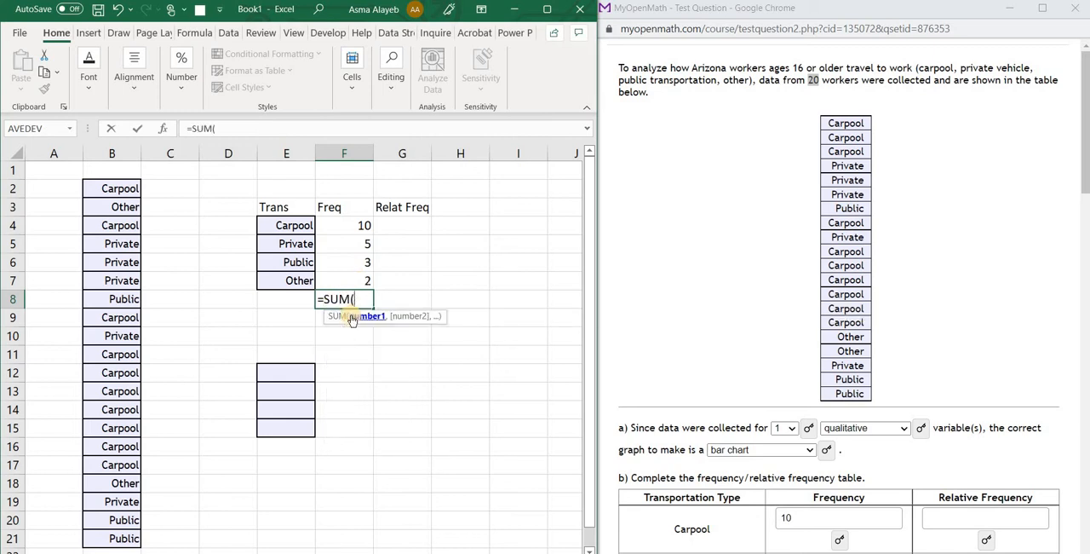
left_click(361, 224)
left_click_drag(362, 224, 359, 282)
key("Return")
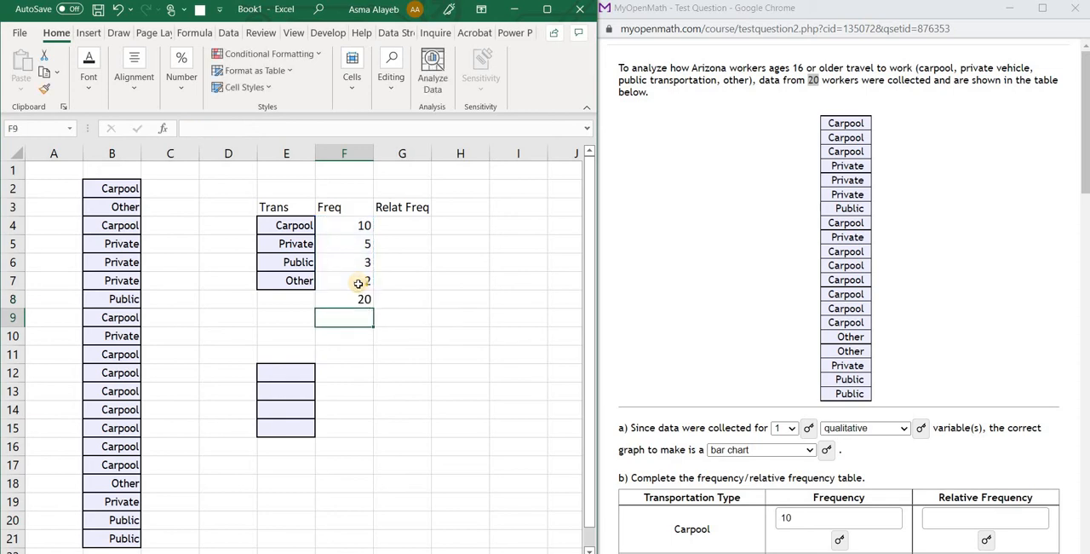
Label the sum row by entering Total in E8
left_click(359, 300)
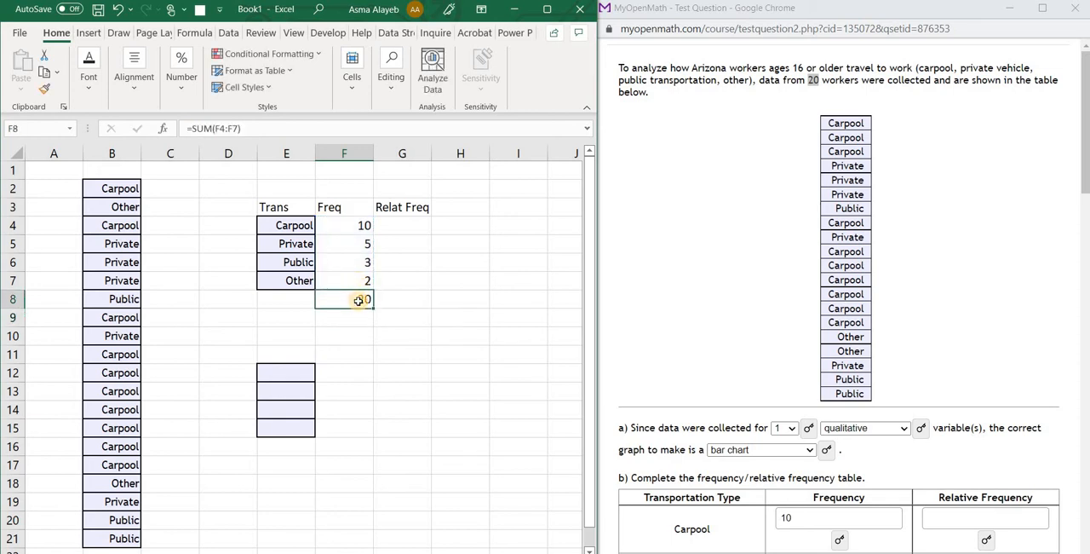
left_click(294, 301)
type("Tota")
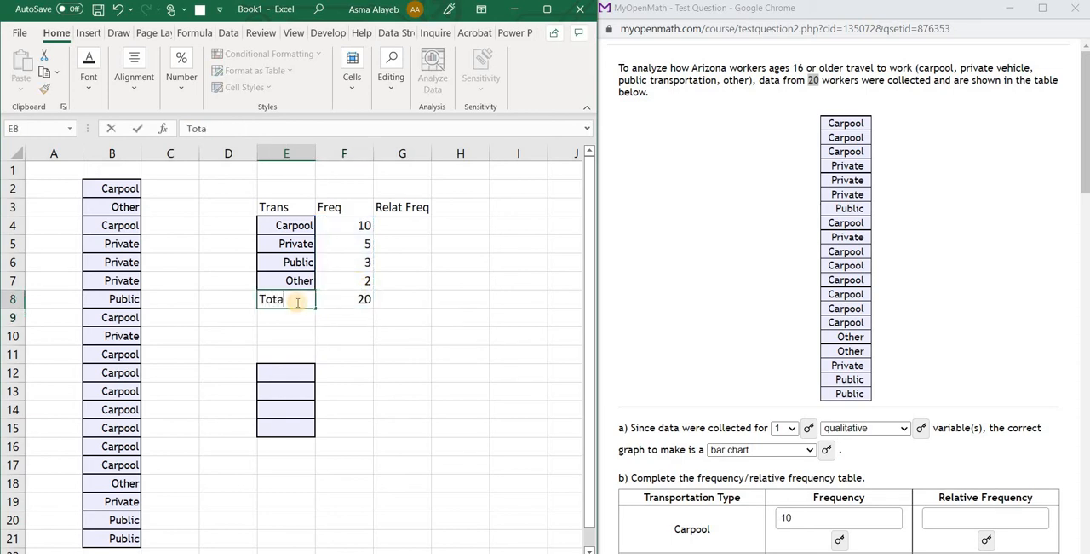
type("l")
Calculate Carpool's relative frequency in G4 with the formula =F4/F8
left_click(415, 225)
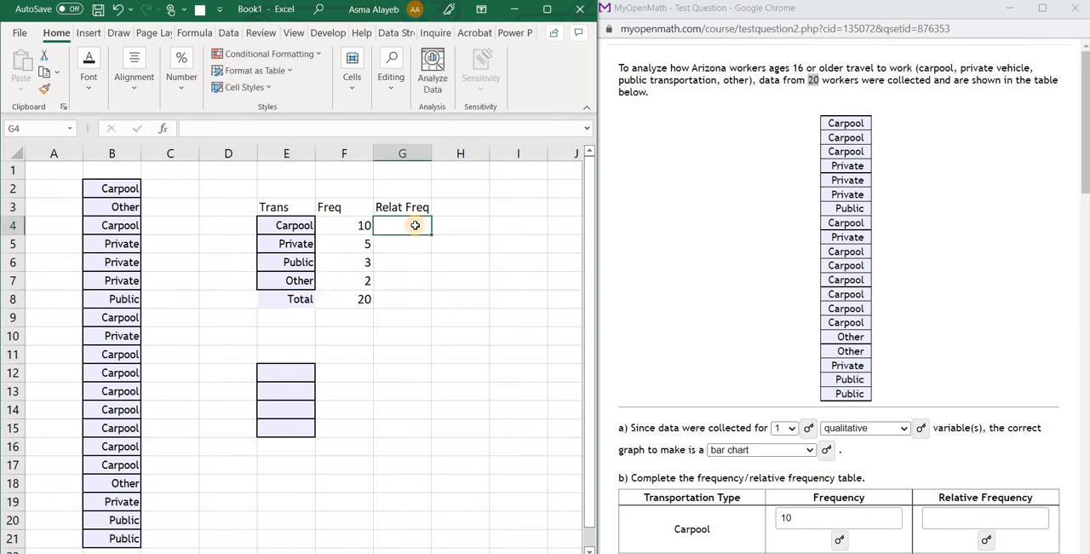
type("=")
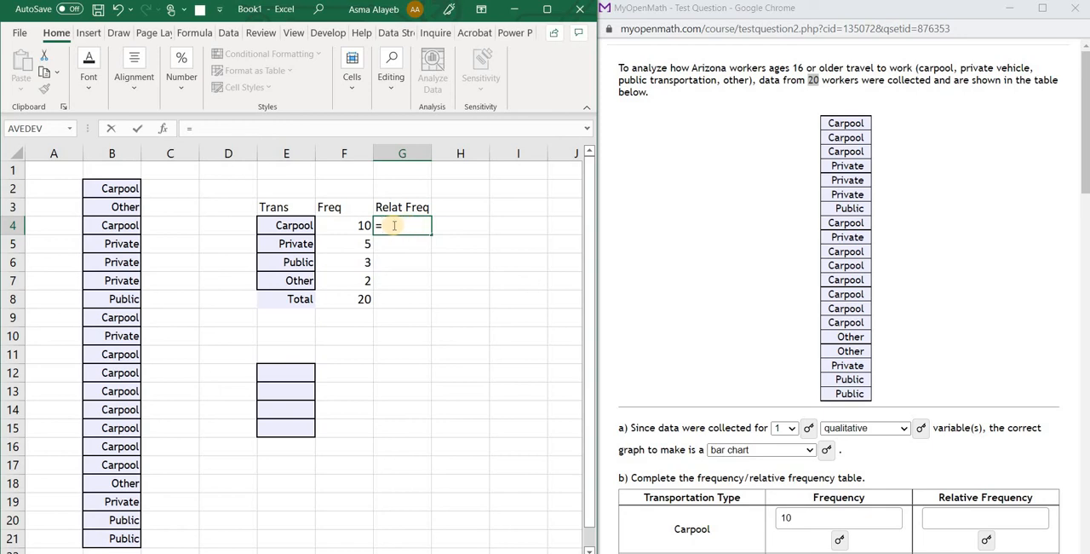
left_click(349, 225)
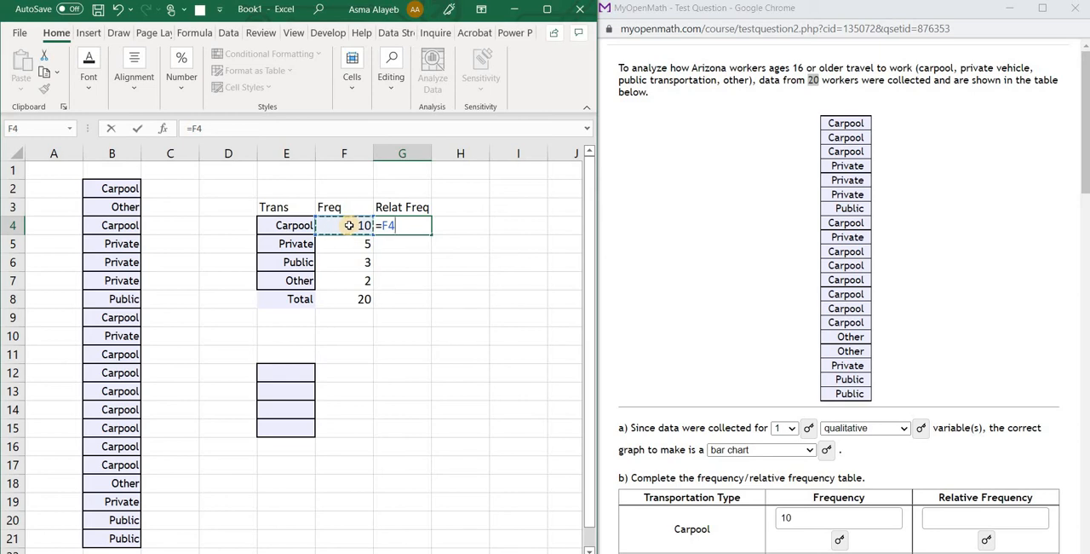
type("/")
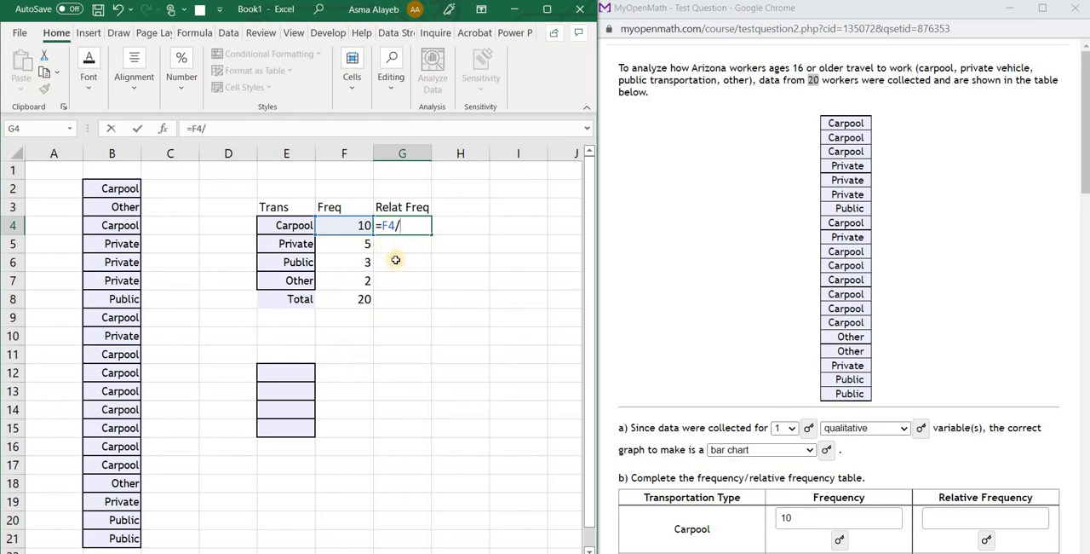
left_click(355, 301)
key("Return")
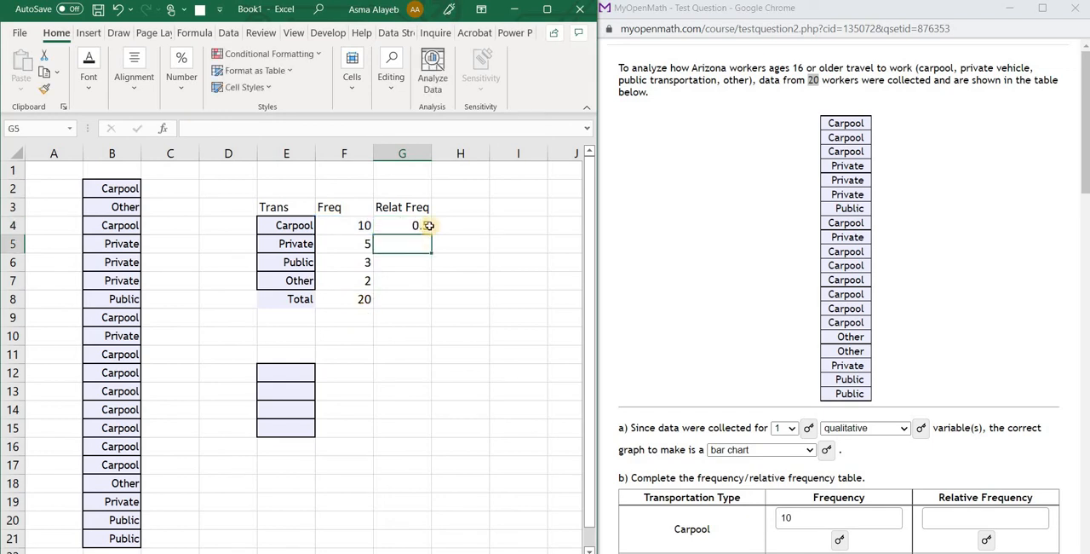
Fill the G4 formula down to G7 and inspect the references of the copied formula in G5
left_click(429, 230)
left_click_drag(429, 236, 429, 280)
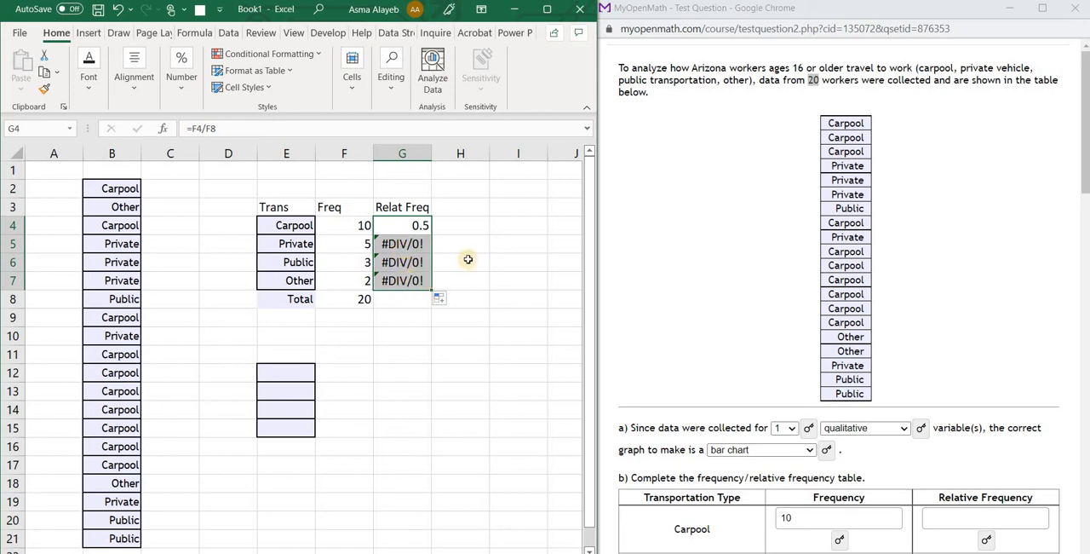
left_click(462, 260)
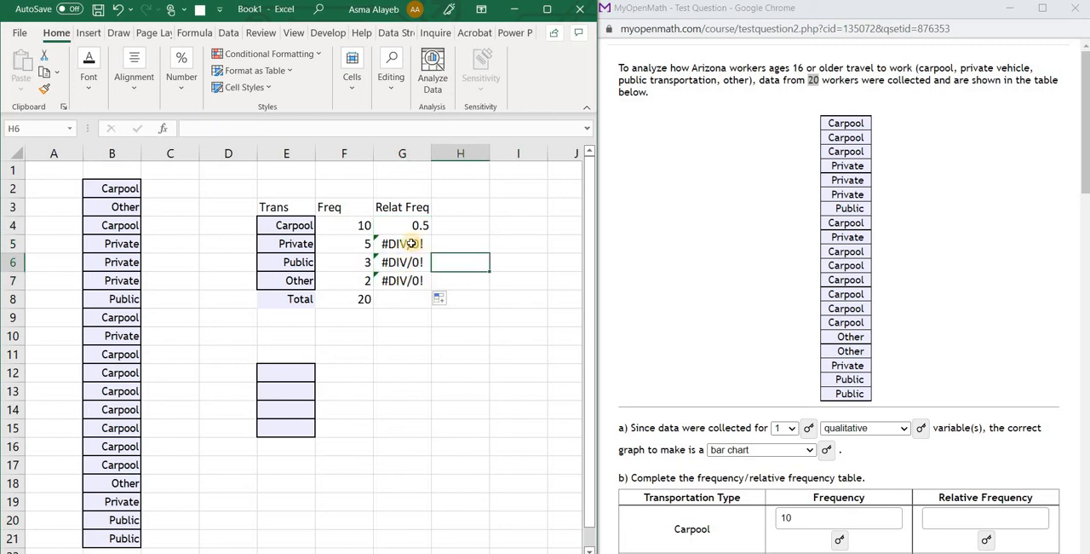
double_click(411, 243)
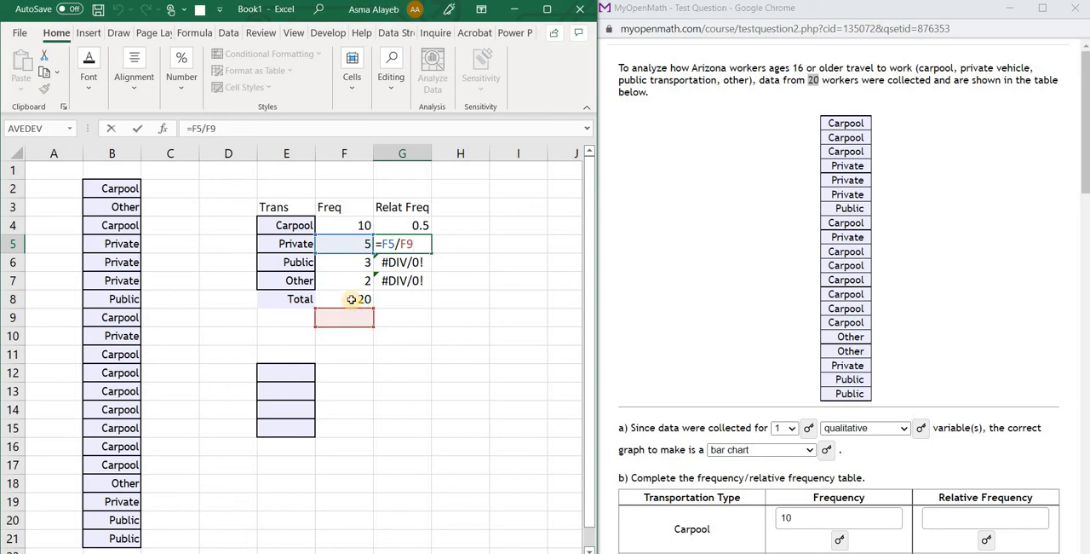
Change the G4 formula to =F4/20 and fill it down to G7
left_click(414, 225)
left_click(230, 129)
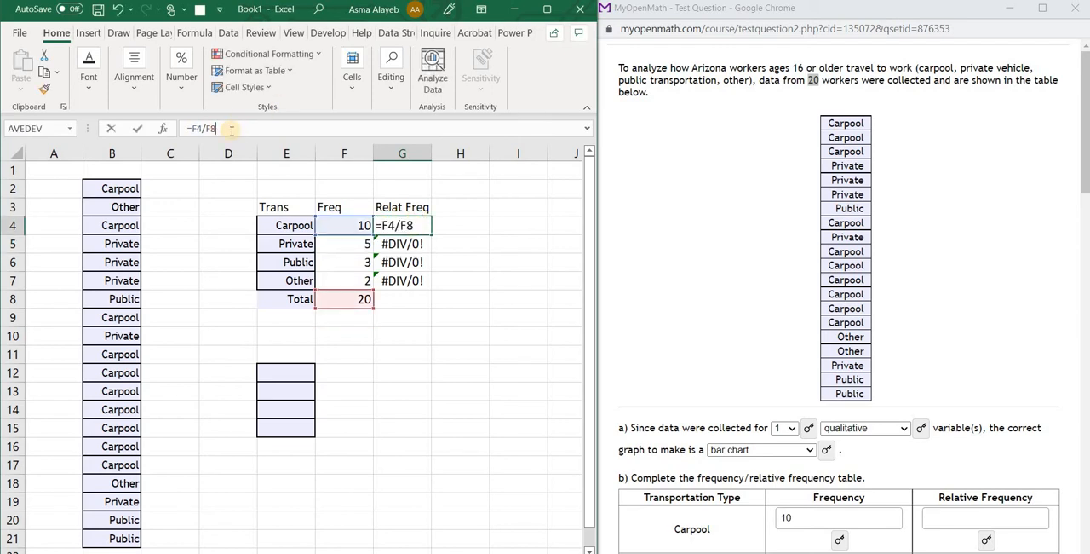
key("BackSpace")
key("BackSpace")
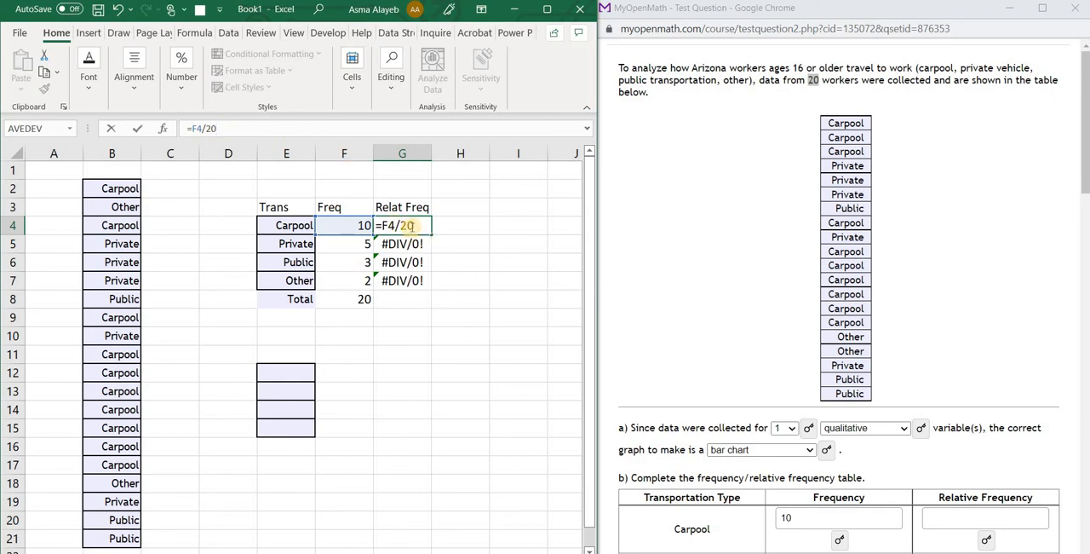
key("ctrl+Return")
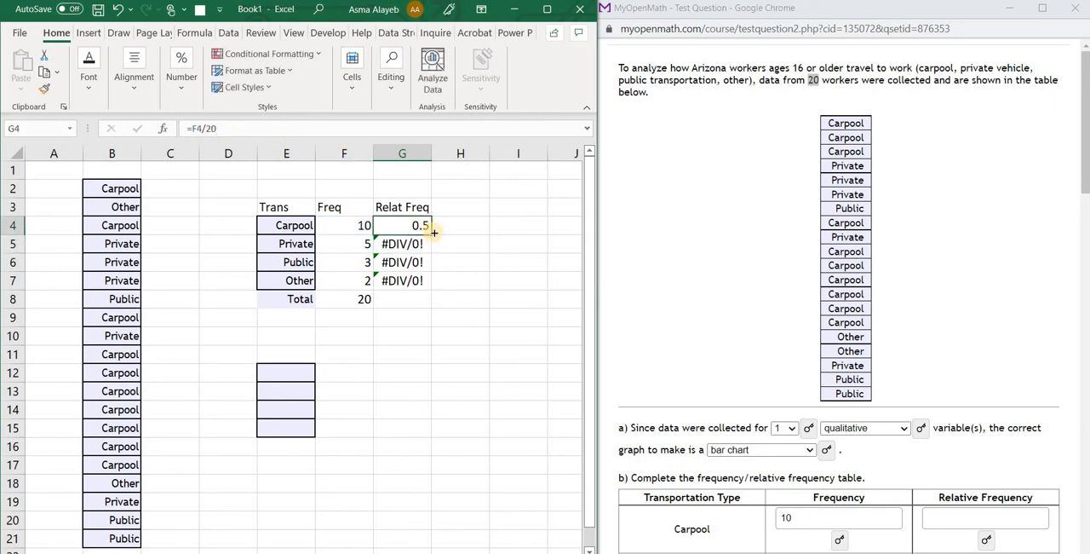
left_click_drag(430, 233, 430, 284)
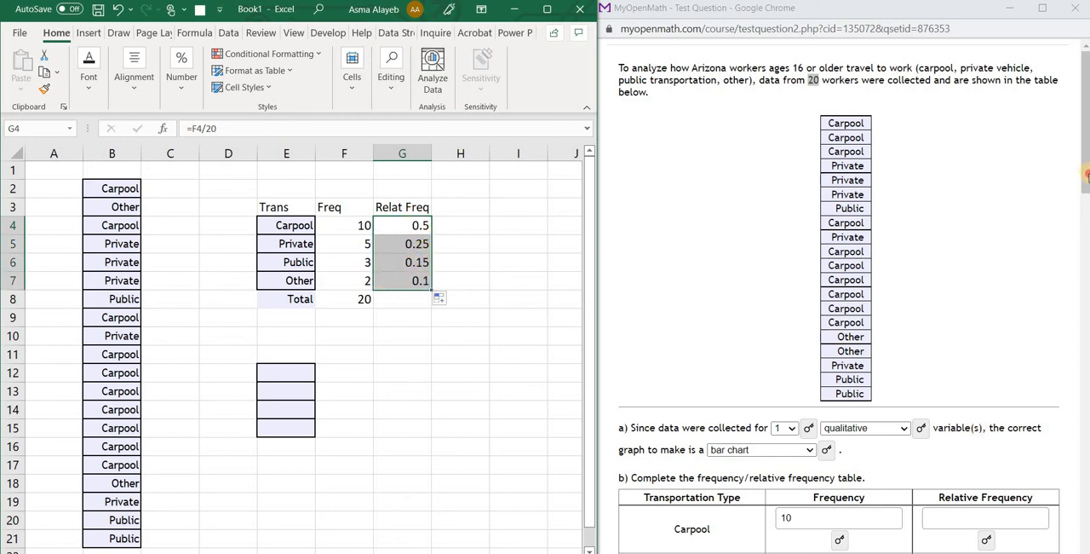
Enter the relative frequencies in the question's table: 0.5 for Carpool, 0.25 for Private, 0.15 for Public and 0.1 for Other
left_click(1087, 208)
scroll(1088, 208, "down", 3)
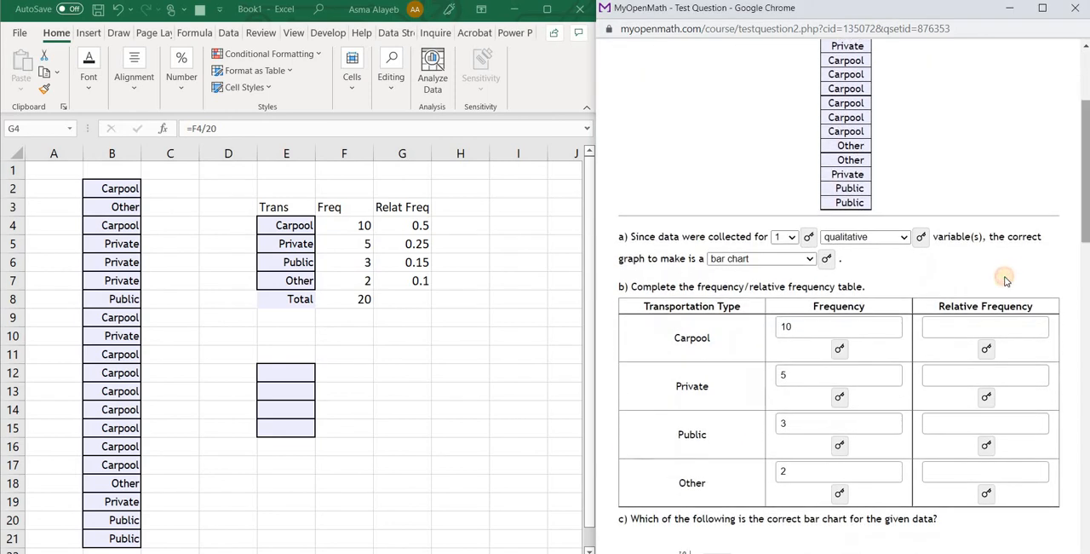
left_click(989, 327)
type("0")
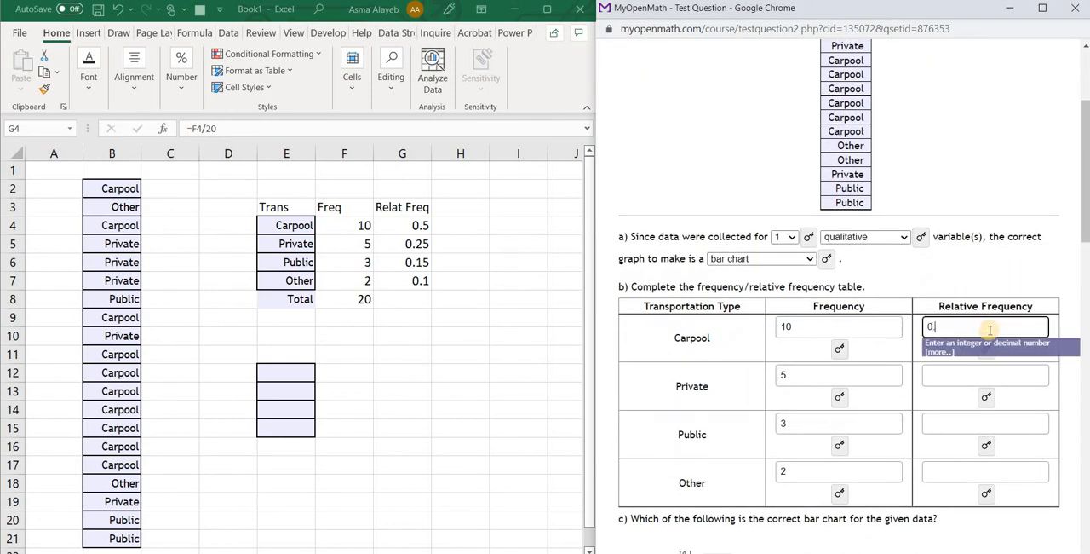
type(".5")
left_click(990, 375)
type("0")
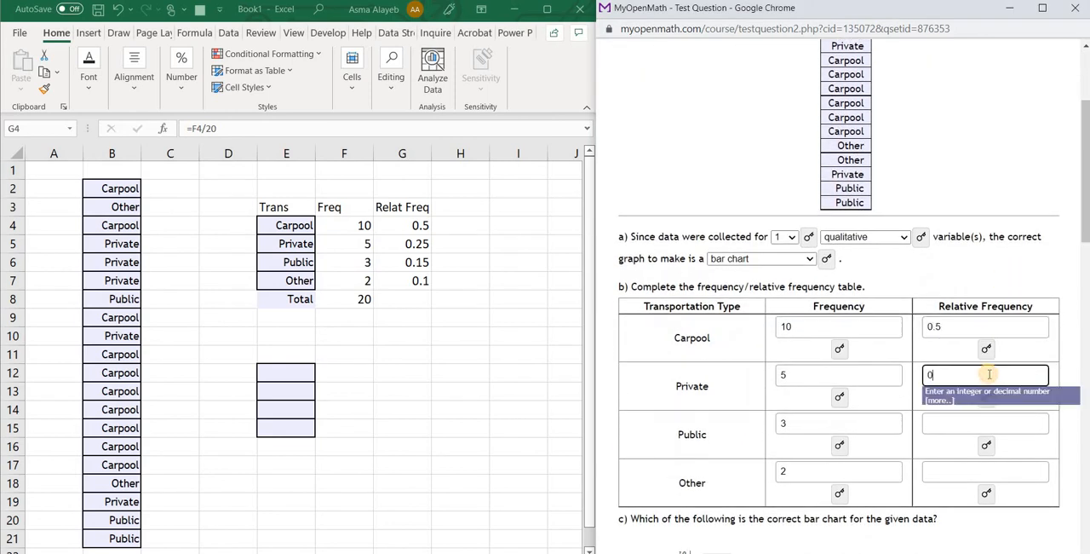
type(".25")
left_click(985, 423)
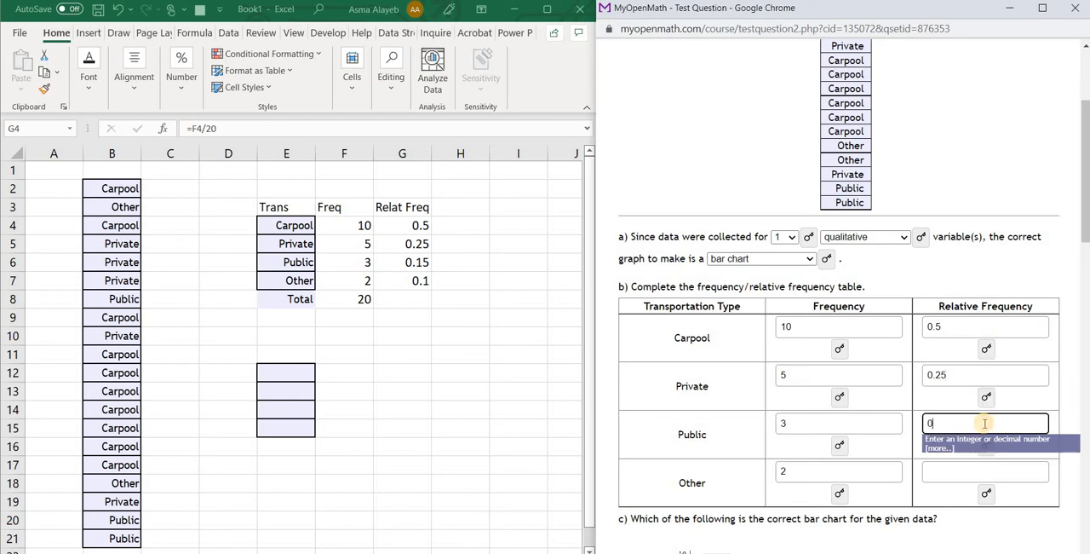
type("0.15")
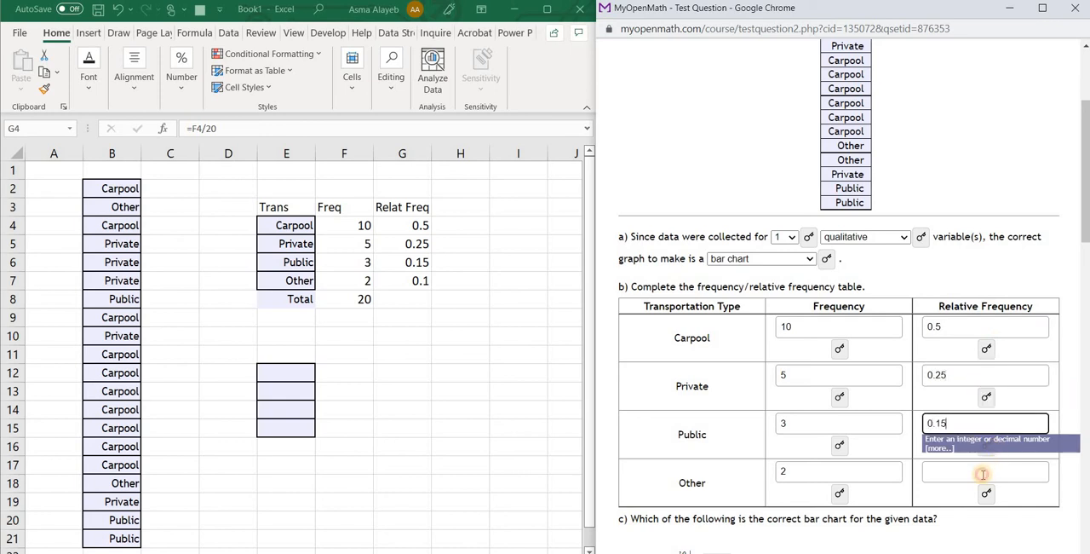
left_click(983, 474)
type("0.1")
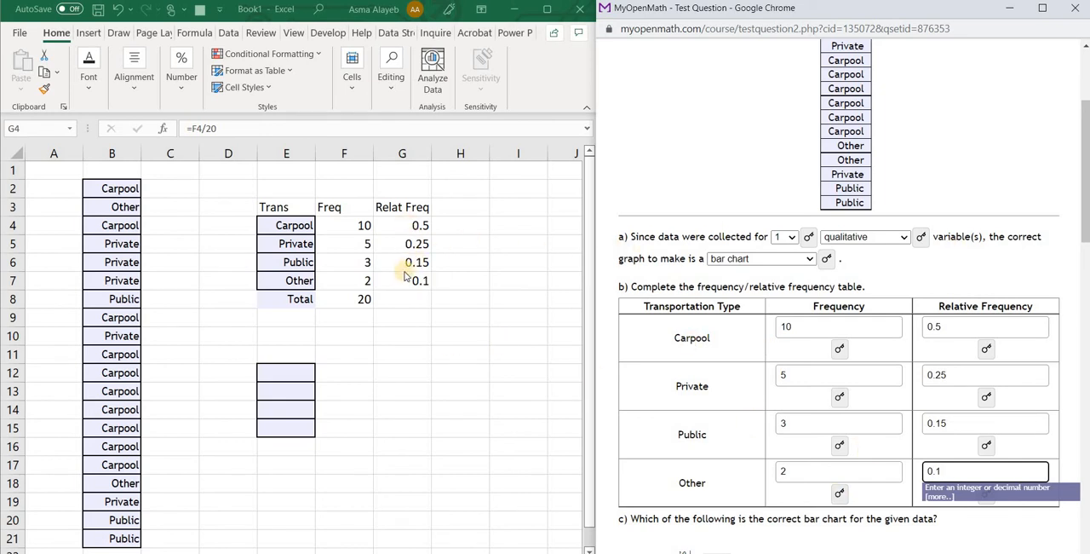
Switch to Excel and copy the Trans header with its four categories from E3:E7 to E11:E15
left_click(435, 335)
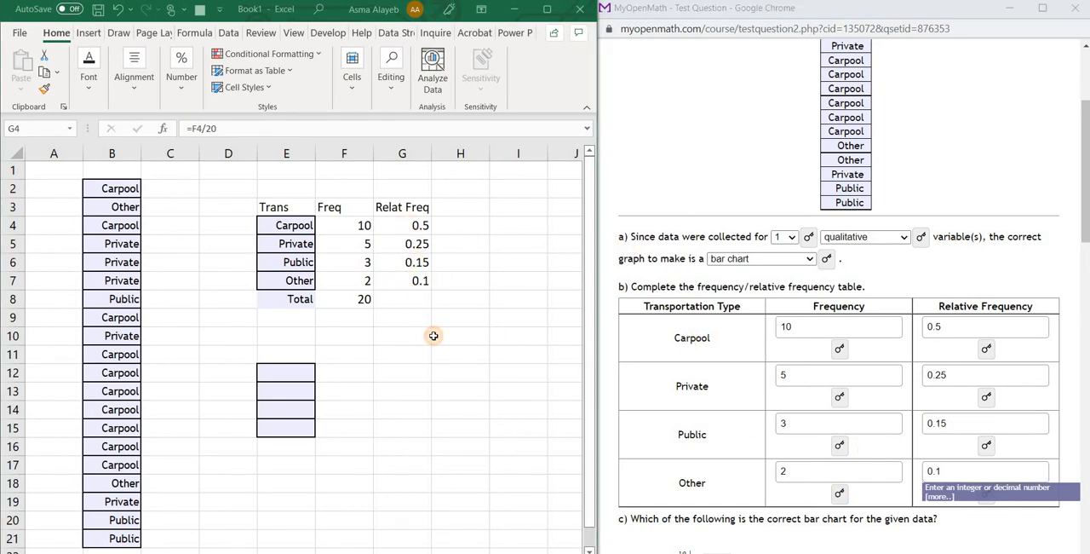
left_click(281, 357)
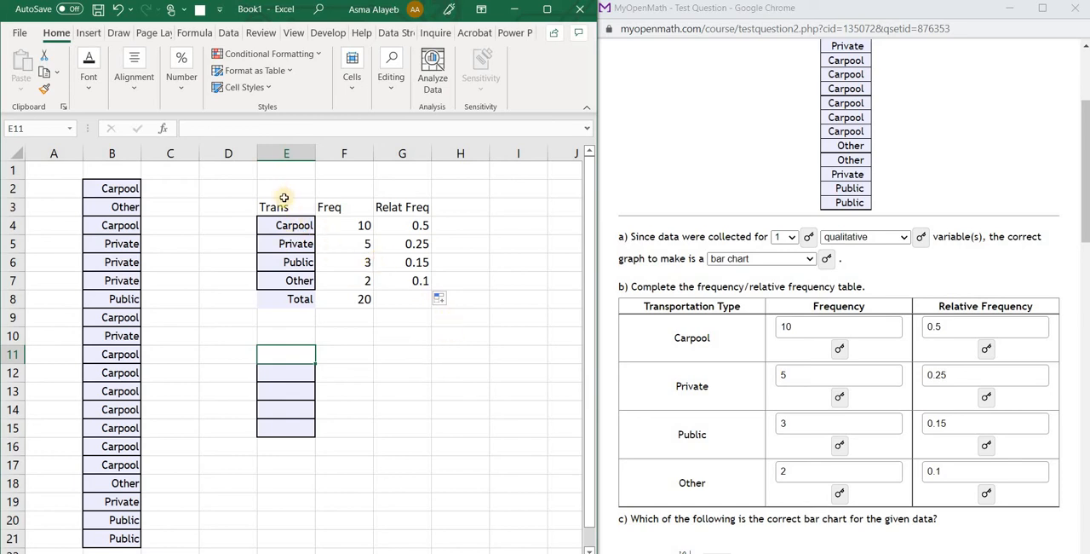
left_click_drag(281, 207, 297, 281)
key("ctrl+c")
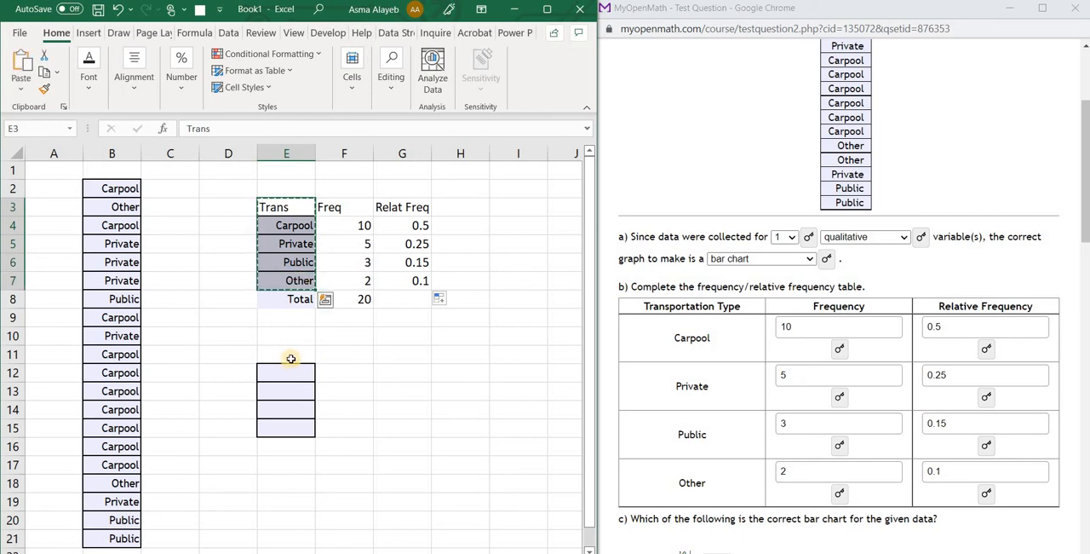
left_click(291, 356)
key("ctrl+v")
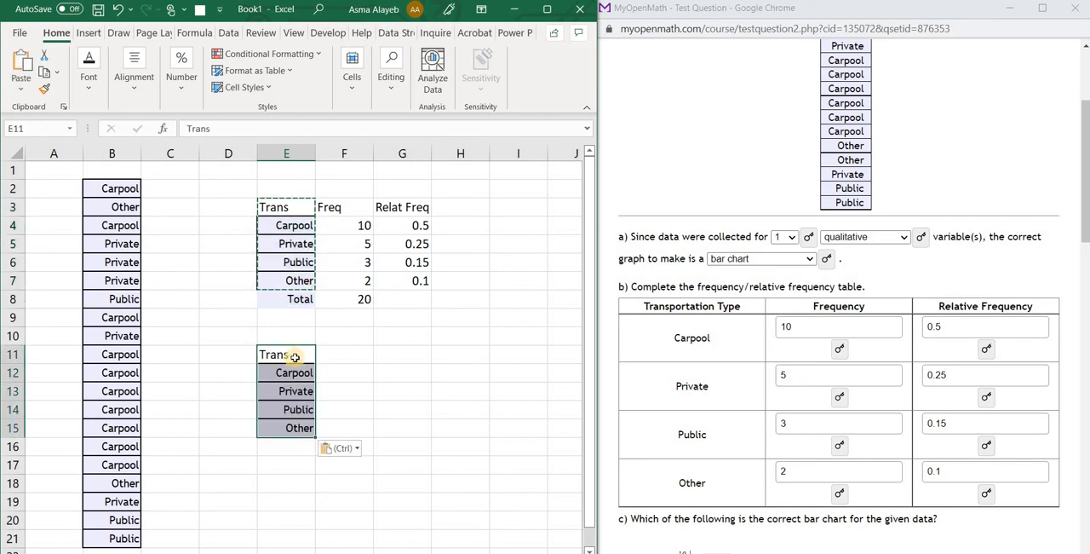
Add the column headers Freq in F11 and Relat Freq in G11 beside the copied Trans column
left_click(342, 356)
type("Freq")
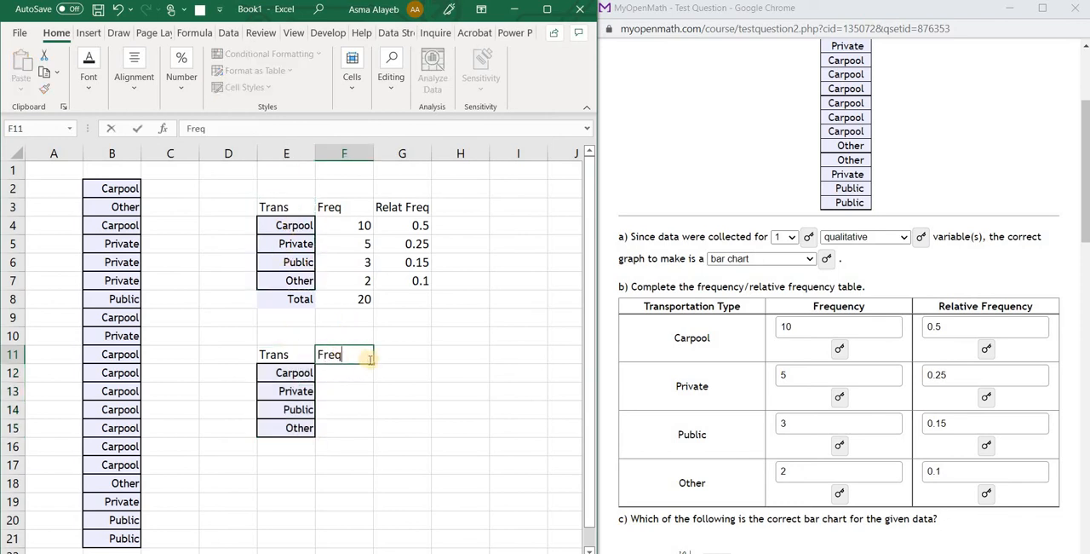
left_click(397, 357)
type("Relat Freq")
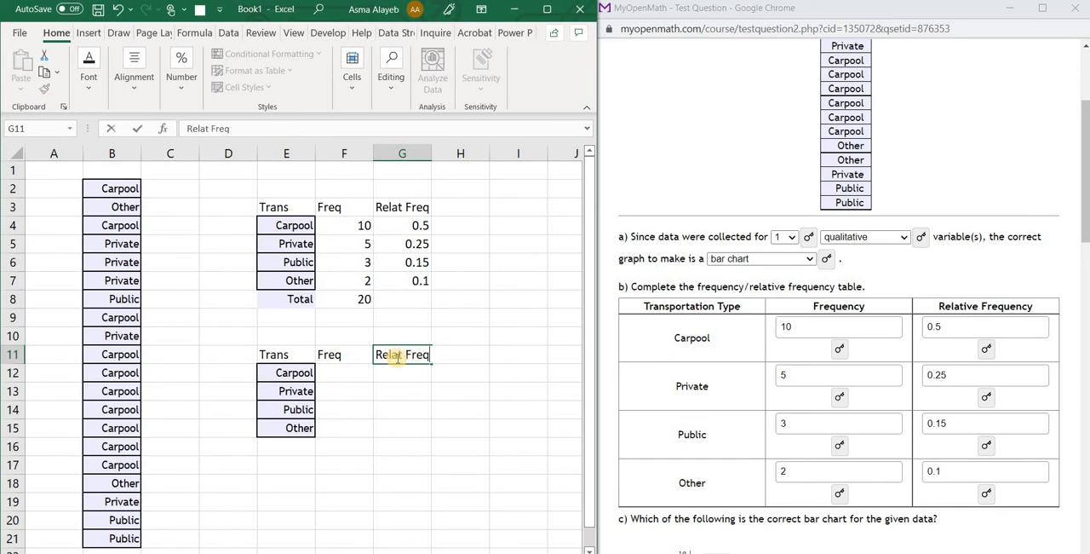
left_click(339, 374)
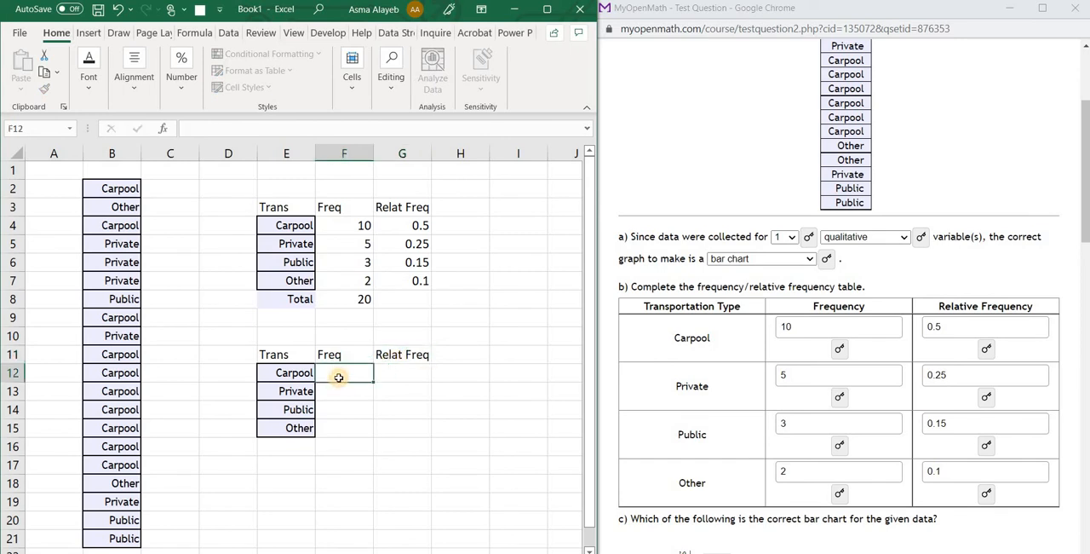
Maximize the workbook window and convert the range E11:G15 into a table with headers
left_click_drag(266, 349, 427, 433)
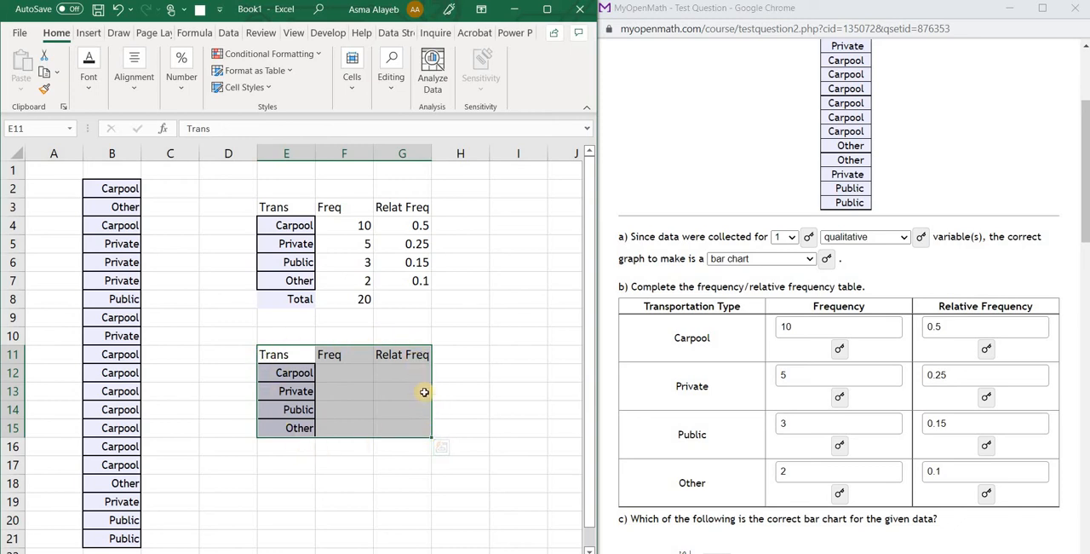
left_click(88, 34)
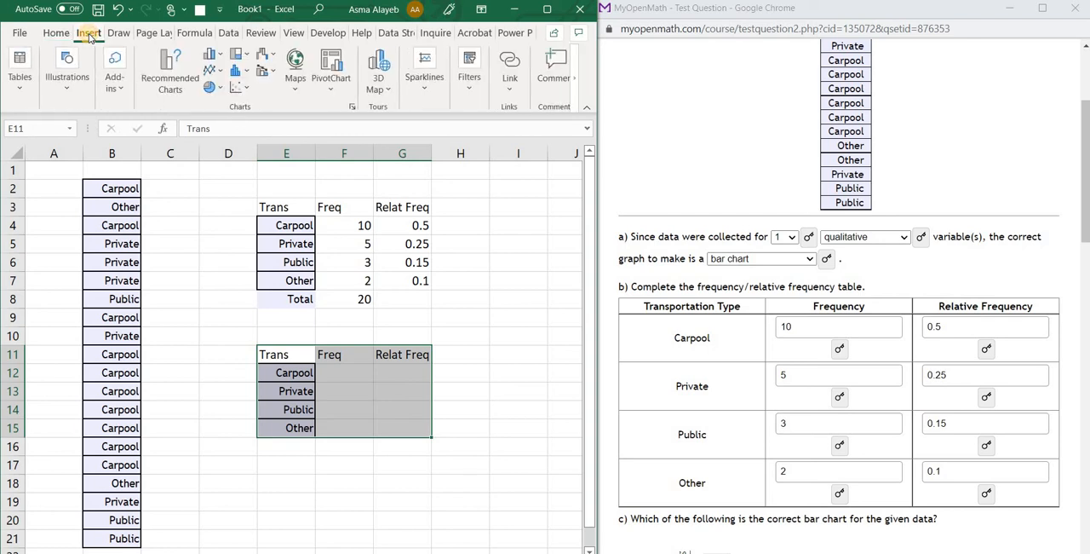
left_click(546, 8)
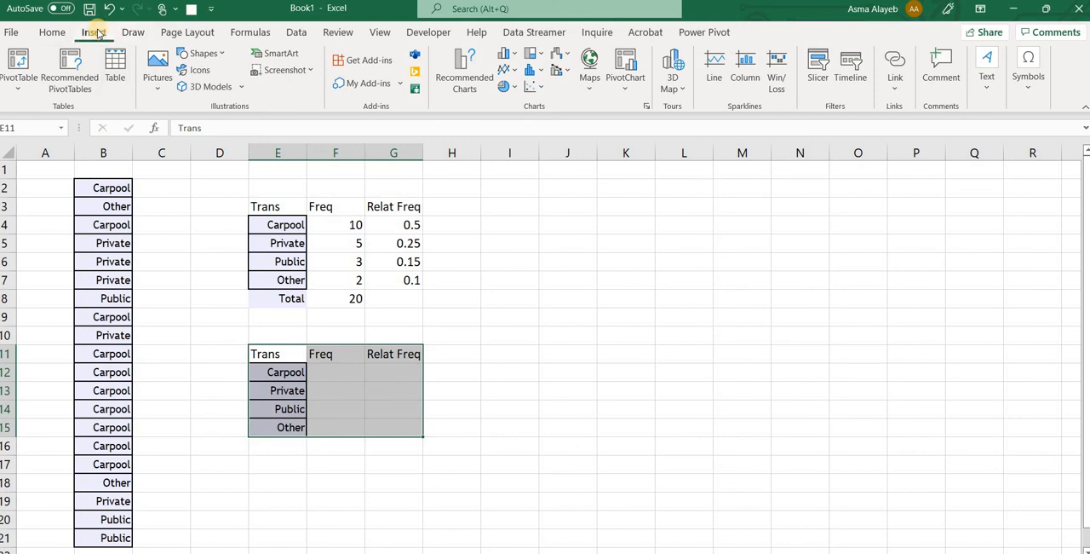
left_click(120, 70)
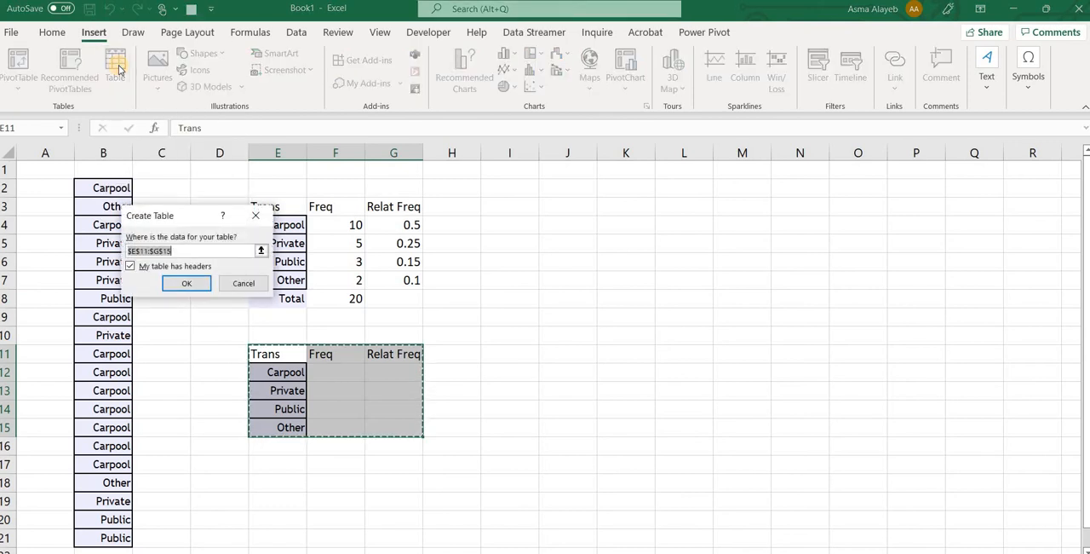
left_click(190, 284)
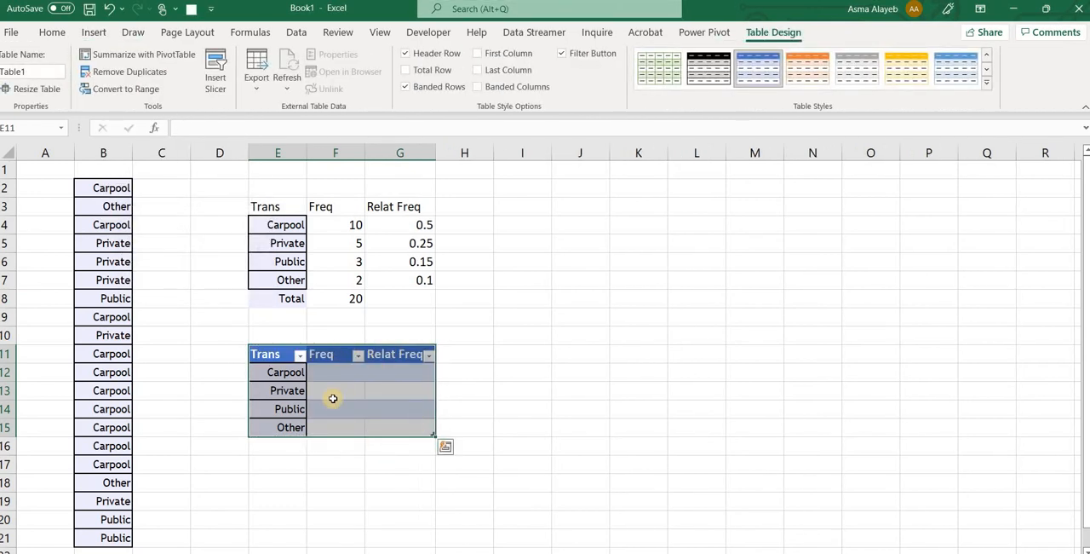
Restore the workbook window to its smaller size beside the browser and deselect the new table
left_click(1046, 9)
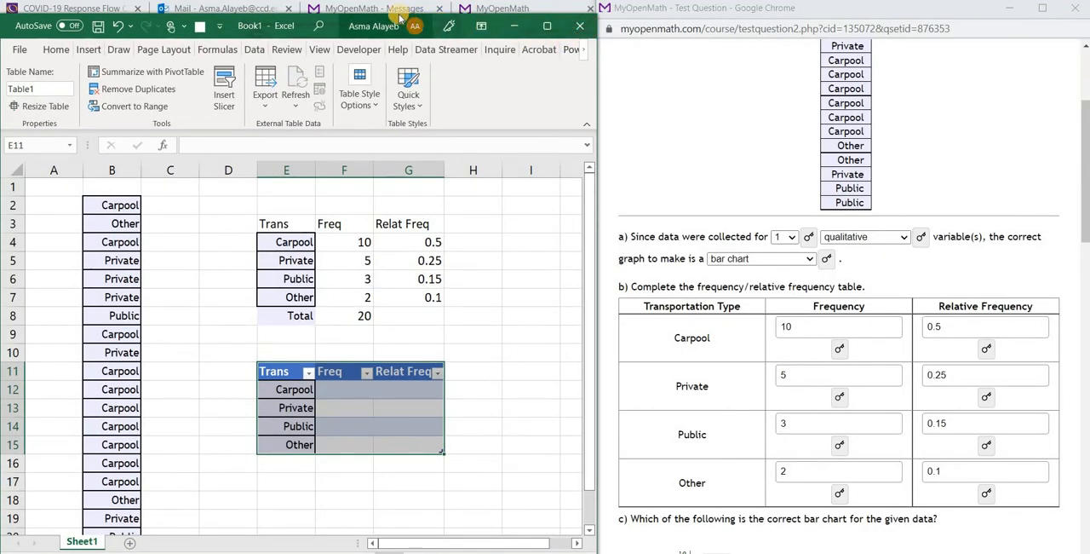
left_click_drag(396, 15, 396, 0)
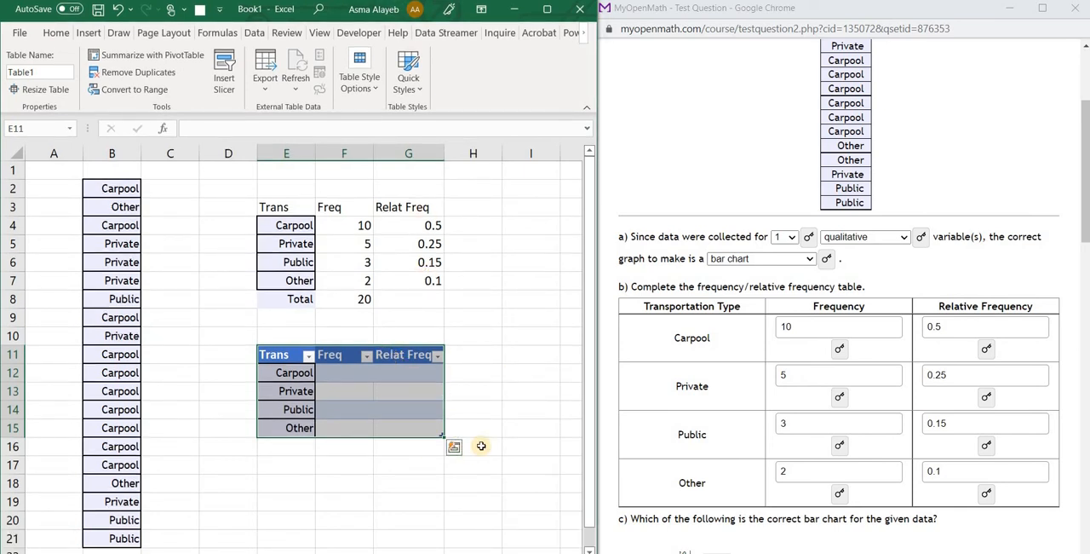
left_click(505, 391)
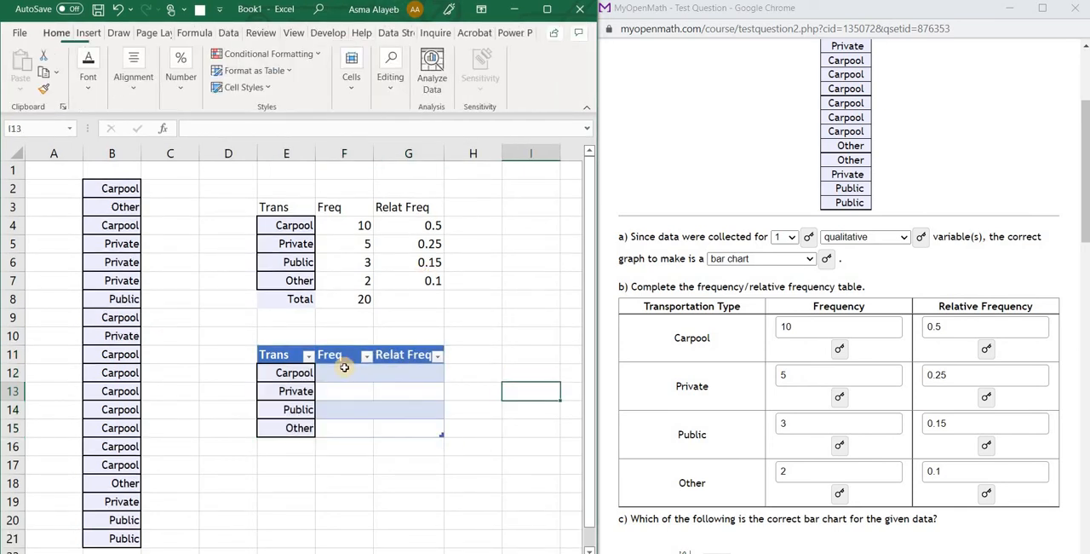
left_click(340, 374)
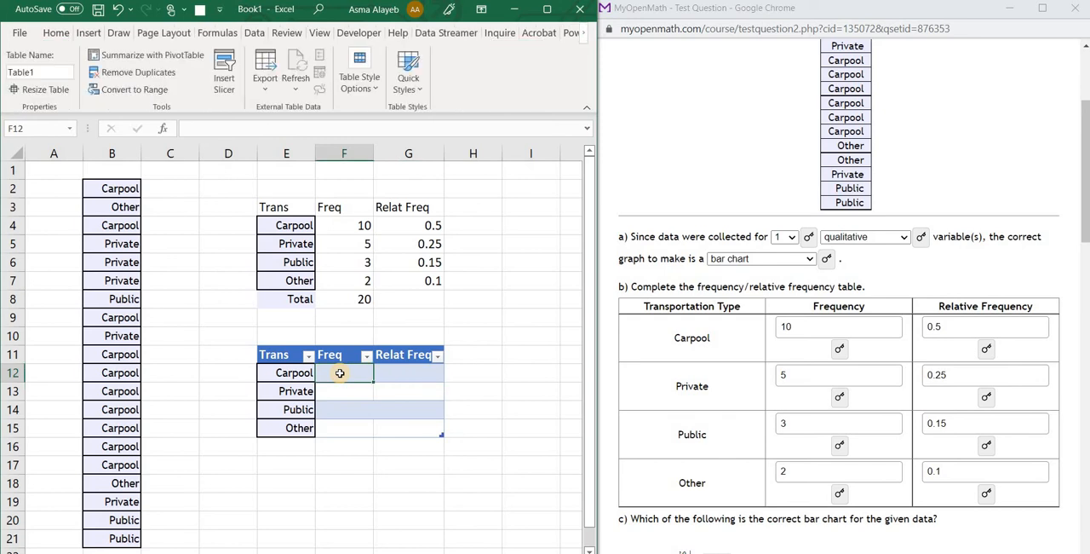
type("=")
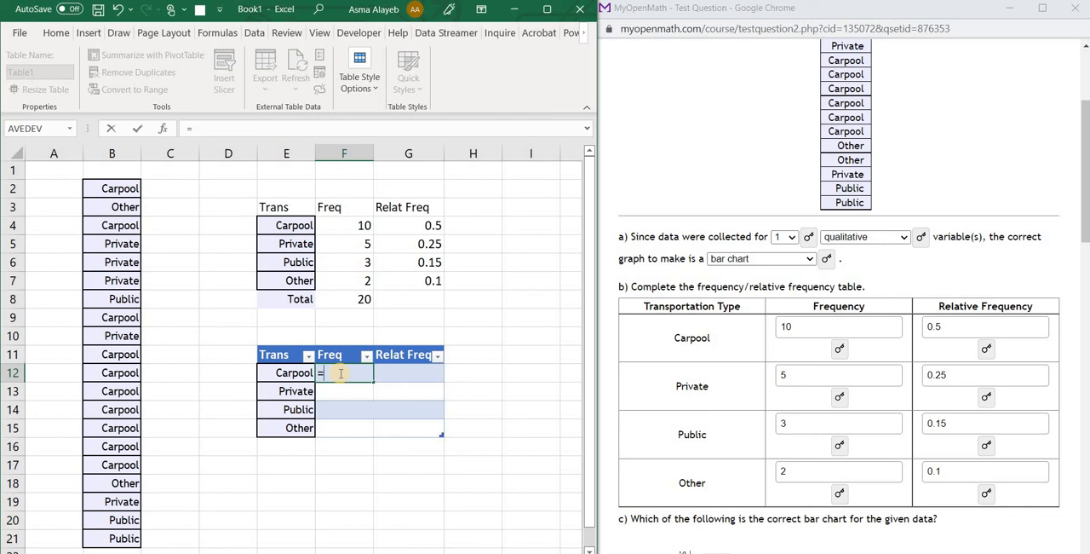
type("count")
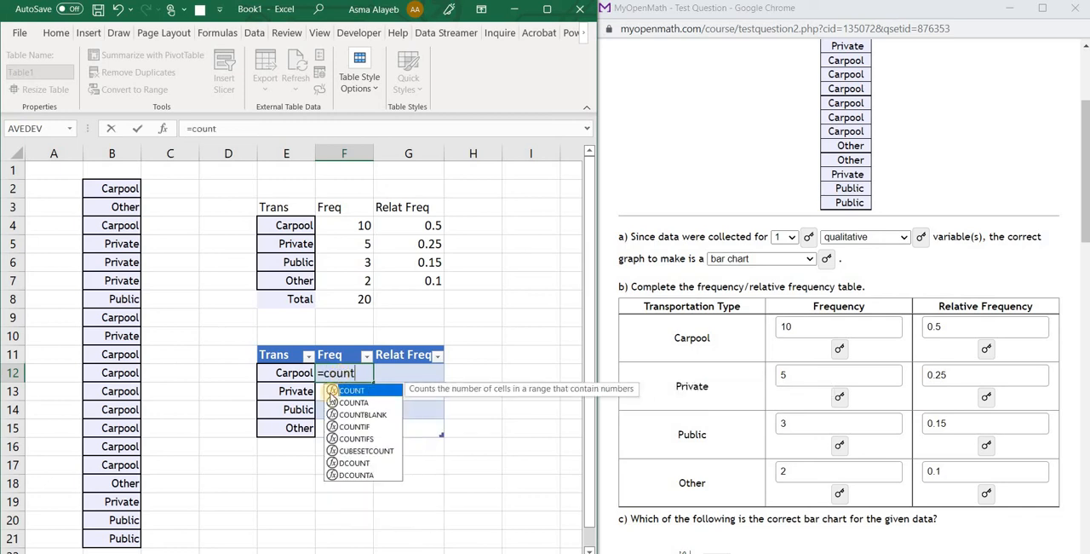
double_click(356, 426)
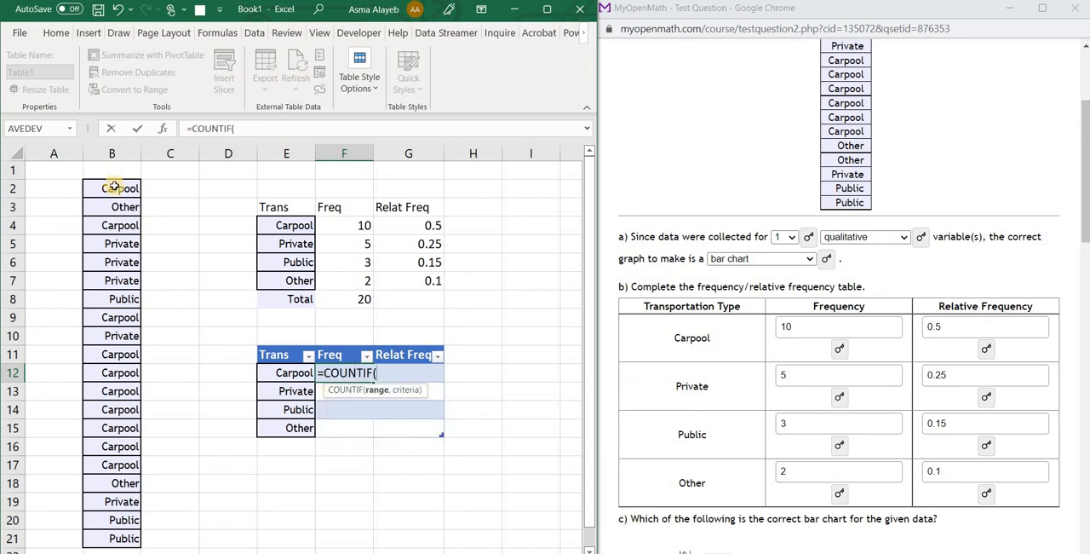
left_click_drag(113, 188, 122, 537)
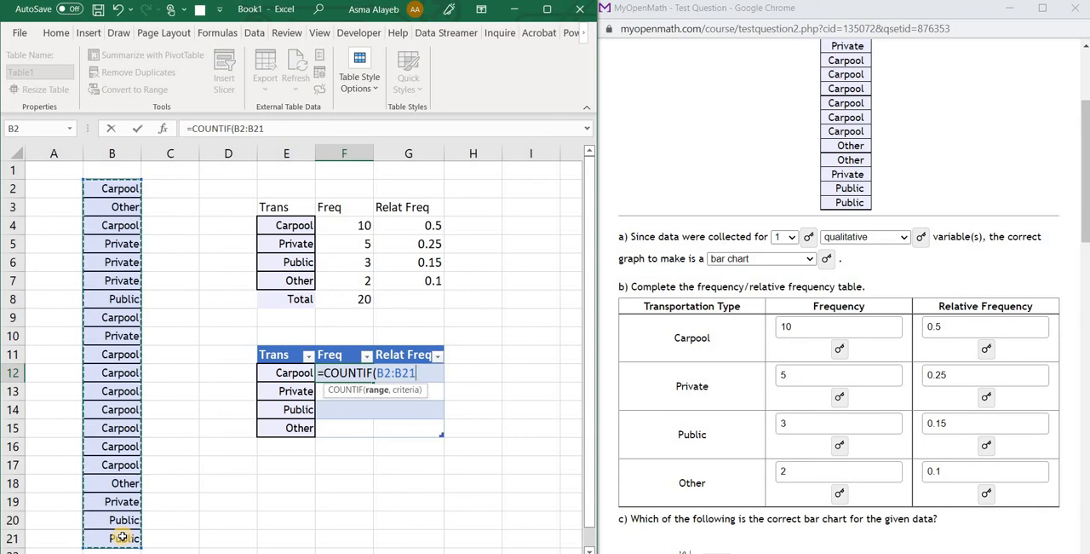
type(",")
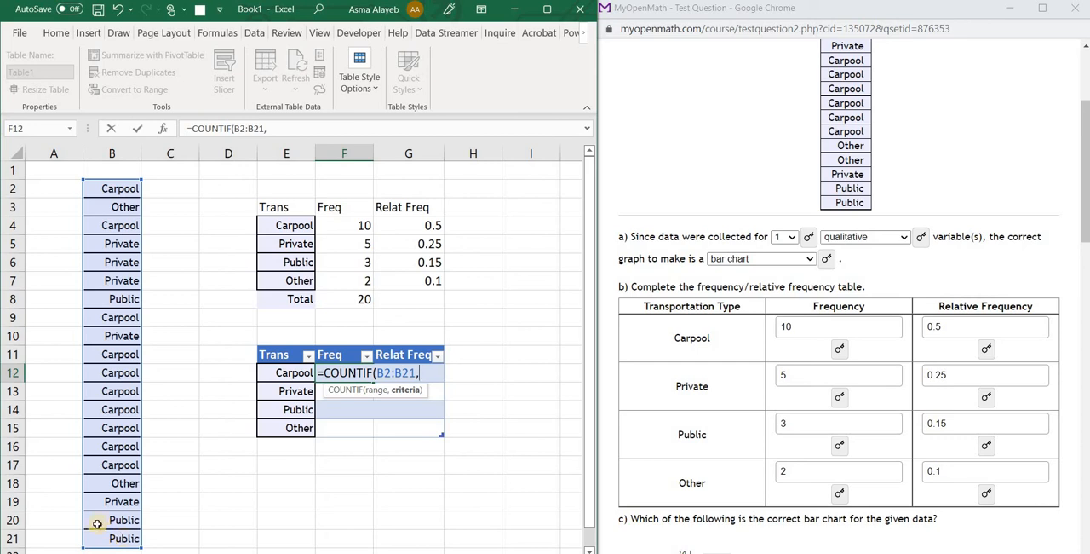
left_click(279, 375)
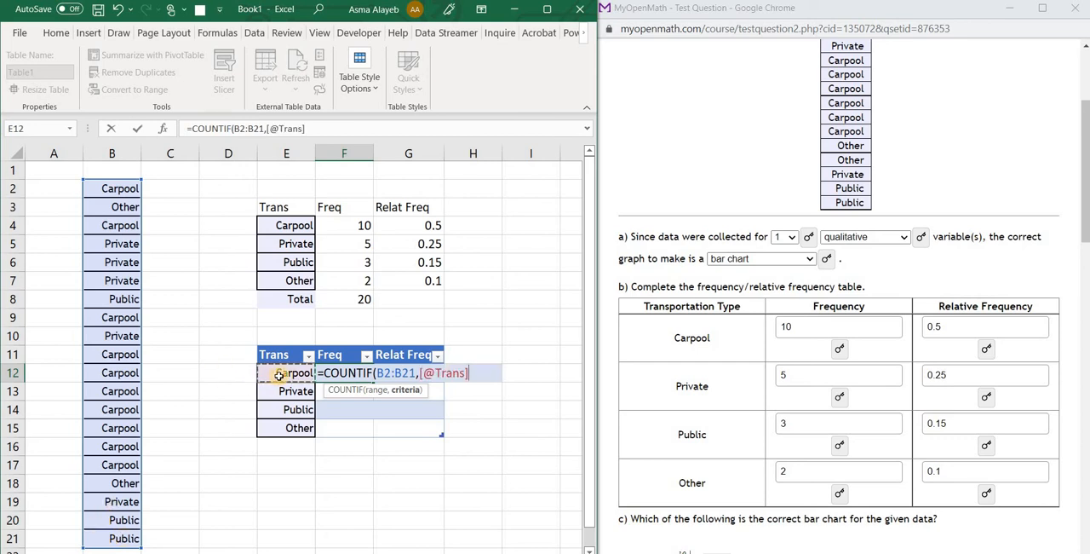
key("Return")
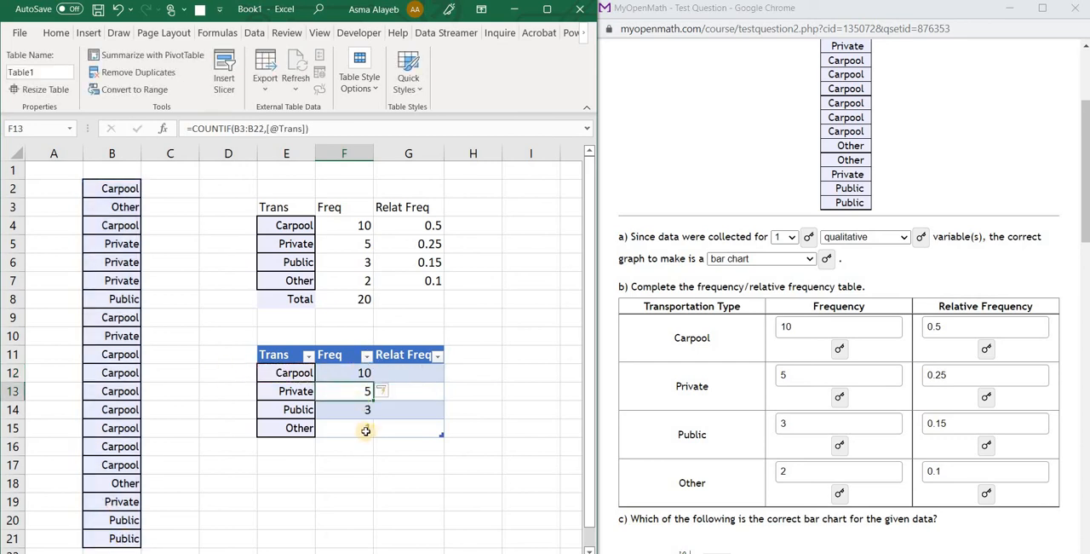
Make the range in the F12 COUNTIF formula absolute as $B$2:$B$21
left_click(355, 372)
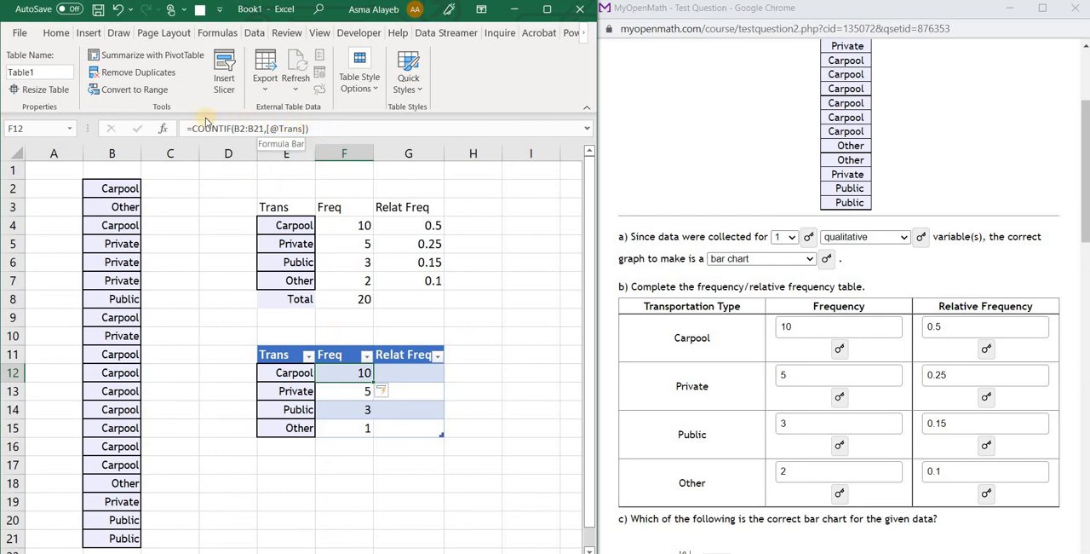
left_click(264, 128)
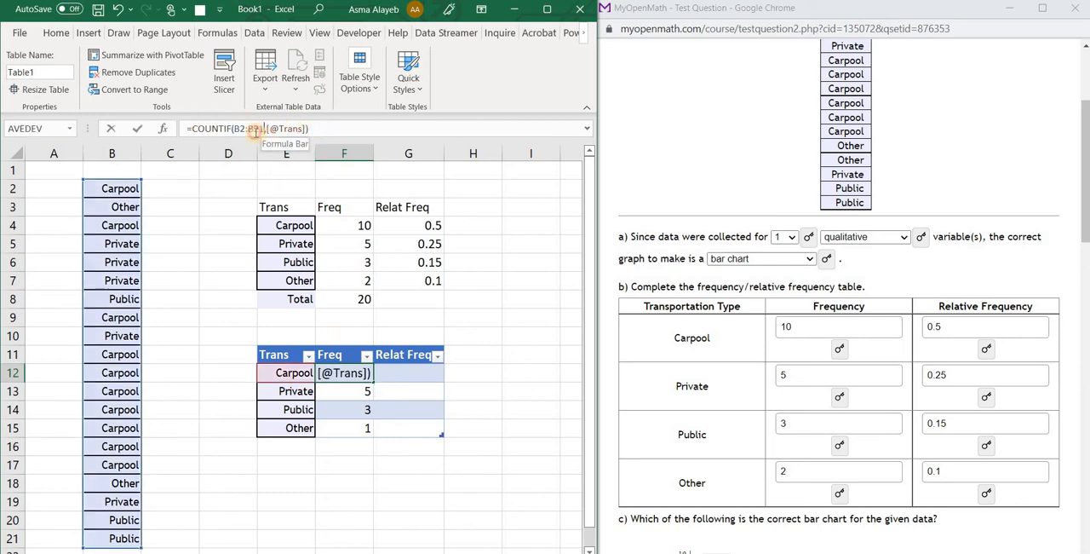
left_click_drag(265, 128, 239, 129)
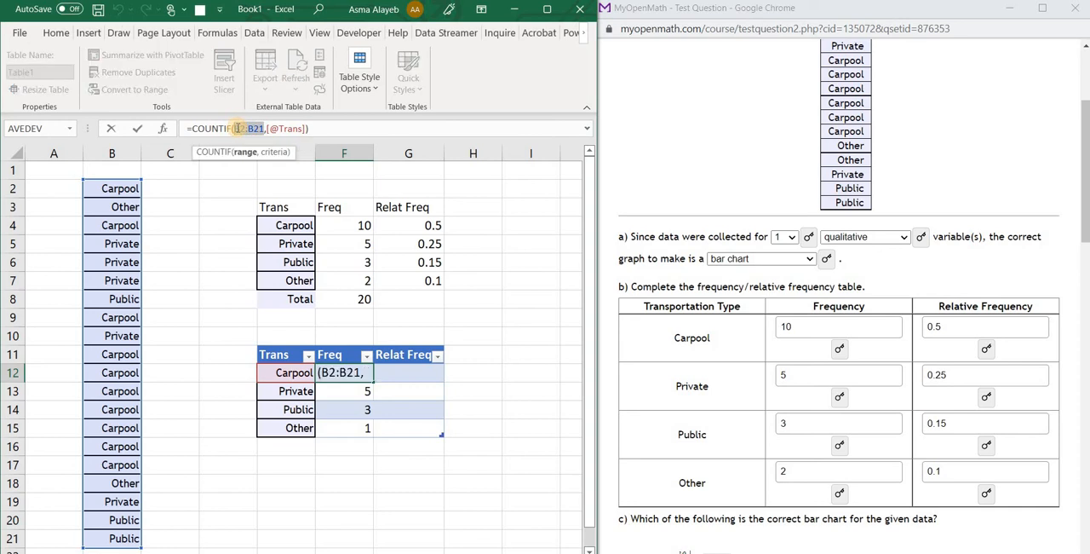
key("F4")
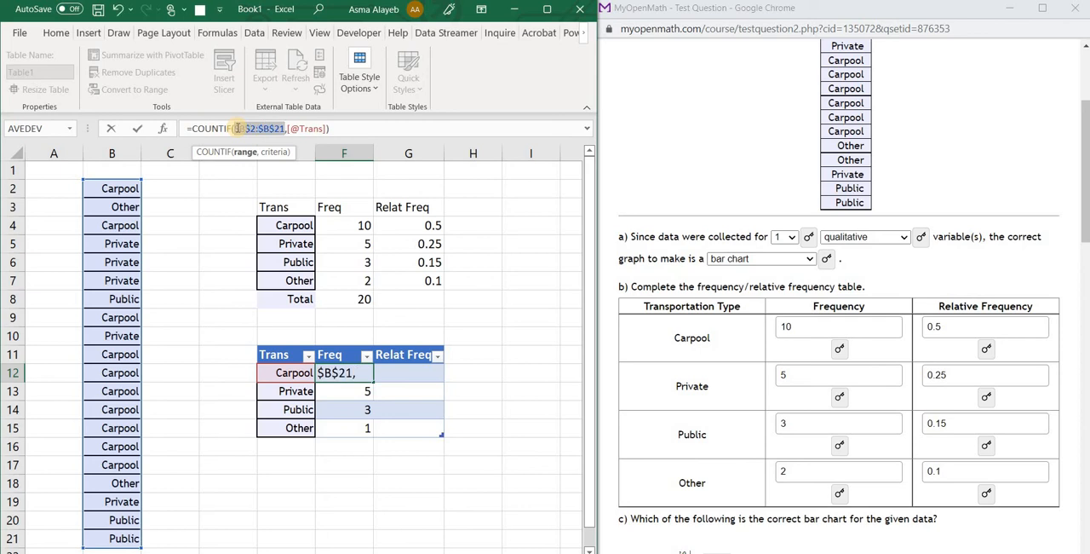
key("Return")
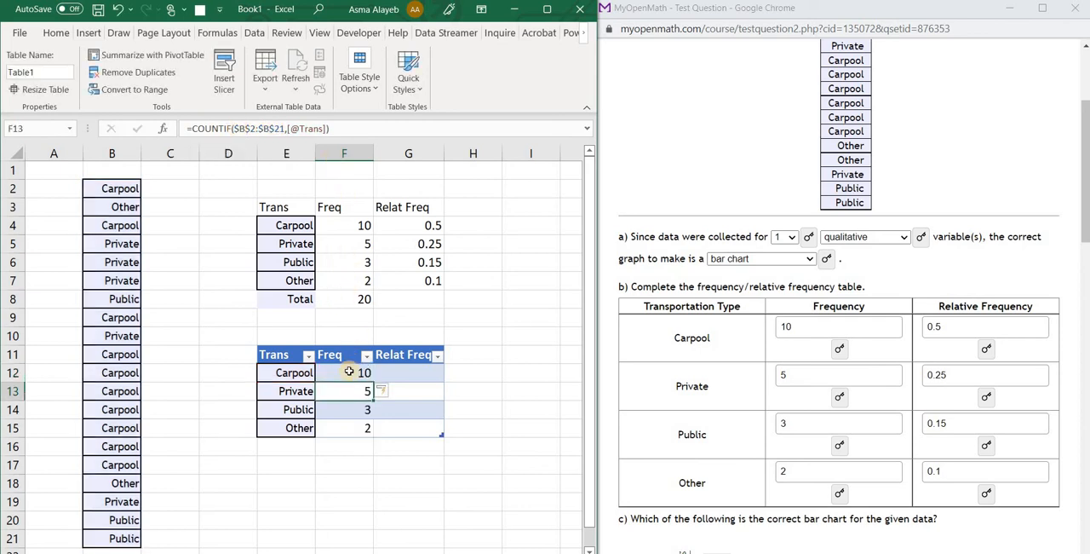
Total the new table's frequencies in F16 with a SUM of F12:F15
left_click(416, 371)
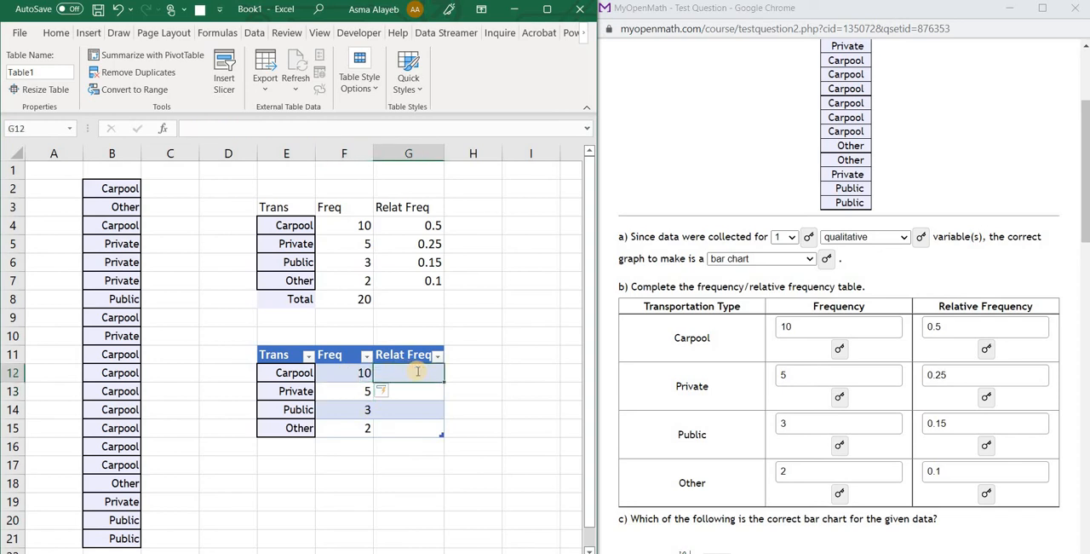
type("=")
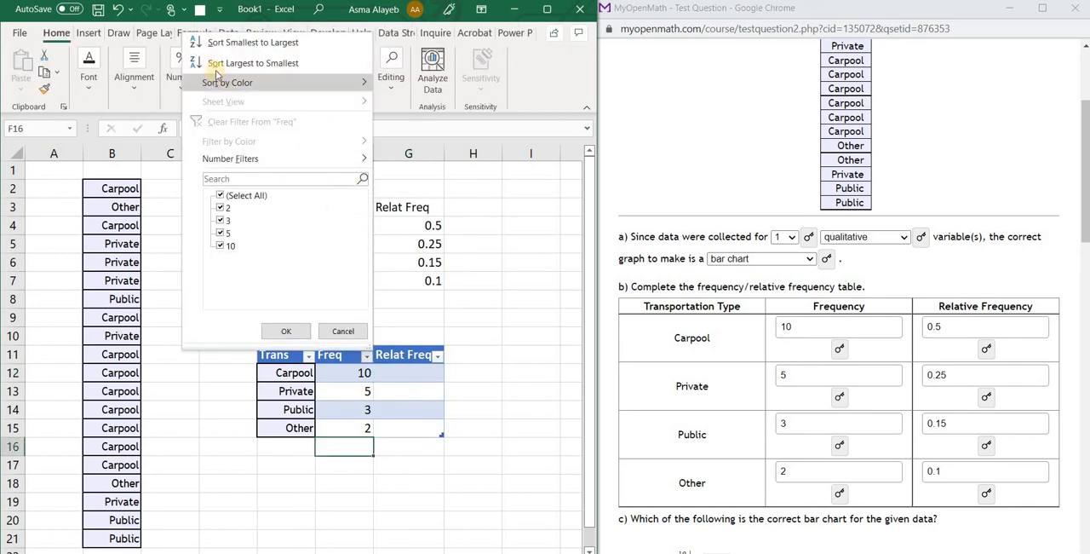
left_click(345, 457)
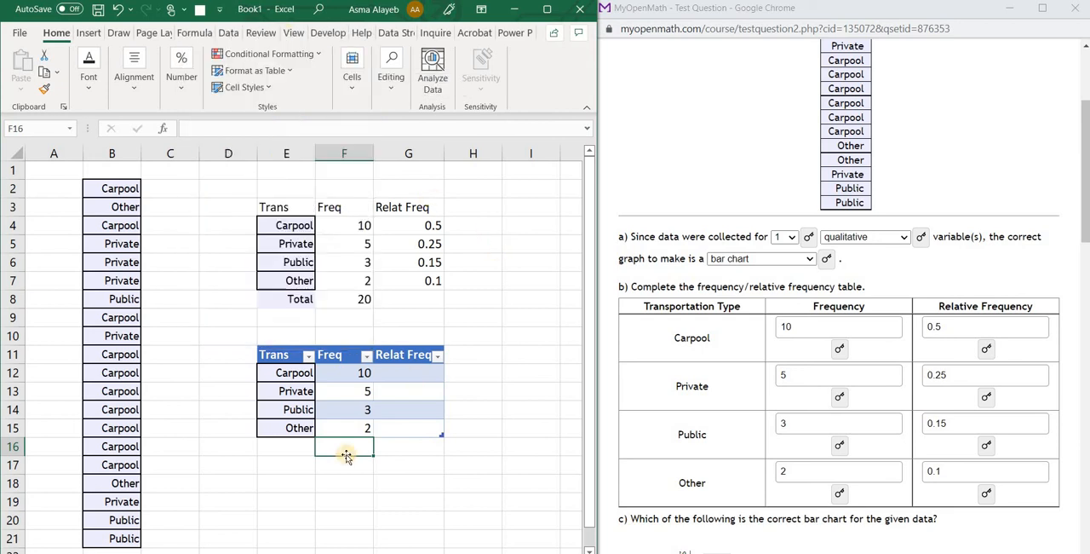
type("=sum")
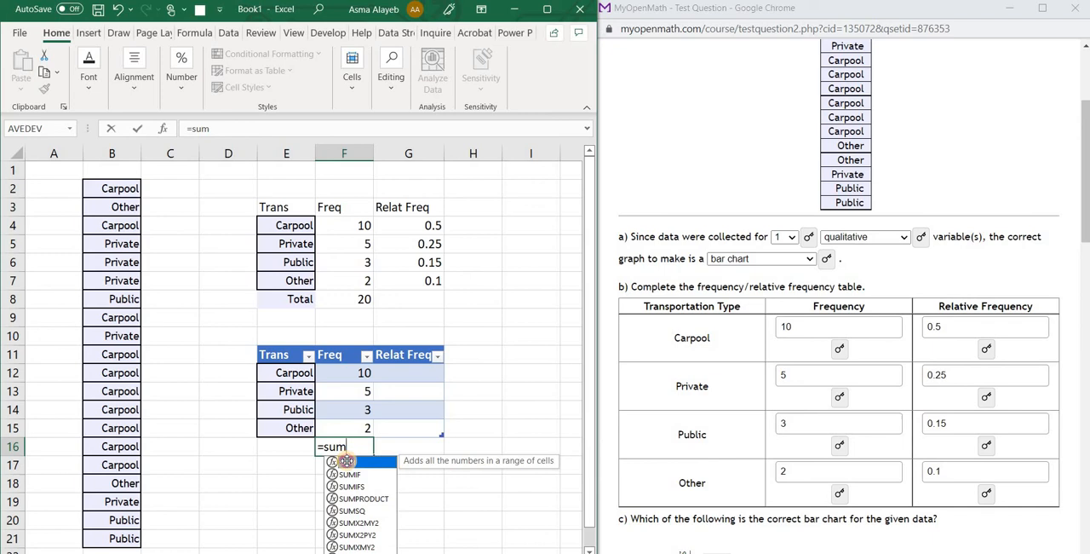
double_click(346, 460)
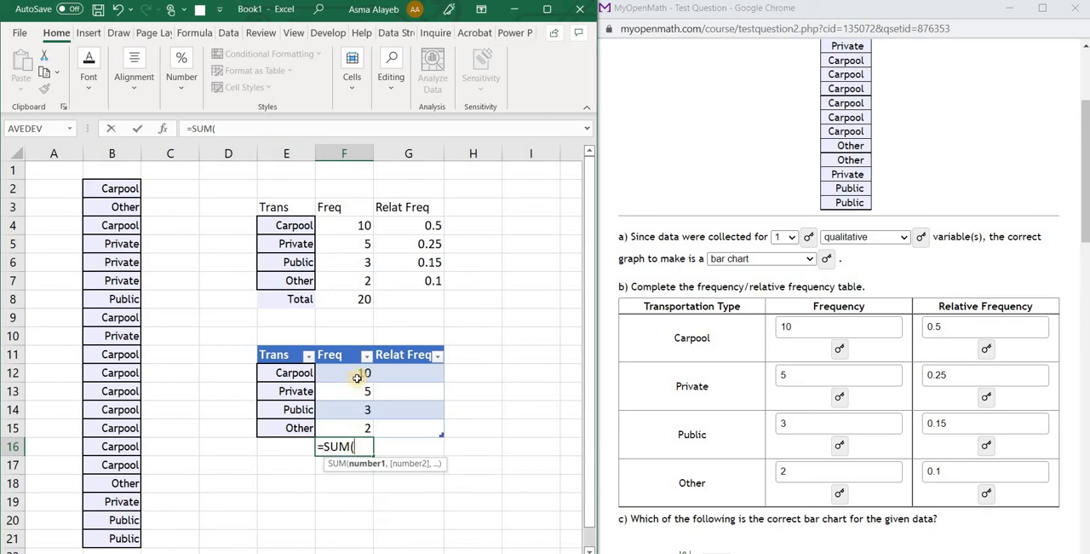
left_click_drag(356, 372, 352, 428)
key("Return")
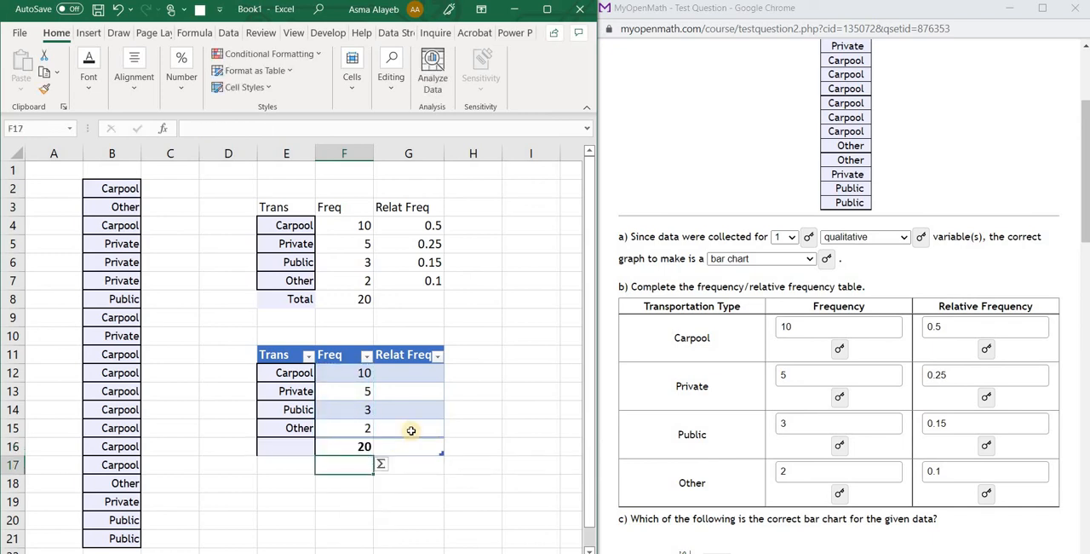
left_click(420, 373)
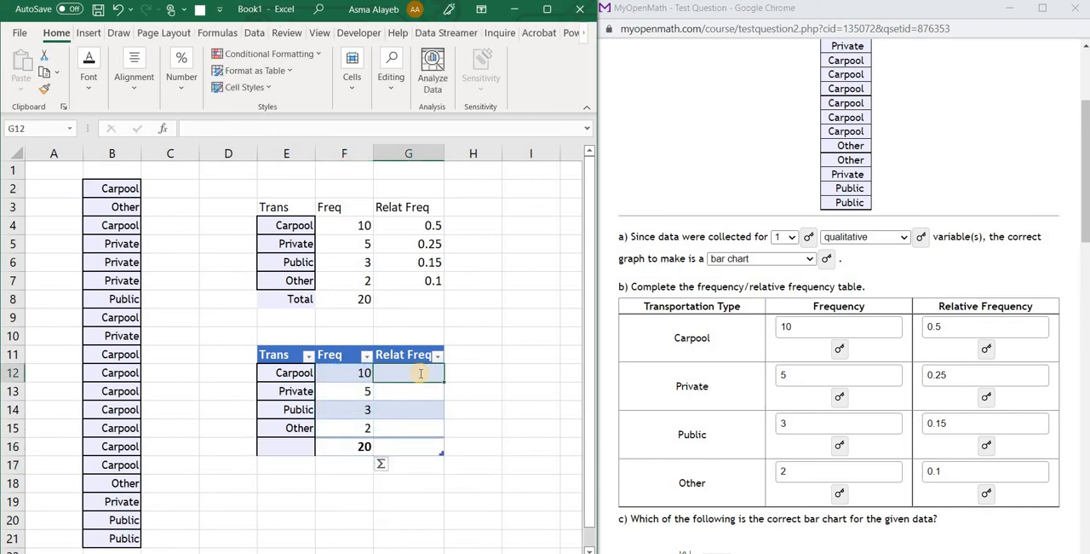
type("=")
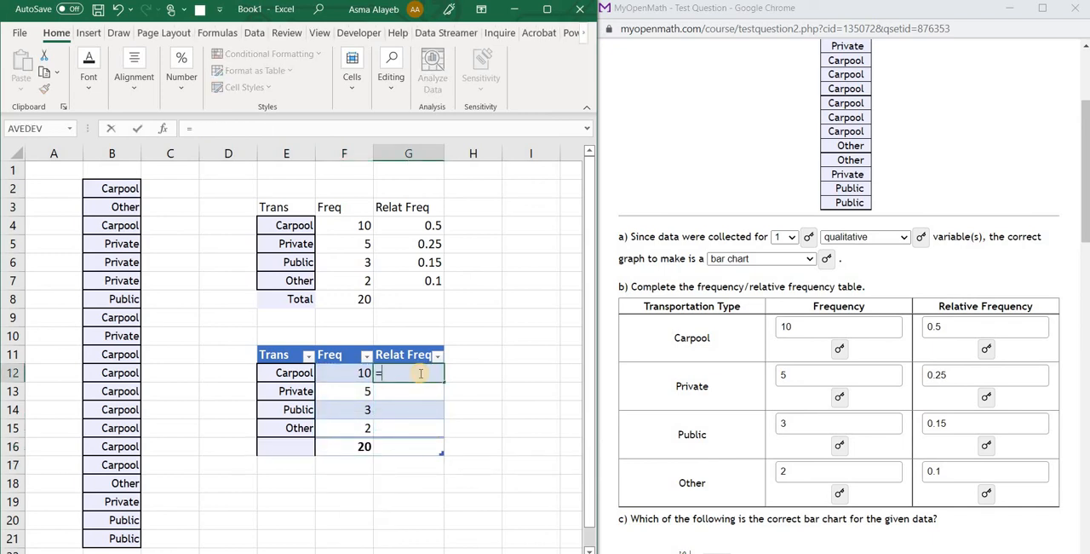
left_click(356, 373)
type("/20")
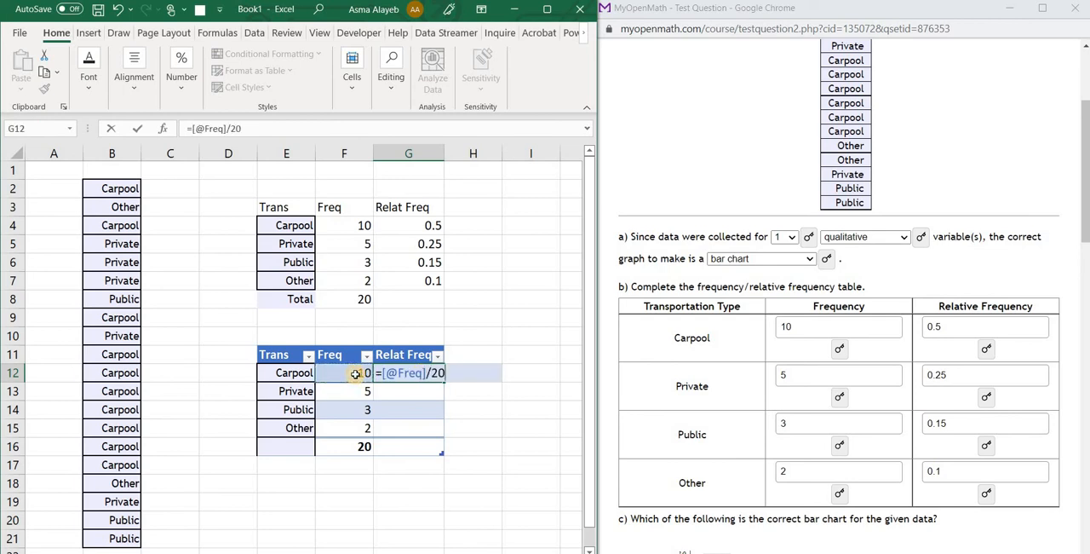
key("Return")
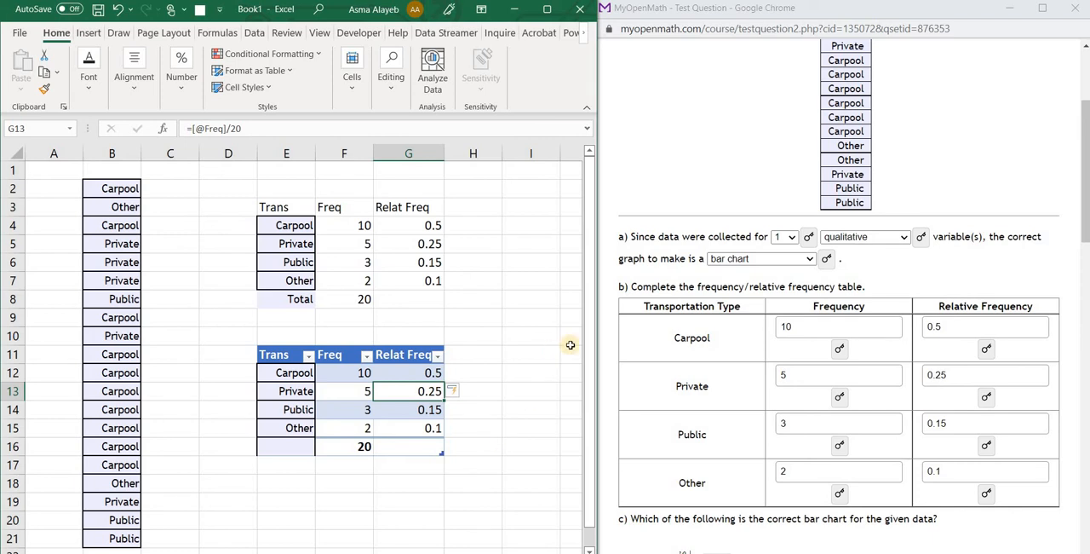
Bring up the bar chart choices of question c in the browser and maximize the workbook window
left_click_drag(592, 351, 591, 366)
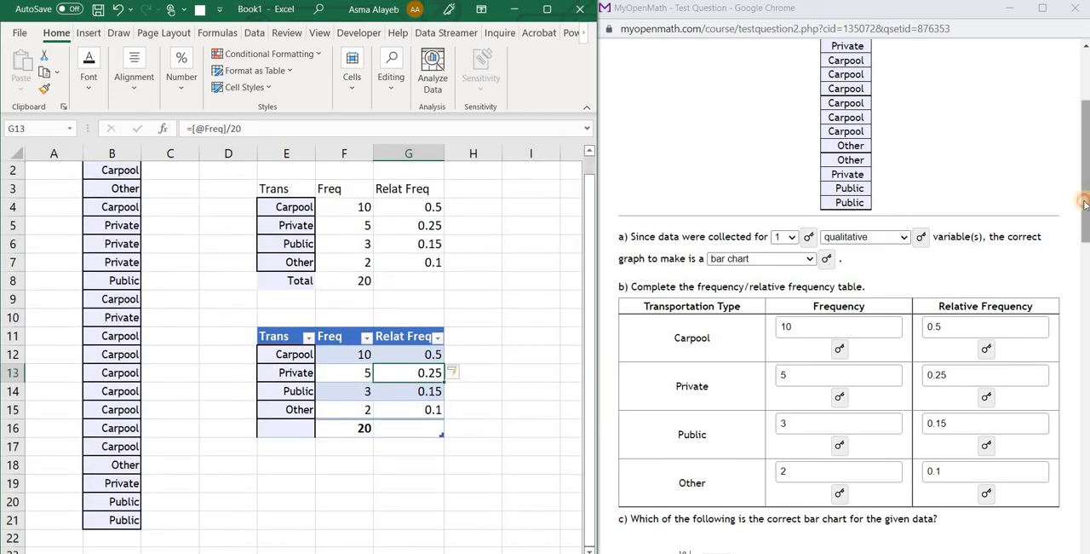
left_click_drag(1085, 204, 1084, 305)
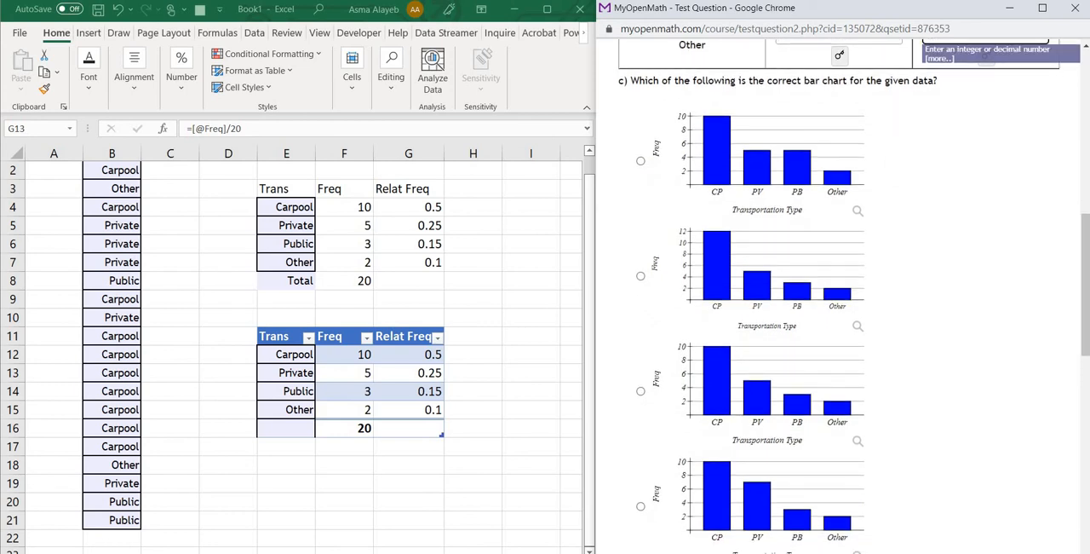
left_click(589, 205)
left_click_drag(587, 184, 569, 85)
left_click(547, 10)
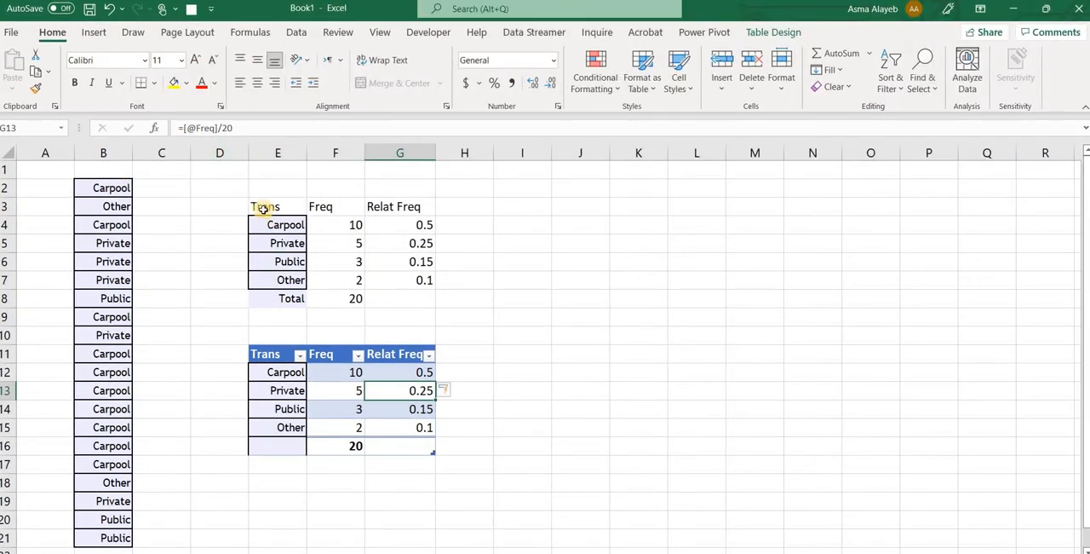
Insert a 2-D clustered column chart of the transportation types and frequencies in E3:F7 and move it farther from the Freq columns
left_click_drag(280, 212, 341, 283)
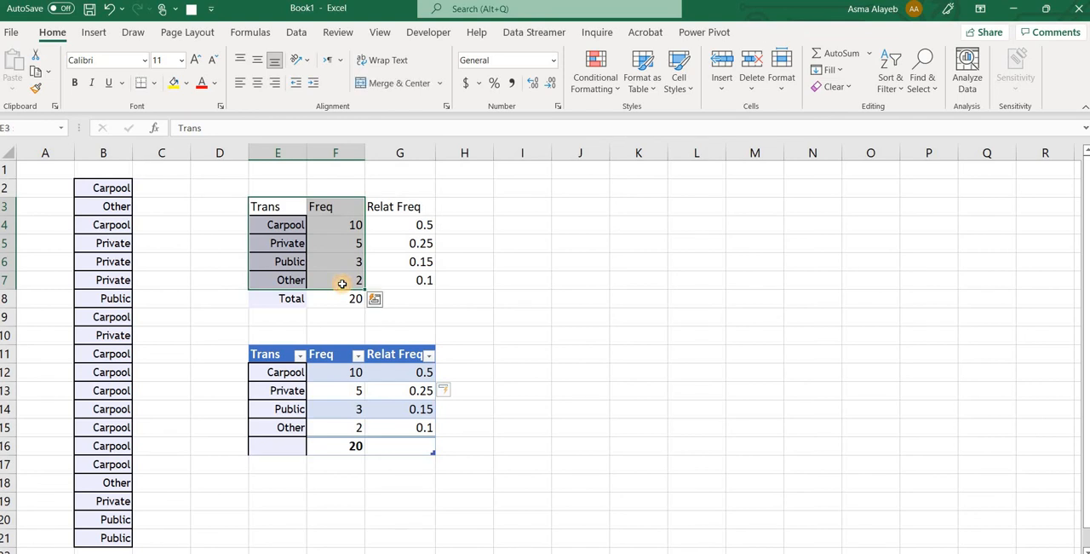
left_click(94, 33)
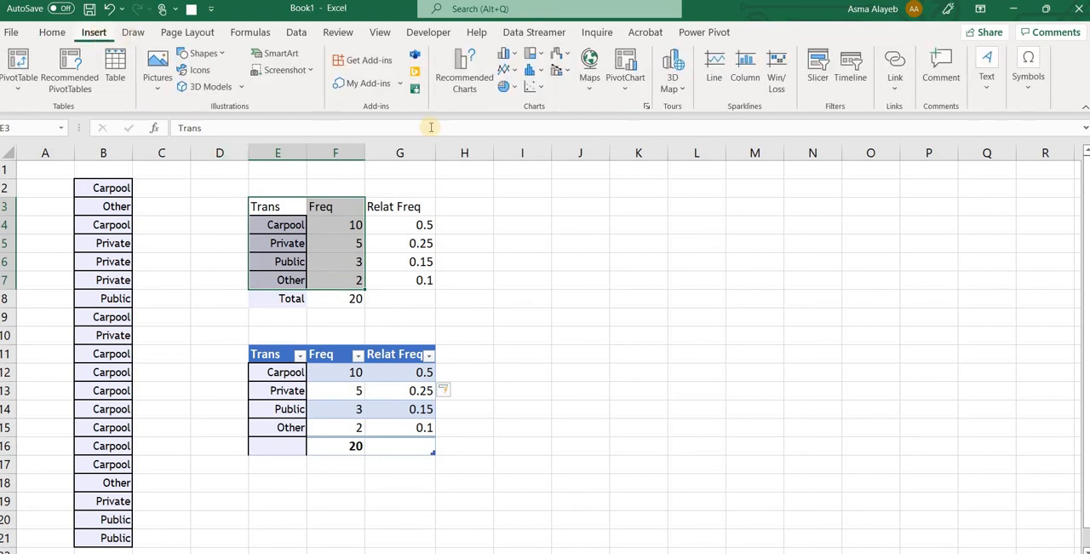
left_click(507, 55)
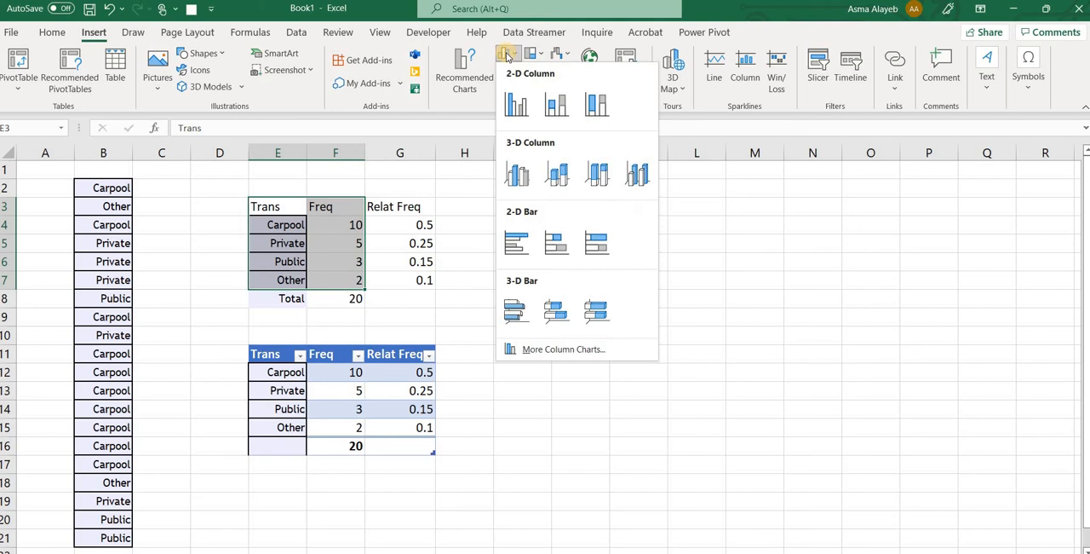
left_click(518, 106)
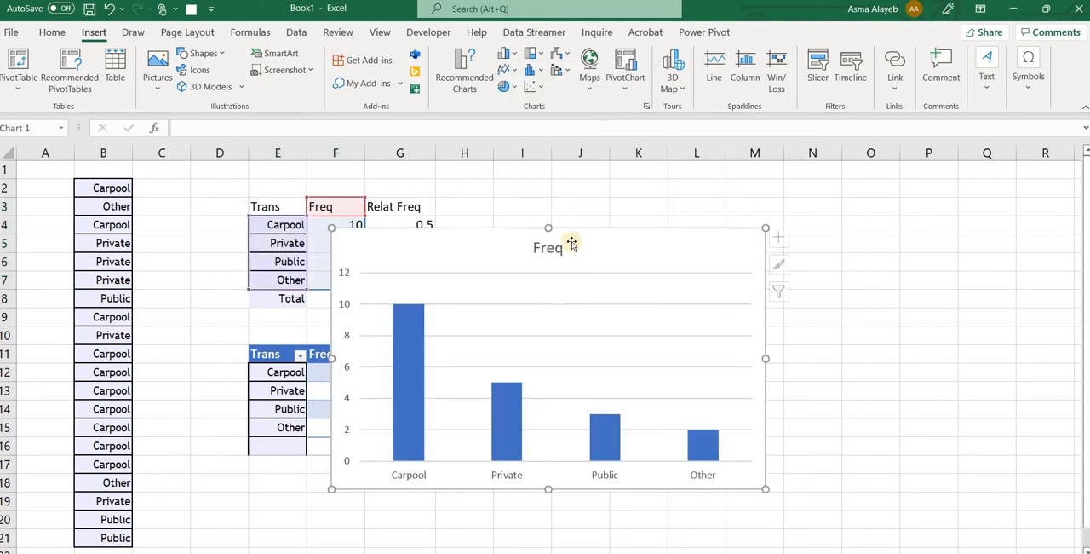
left_click_drag(663, 188, 665, 187)
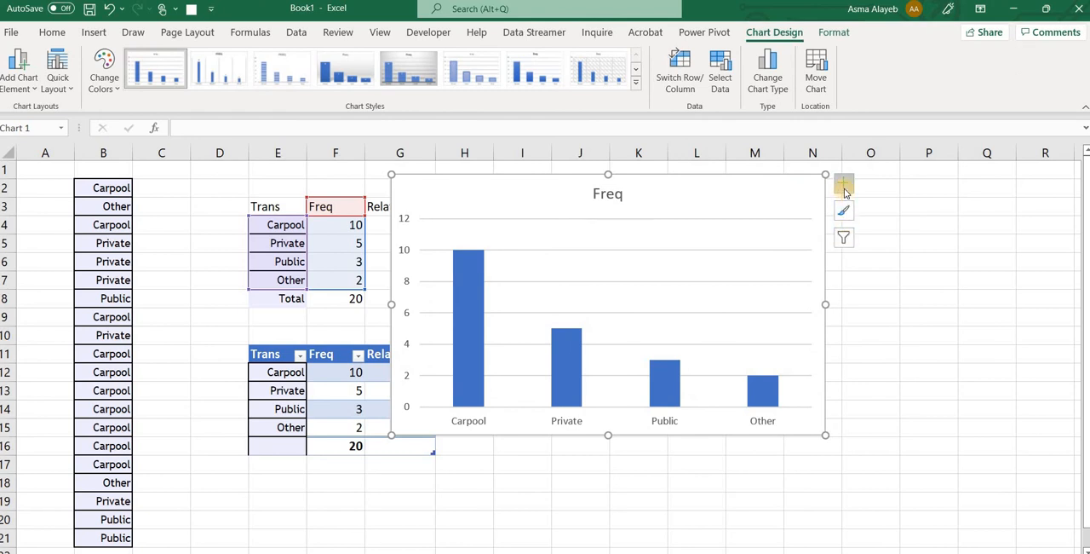
Add axis titles to the chart and title the horizontal axis "transportation"
left_click(843, 186)
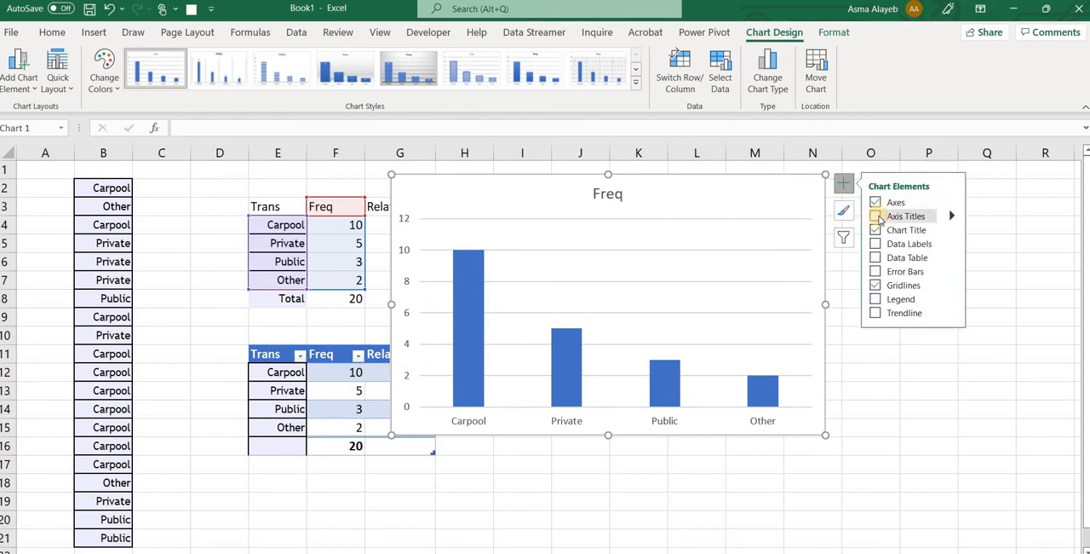
left_click(875, 216)
left_click(627, 413)
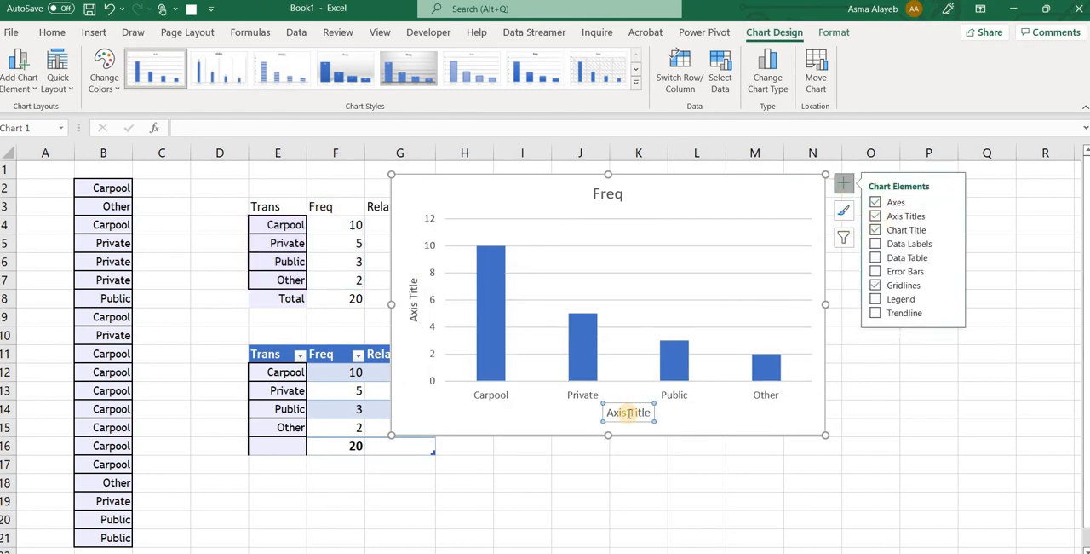
left_click_drag(650, 412, 605, 413)
type("trans")
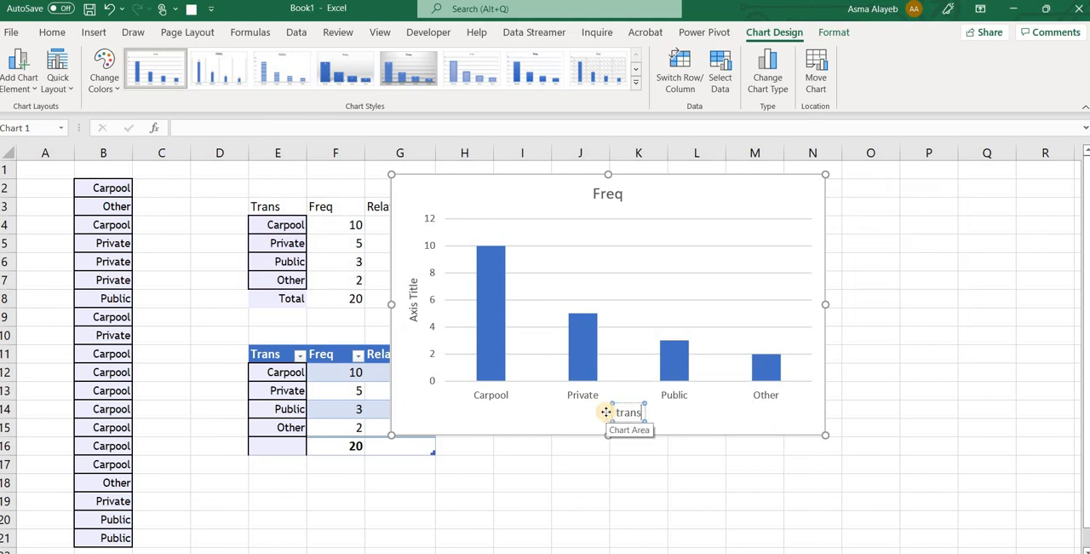
type("portation")
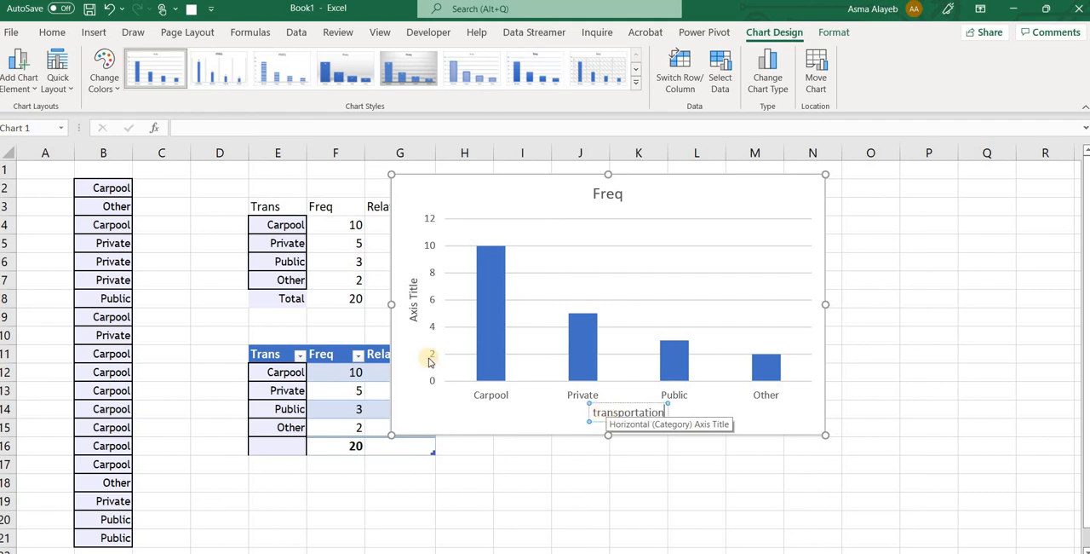
Title the chart's vertical axis "Frequency"
left_click(414, 313)
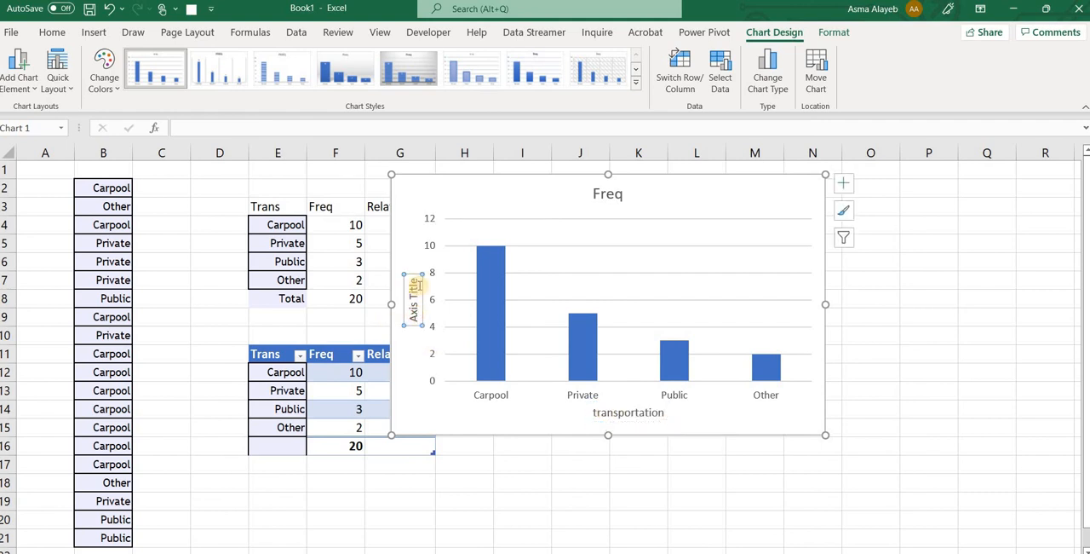
left_click_drag(418, 285, 414, 322)
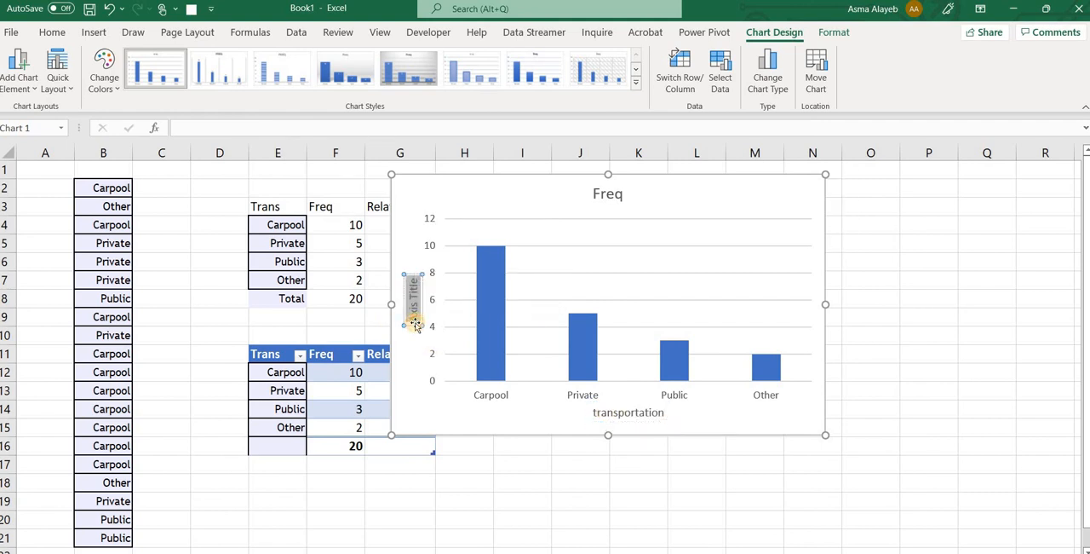
type("Frequenc")
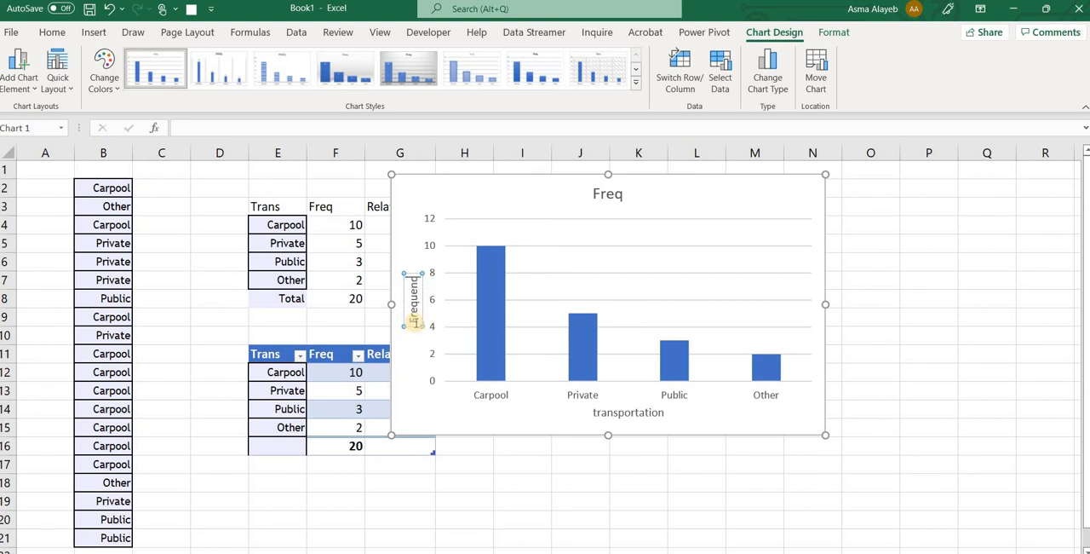
type("y")
Change the chart title to "Bar graph" and deselect the chart
left_click(622, 192)
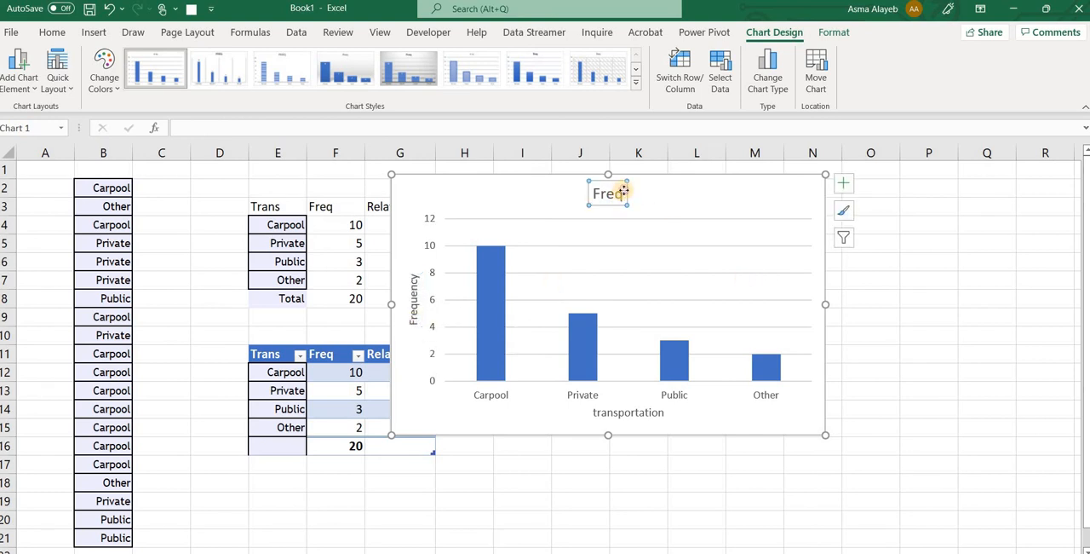
double_click(620, 195)
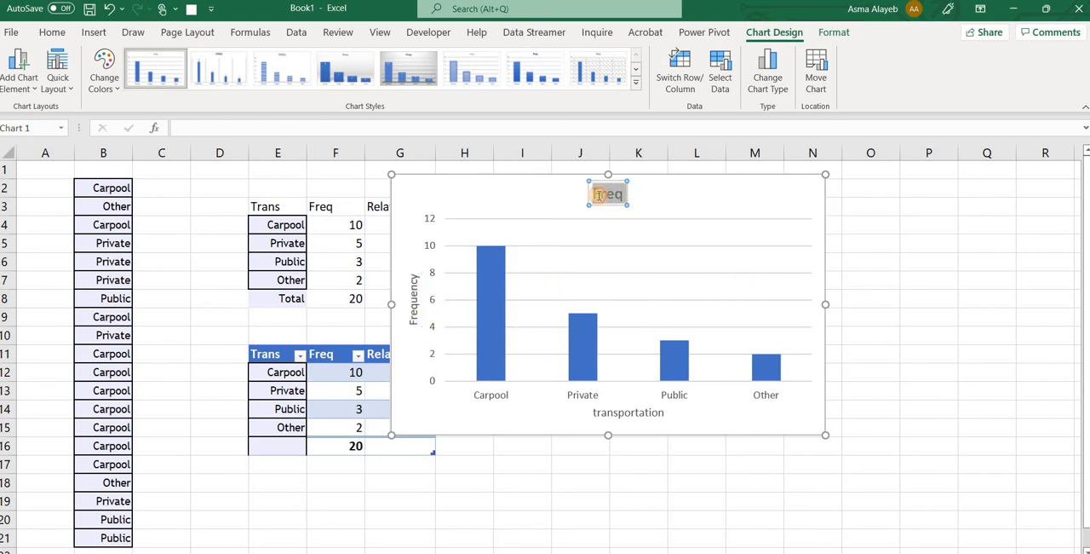
type("Bar graph")
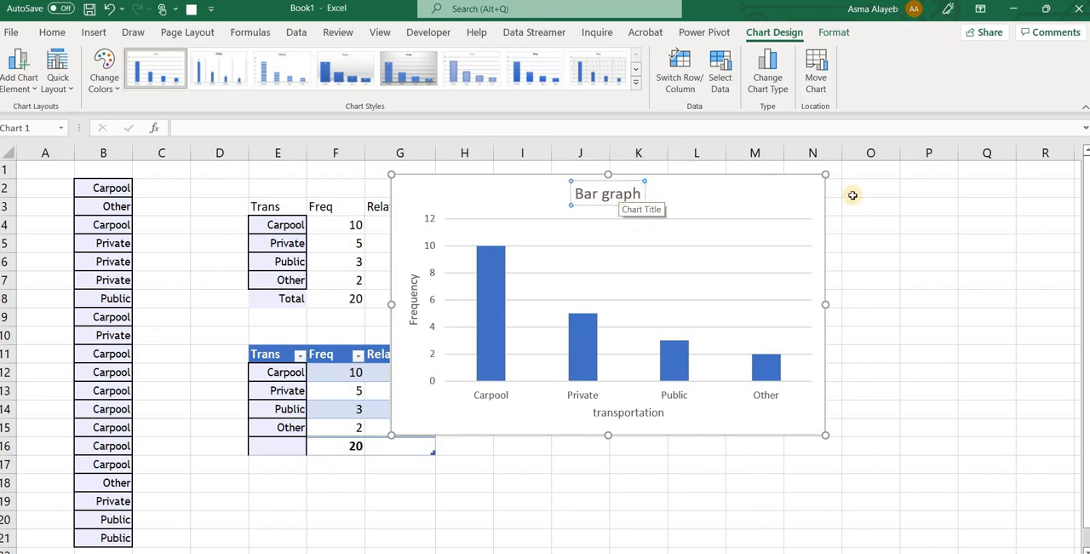
left_click(883, 244)
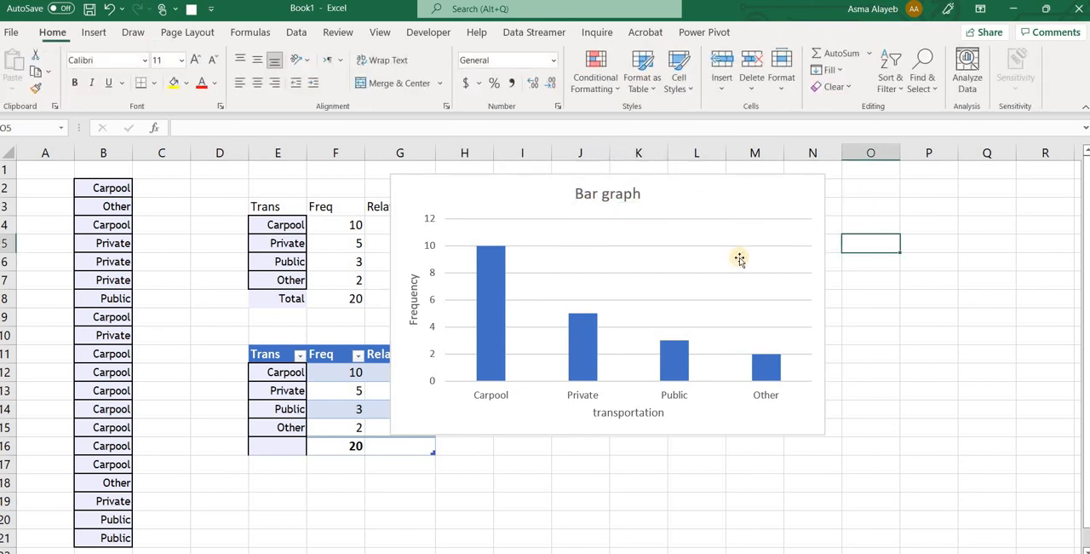
Fill all the chart's bars with a solid dark orange and move the chart over the frequency tables
double_click(493, 304)
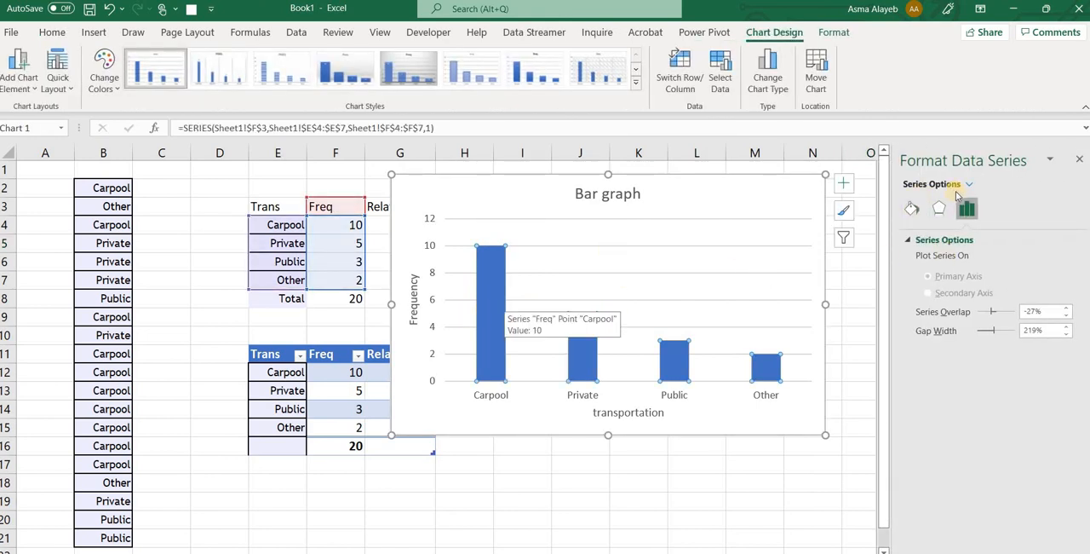
left_click(912, 211)
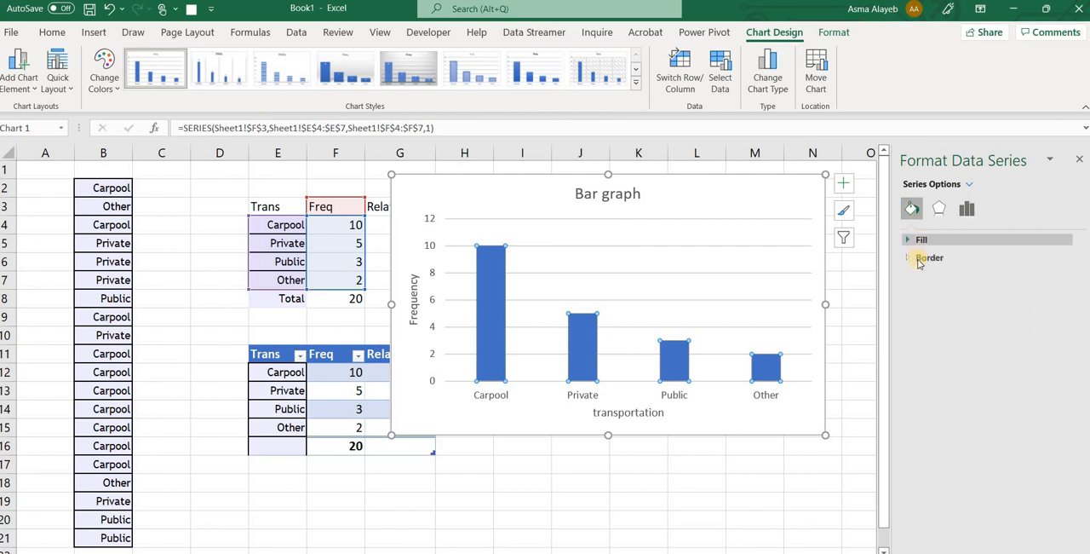
left_click(919, 241)
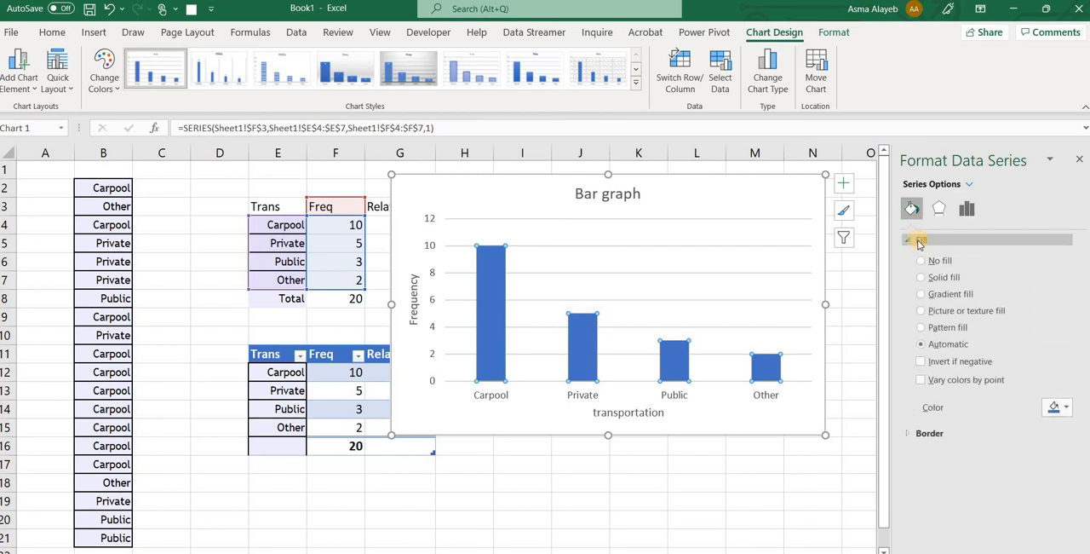
left_click(1061, 407)
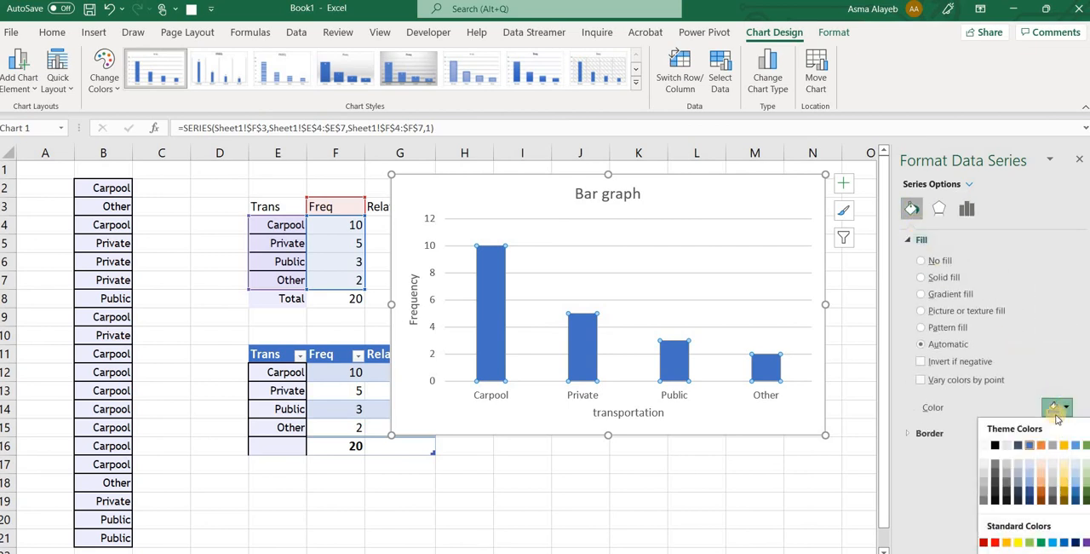
left_click(1042, 492)
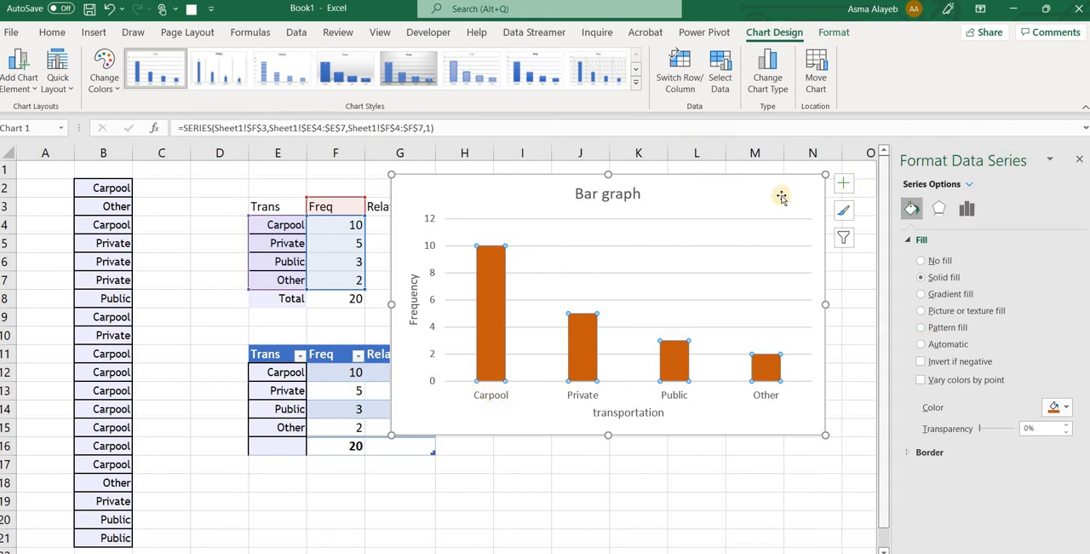
left_click(599, 189)
left_click_drag(763, 186, 598, 197)
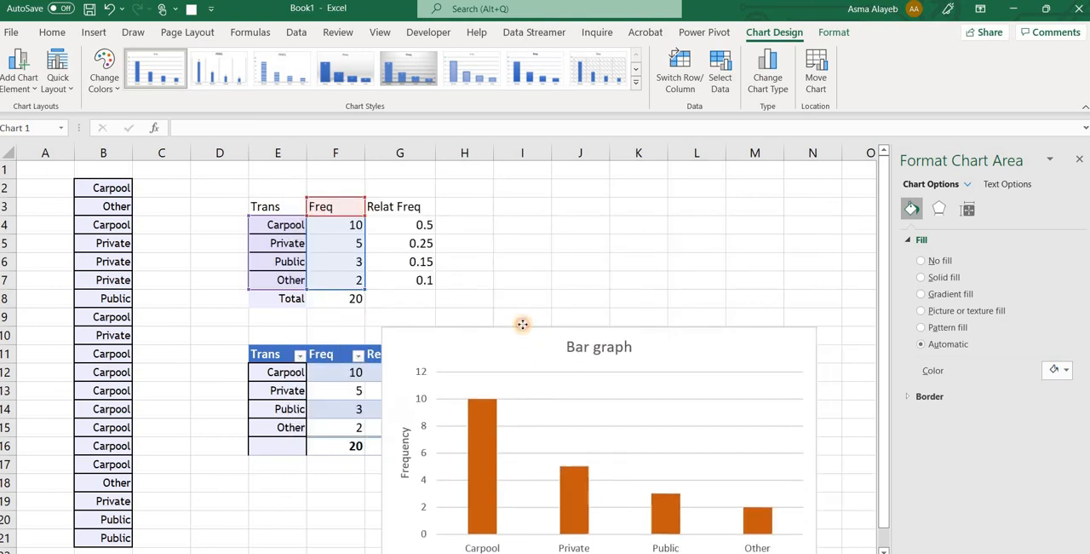
Move the bar graph clear of the first frequency table and answer part c with the bar chart showing frequencies 10, 5, 3 and 2
left_click_drag(523, 324, 523, 321)
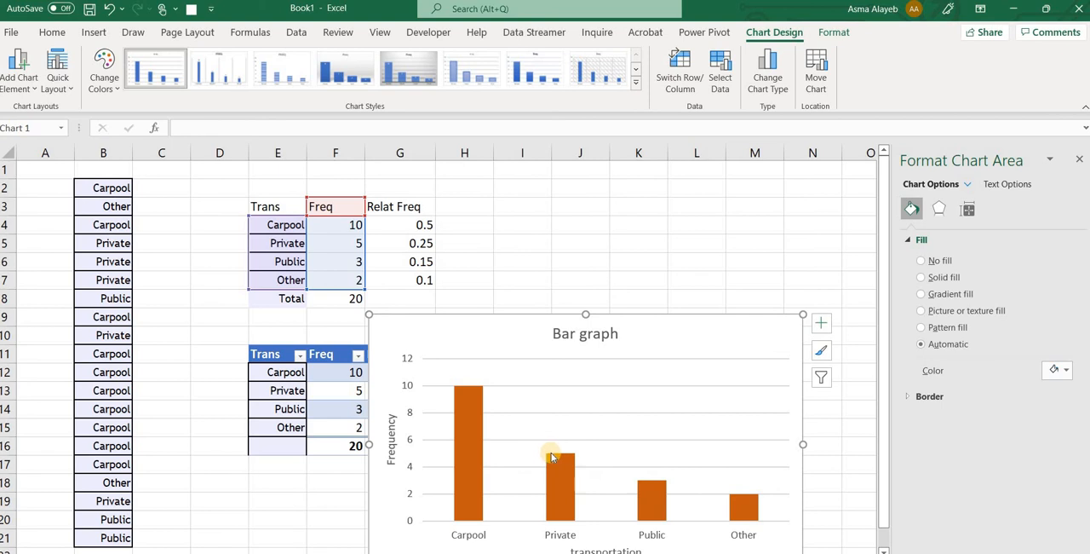
mouse_move(562, 458)
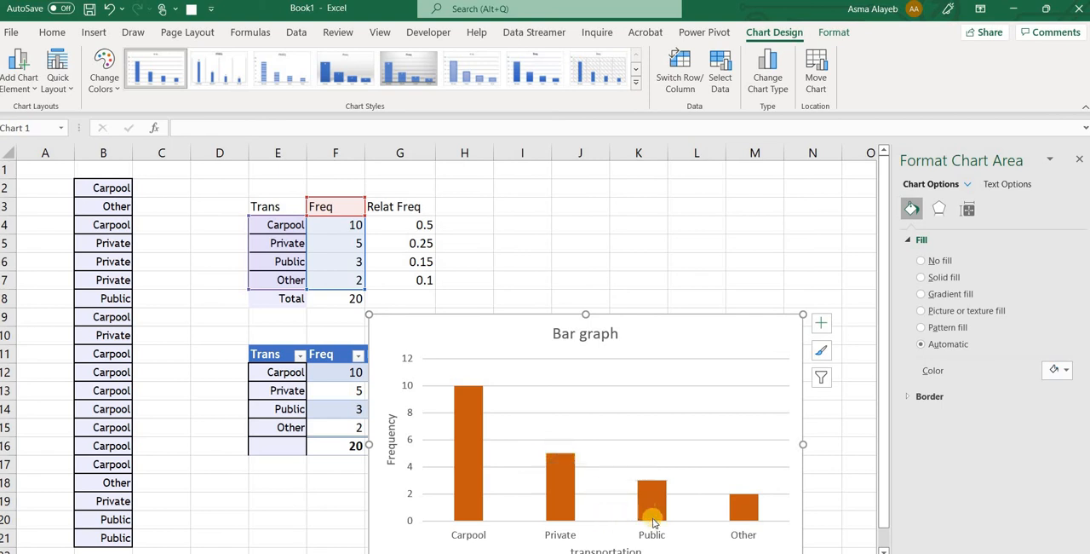
mouse_move(652, 504)
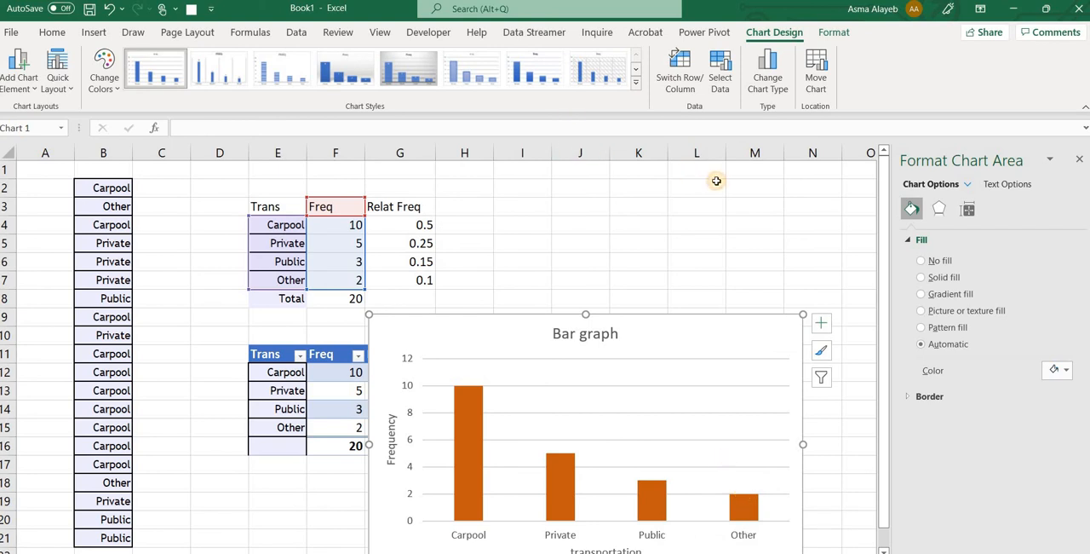
left_click(1045, 7)
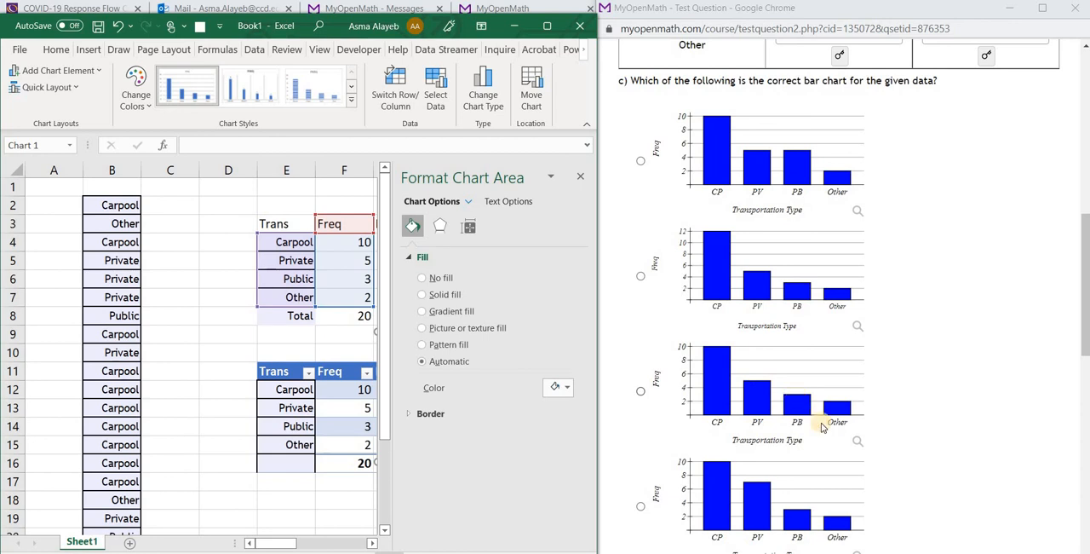
left_click(643, 392)
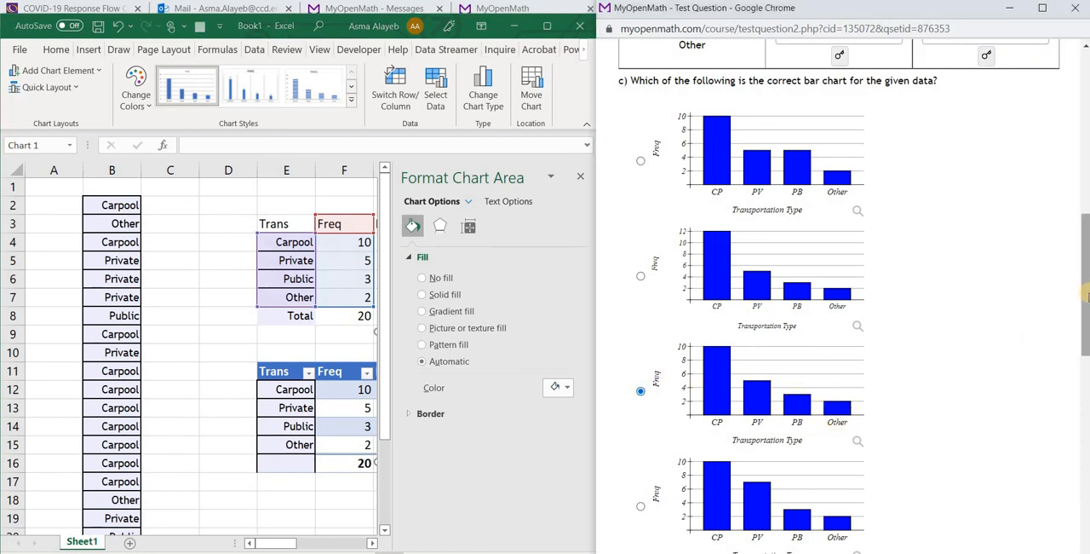
Close the chart formatting pane and delete the bar graph from the worksheet
left_click_drag(1087, 296, 1087, 317)
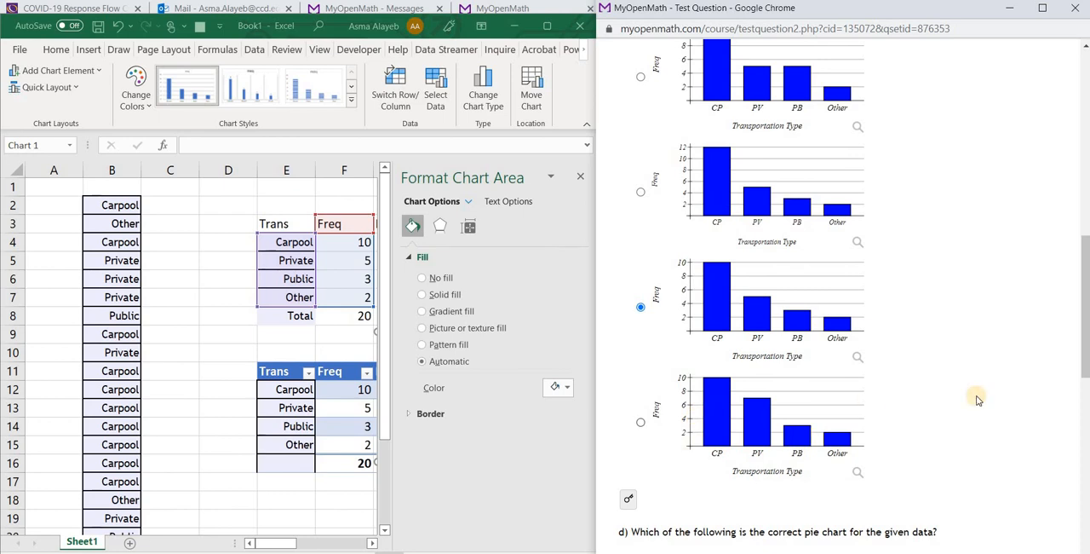
left_click_drag(1087, 300, 1087, 327)
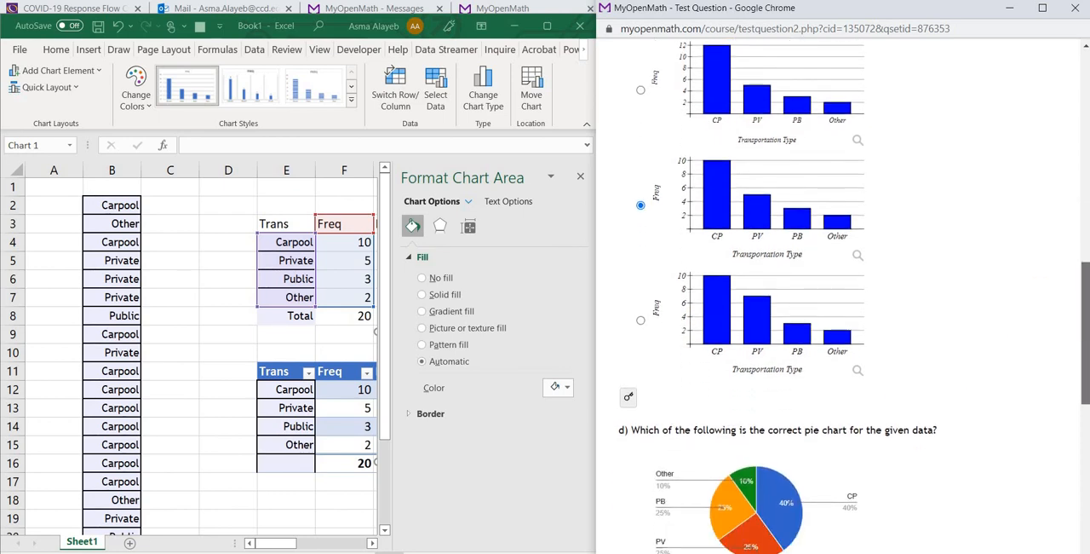
left_click_drag(1087, 327, 1087, 429)
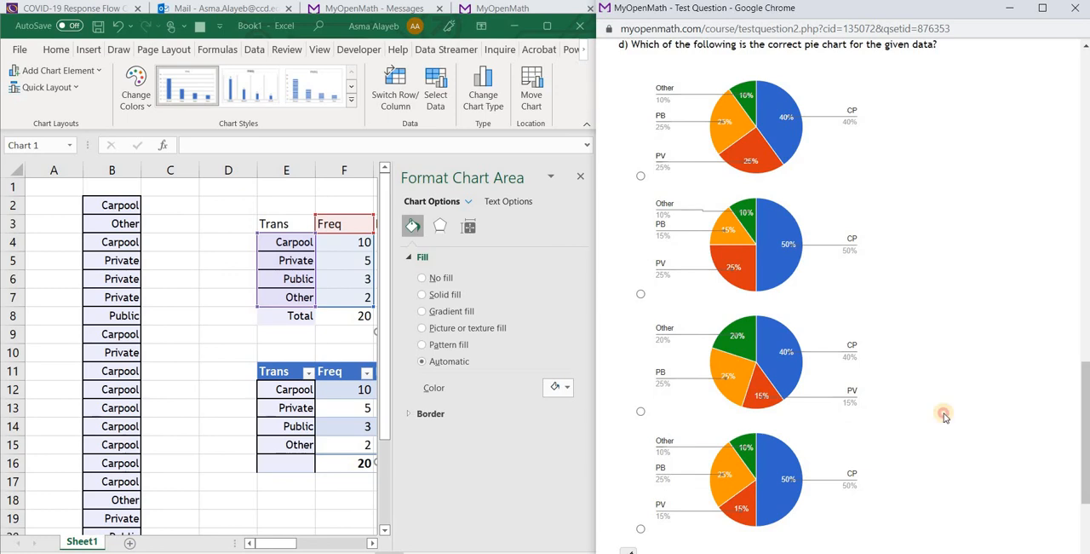
left_click(582, 178)
left_click(582, 178)
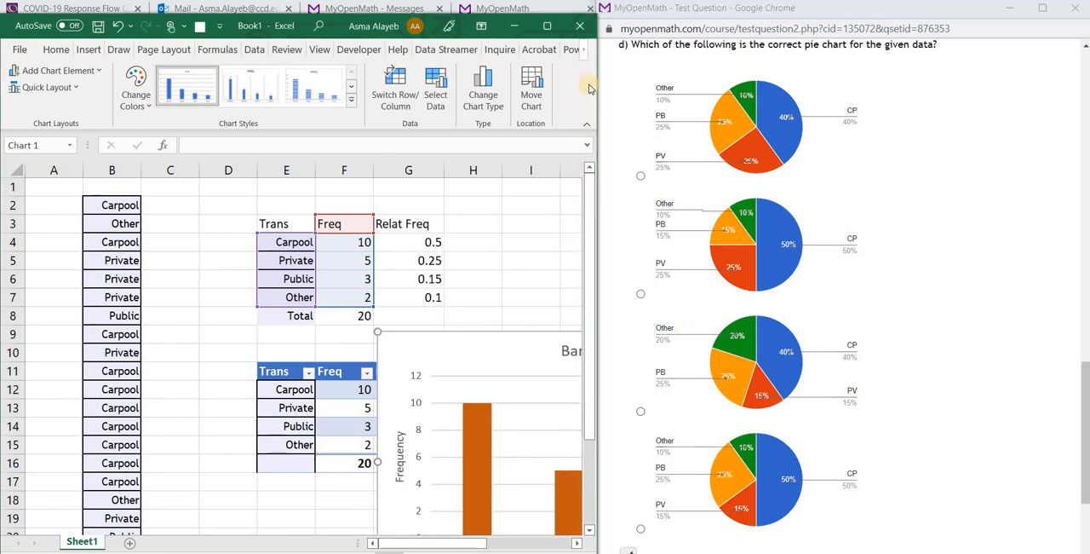
left_click(548, 26)
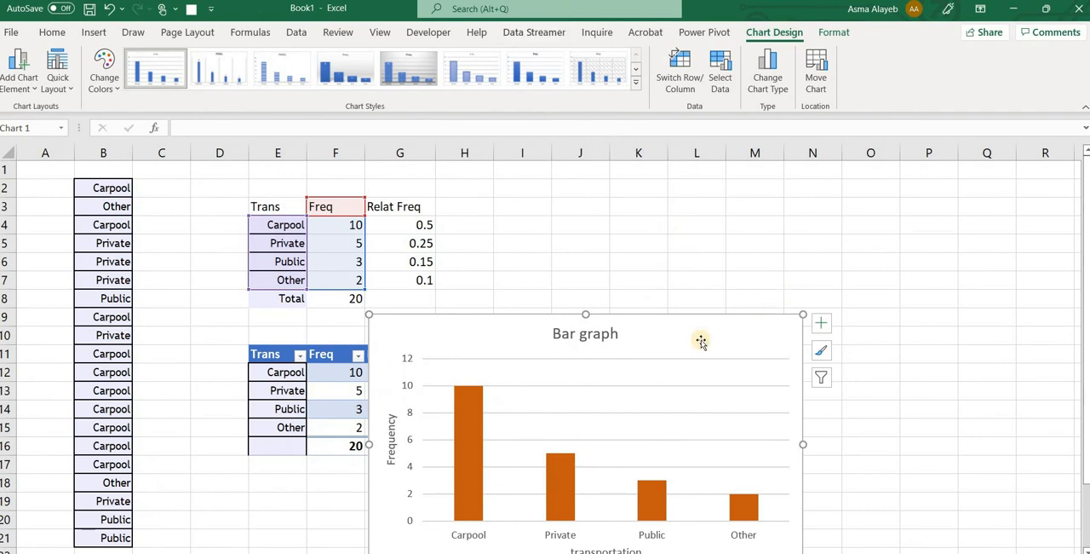
left_click_drag(695, 340, 753, 216)
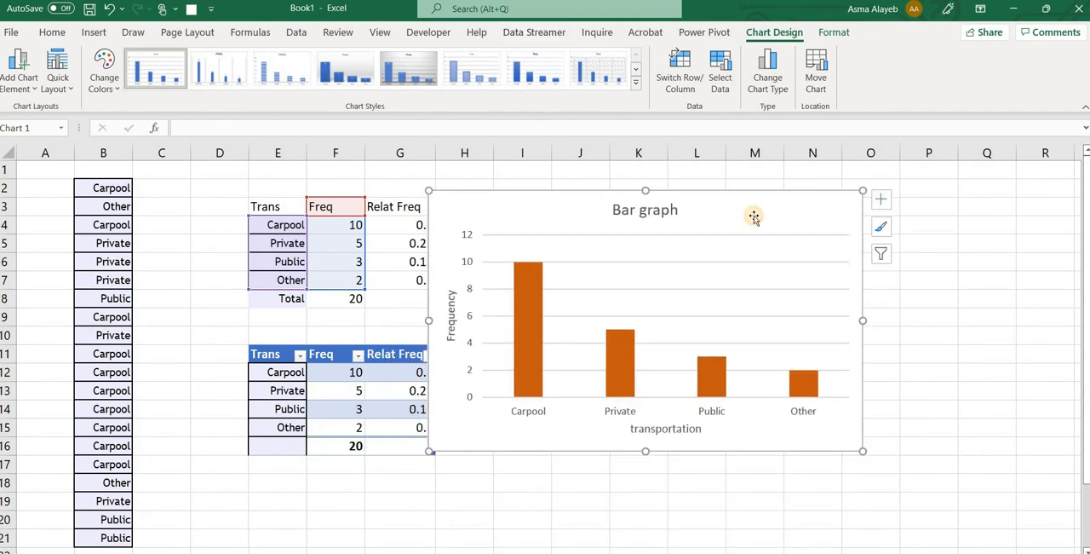
key("Delete")
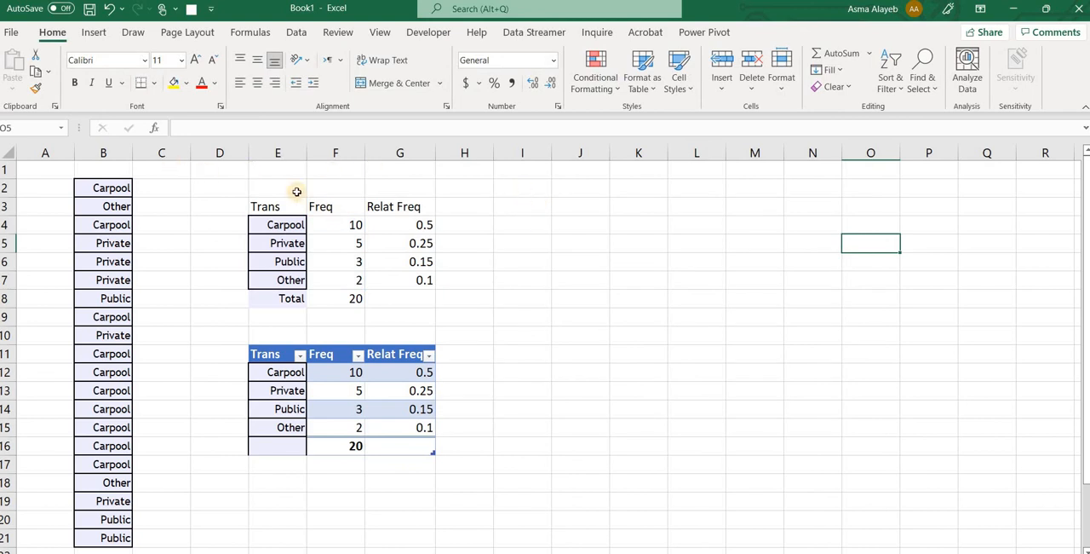
Insert a 2-D pie chart from the Trans and Freq columns in E3:F7 and enlarge it slightly
left_click_drag(296, 213, 342, 281)
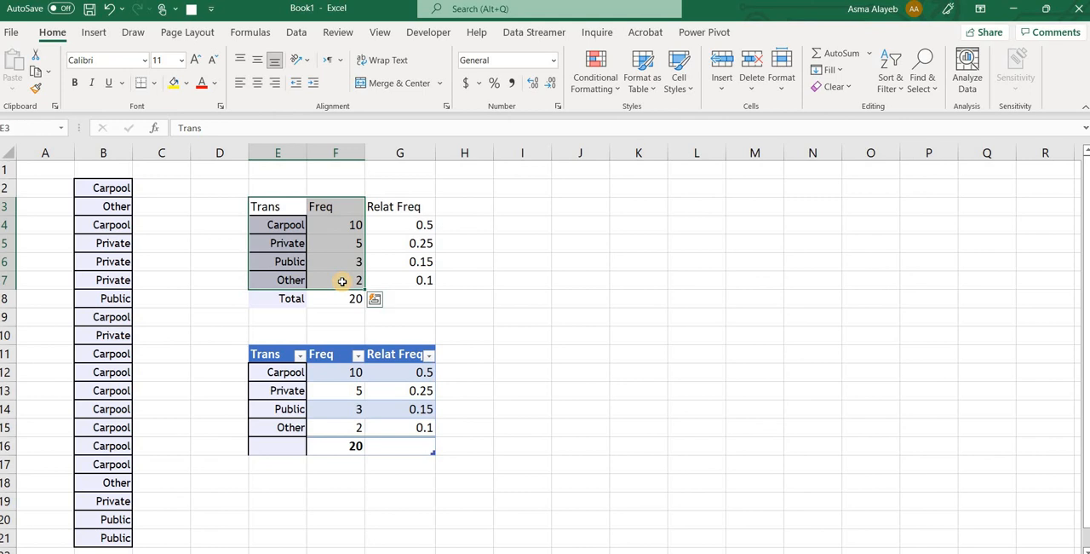
left_click(96, 36)
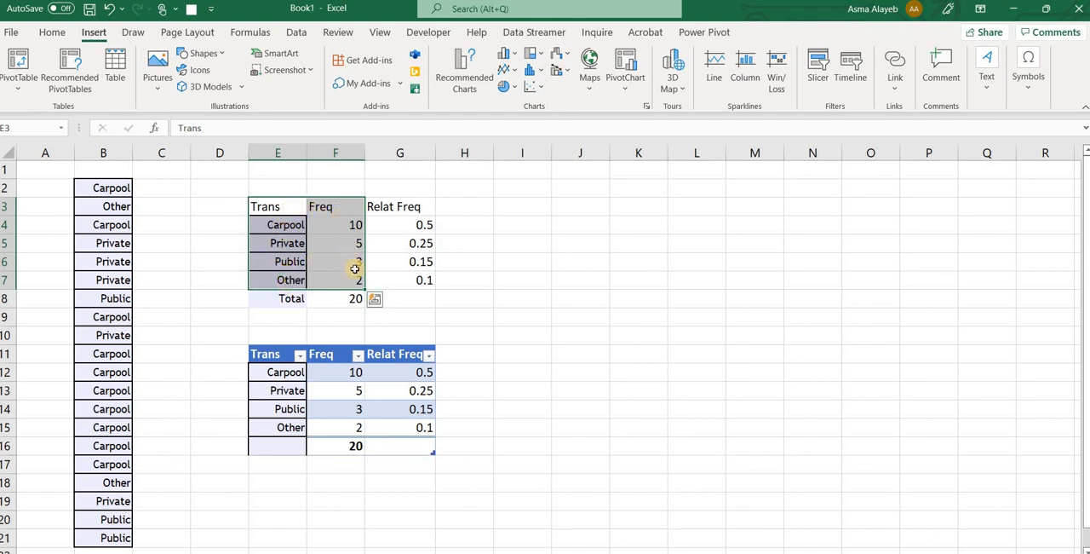
left_click(503, 88)
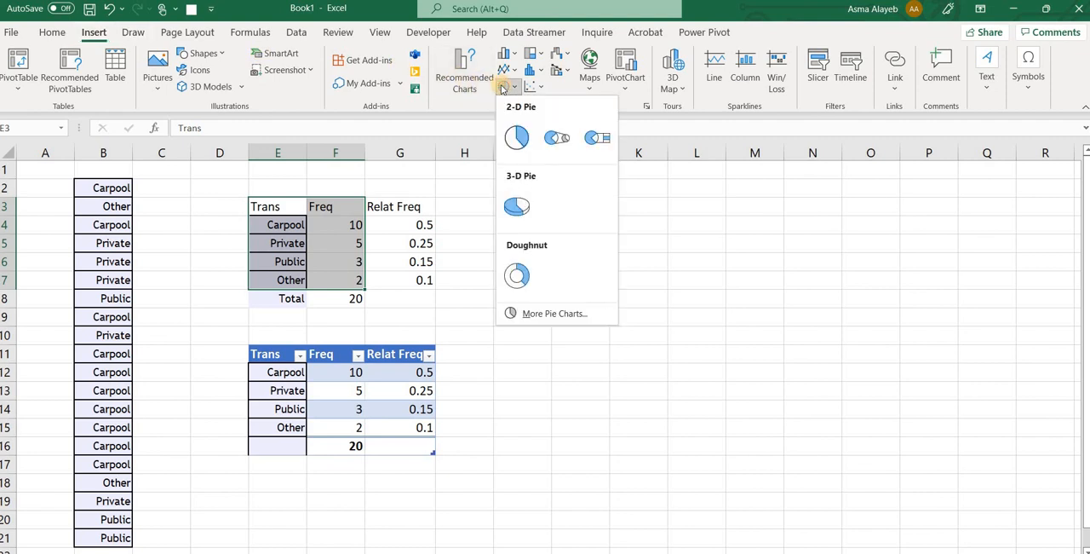
left_click(520, 139)
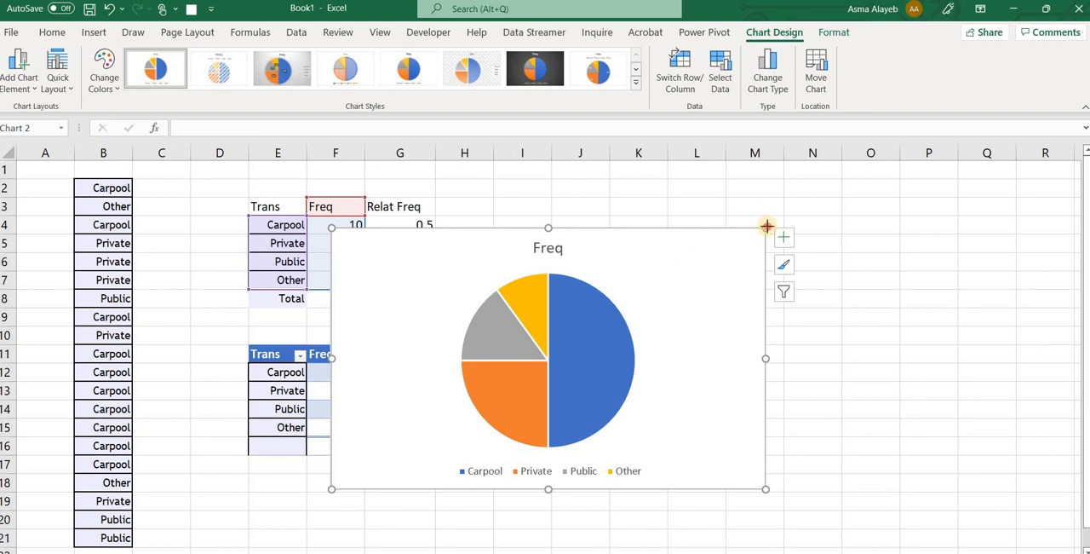
left_click_drag(766, 227, 780, 197)
Try showing data labels on the pie chart and remove them again
left_click(800, 212)
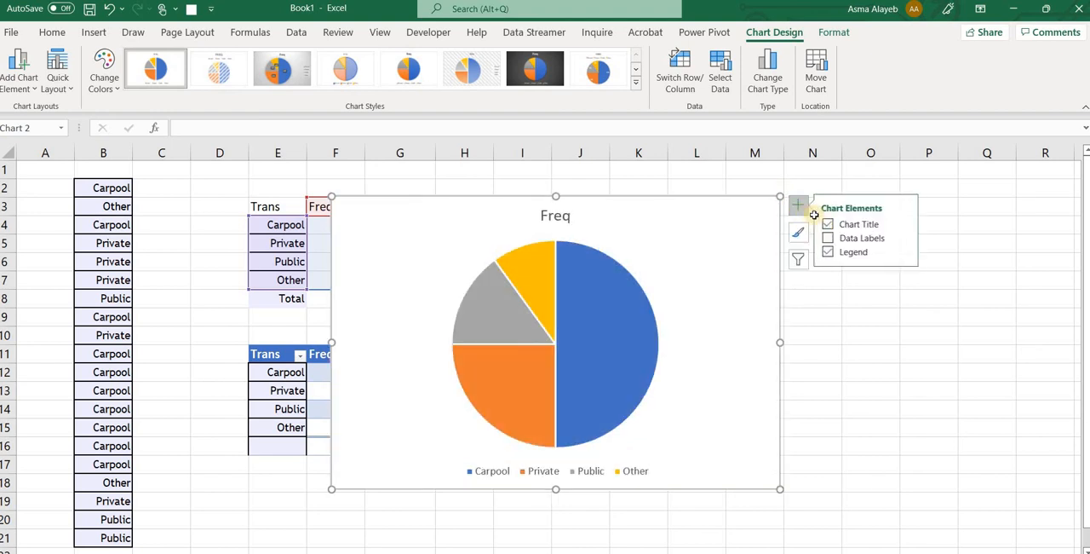
left_click(830, 238)
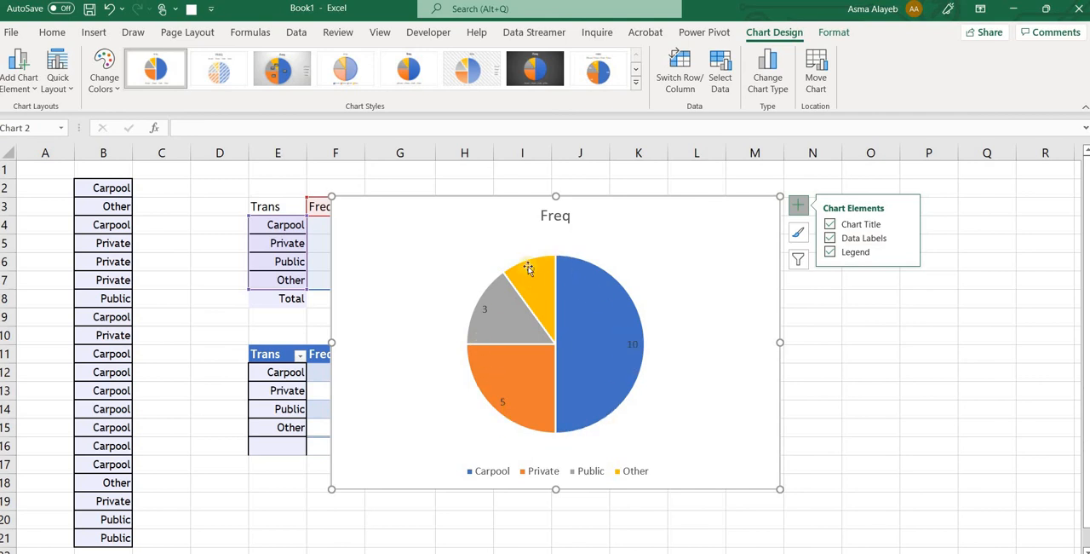
mouse_move(565, 272)
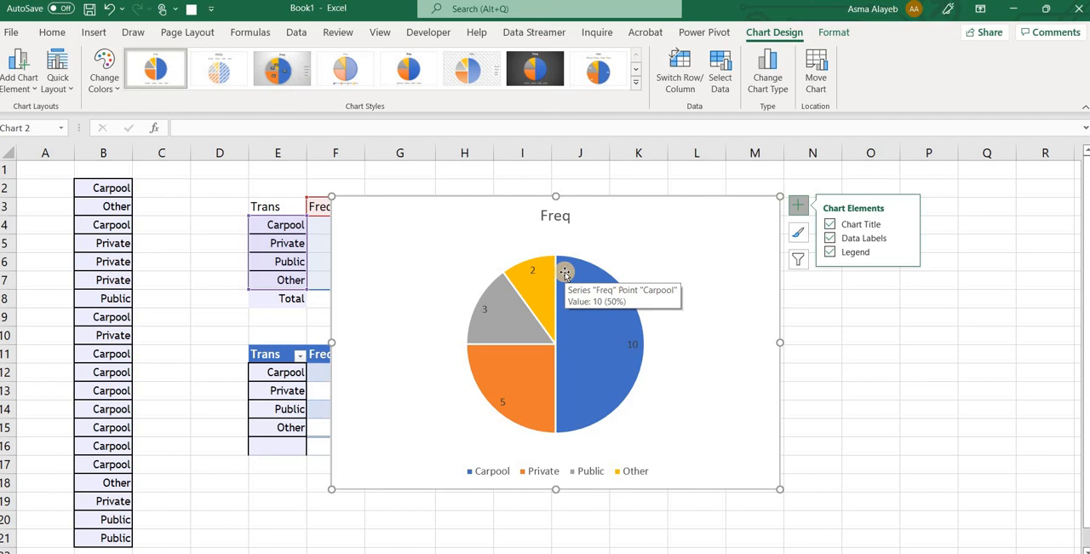
left_click(831, 240)
mouse_move(597, 309)
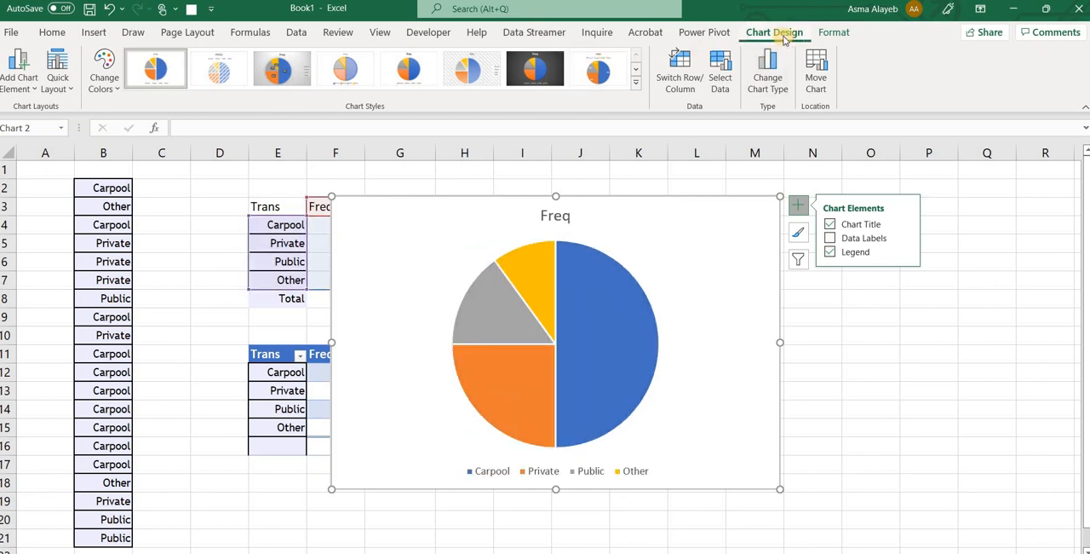
Apply the grey-background chart style with percentage labels in dark boxes to the pie chart and move it beside the tables
left_click(599, 72)
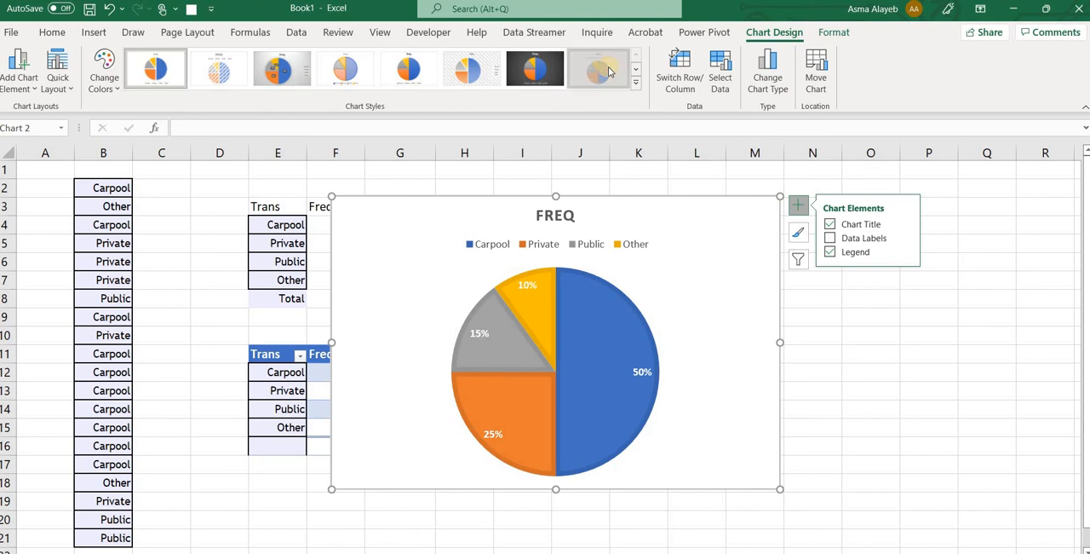
left_click(282, 68)
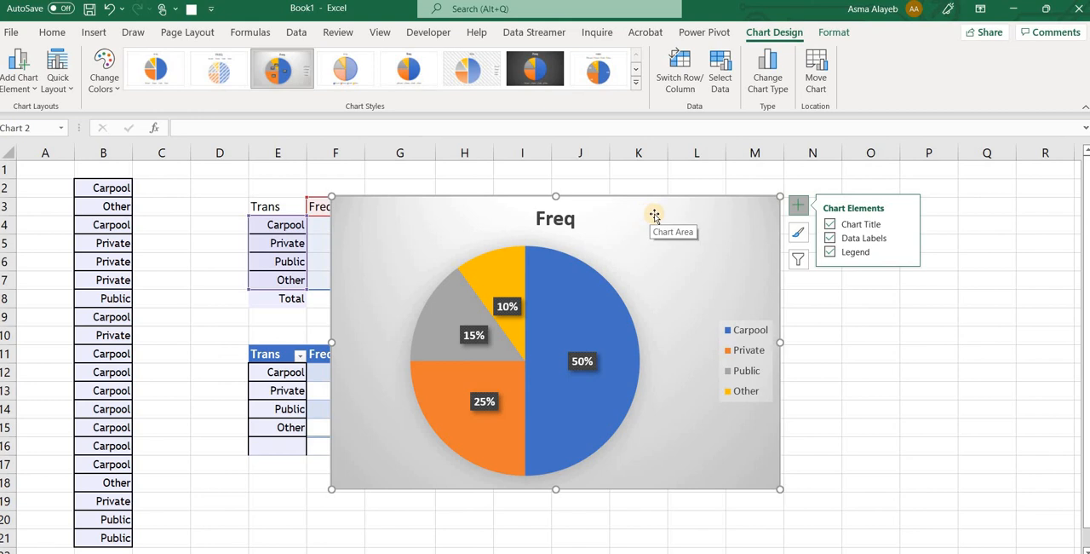
left_click_drag(746, 209, 786, 199)
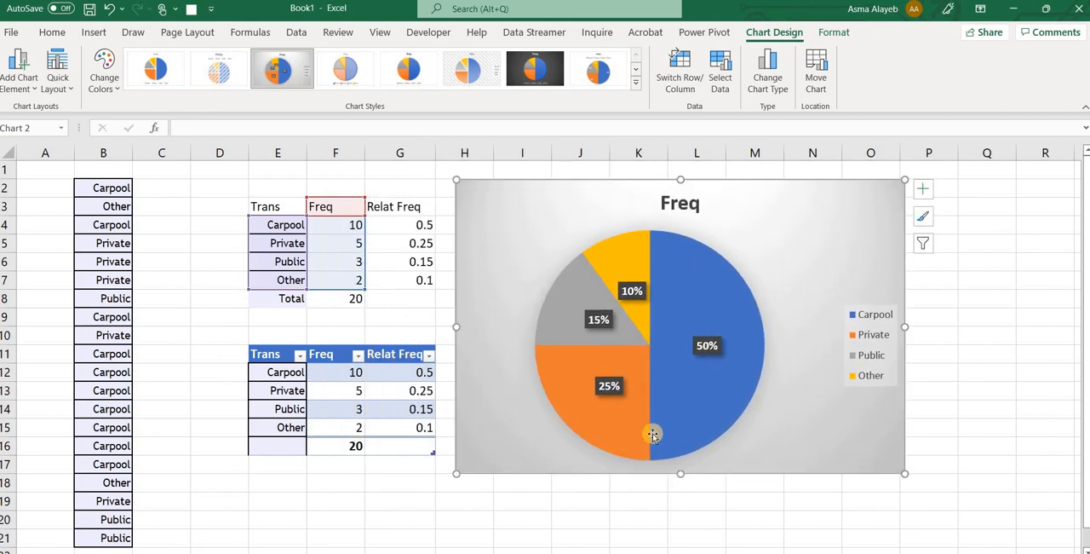
Move the pie chart next to the question and answer part d with the pie showing CP 50%, PV 25%, PB 15% and Other 10%
left_click(1046, 9)
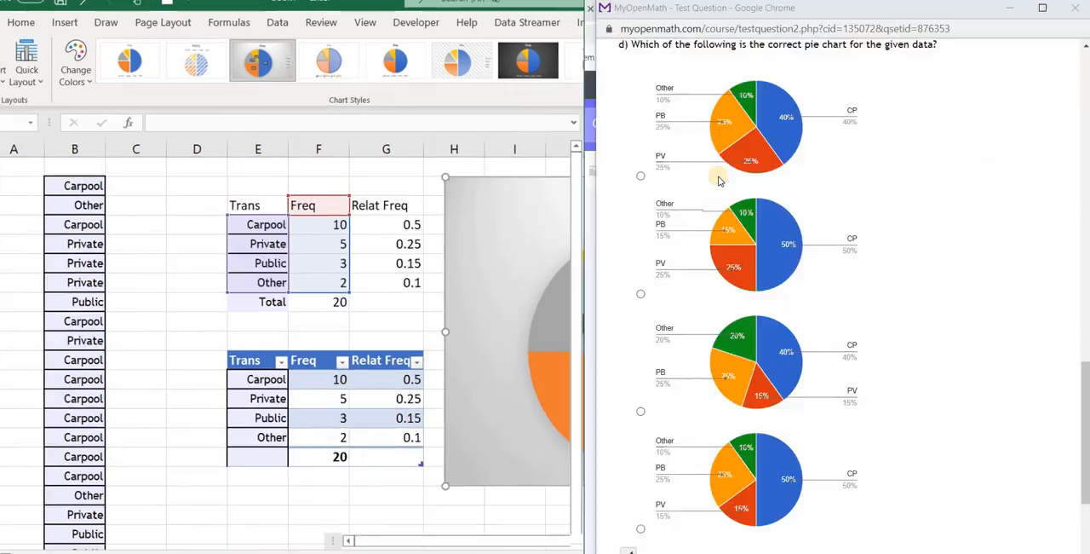
left_click_drag(511, 223, 138, 221)
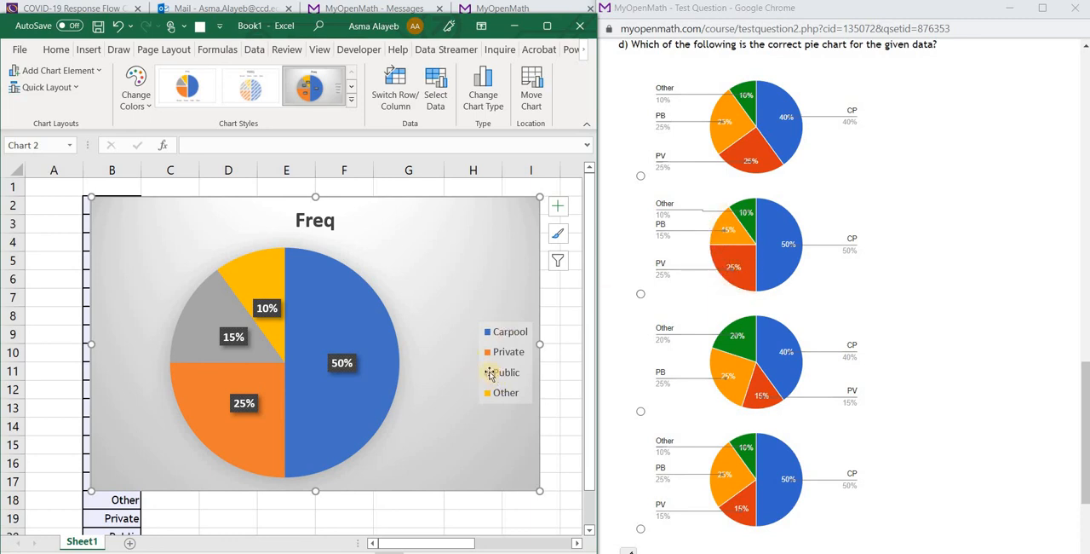
mouse_move(728, 235)
left_click(640, 293)
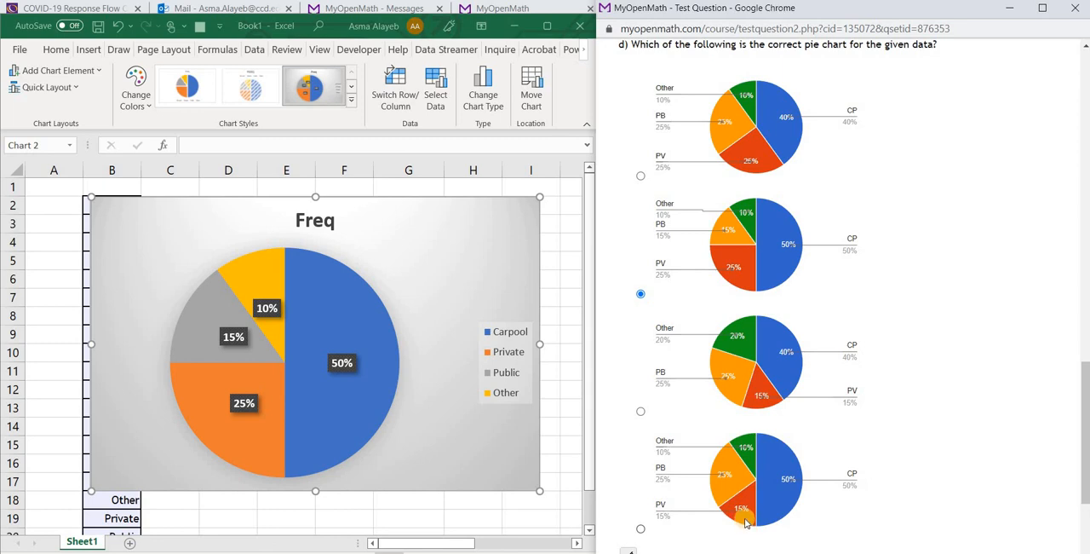
mouse_move(740, 517)
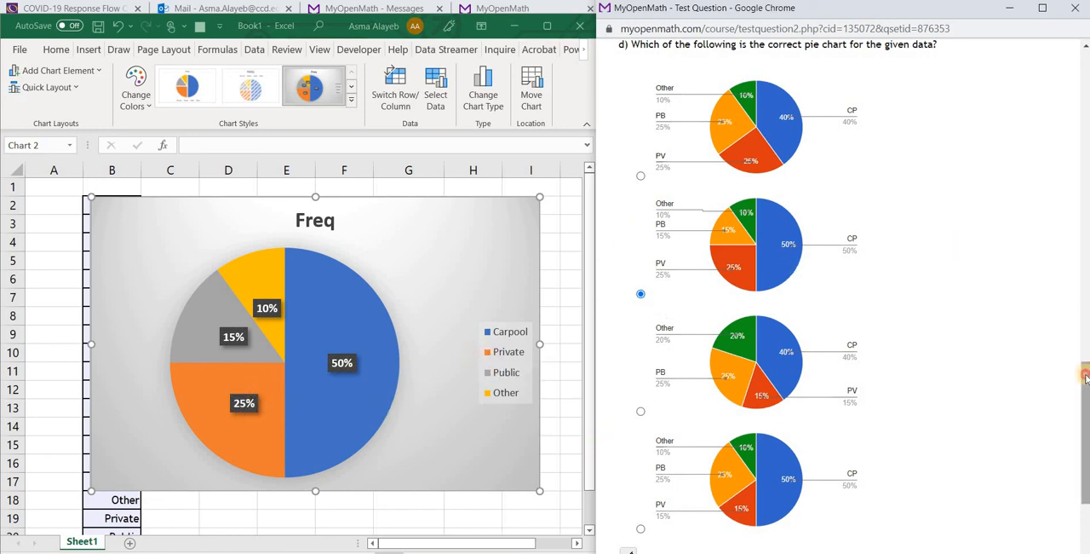
Submit the MyOpenMath answers, deselect the pie chart and review the grading down to part d
scroll(1086, 375, "down", 3)
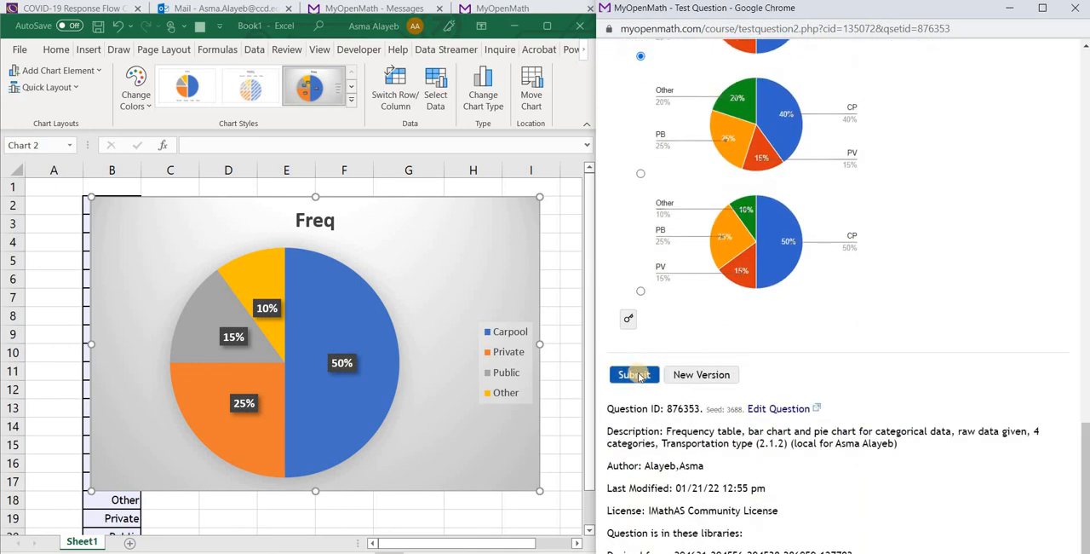
left_click(635, 375)
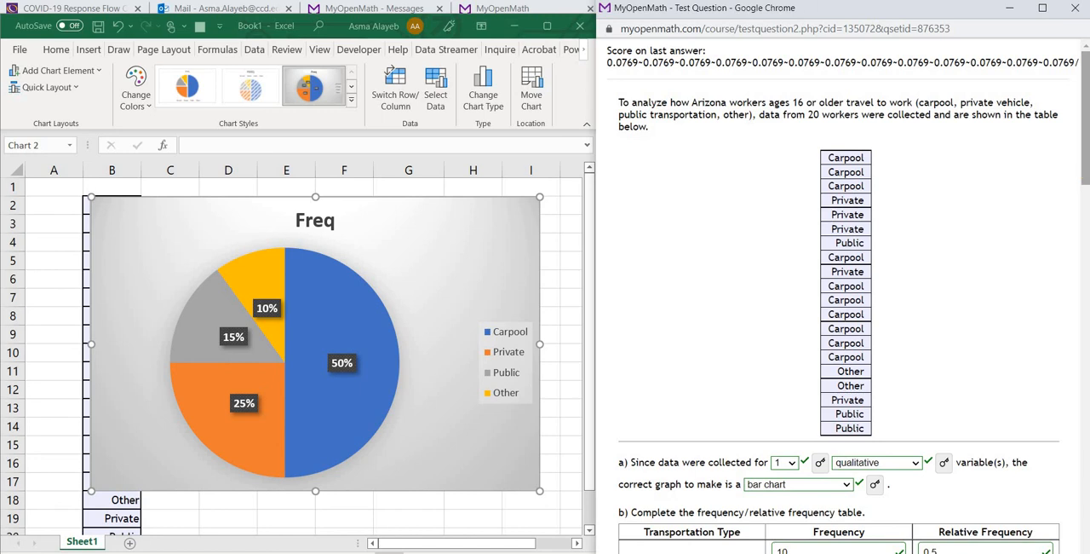
left_click_drag(1086, 119, 1047, 127)
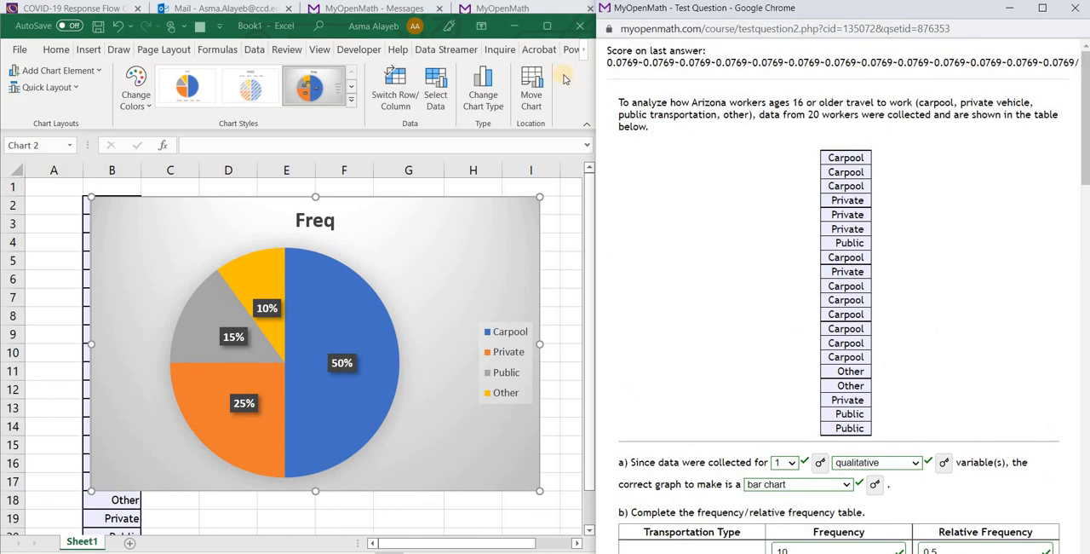
left_click(54, 205)
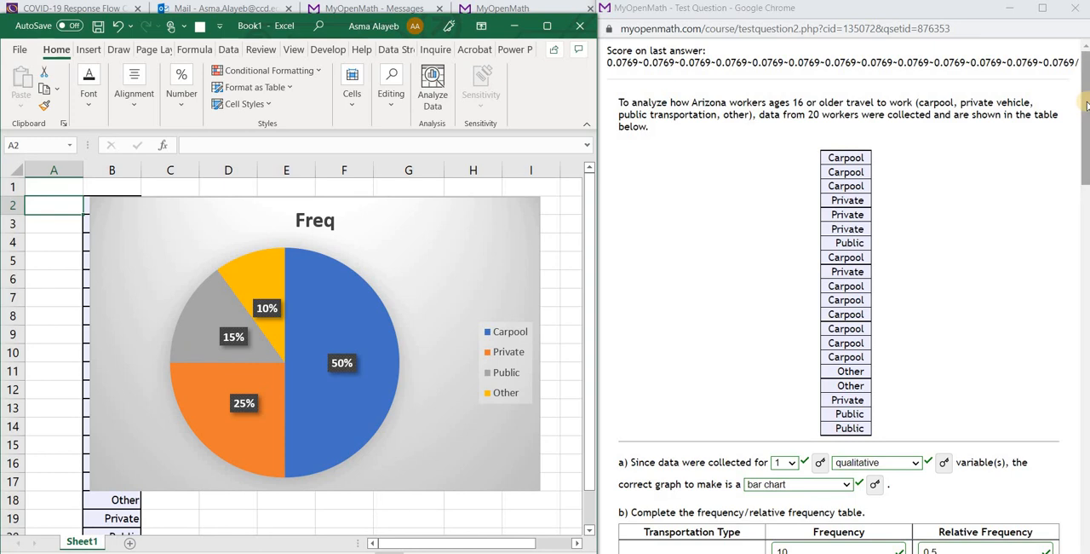
left_click_drag(1085, 101, 1085, 424)
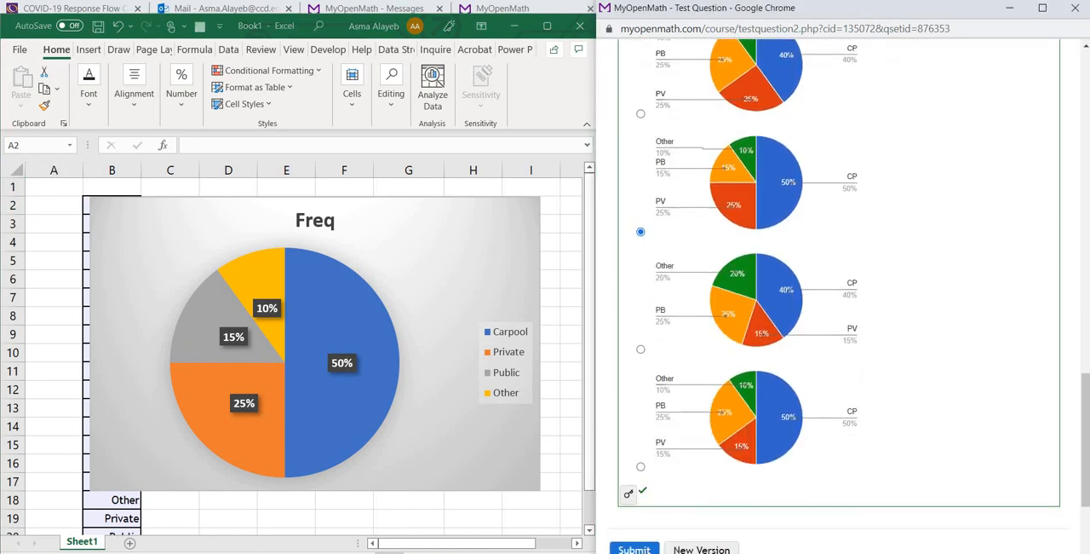